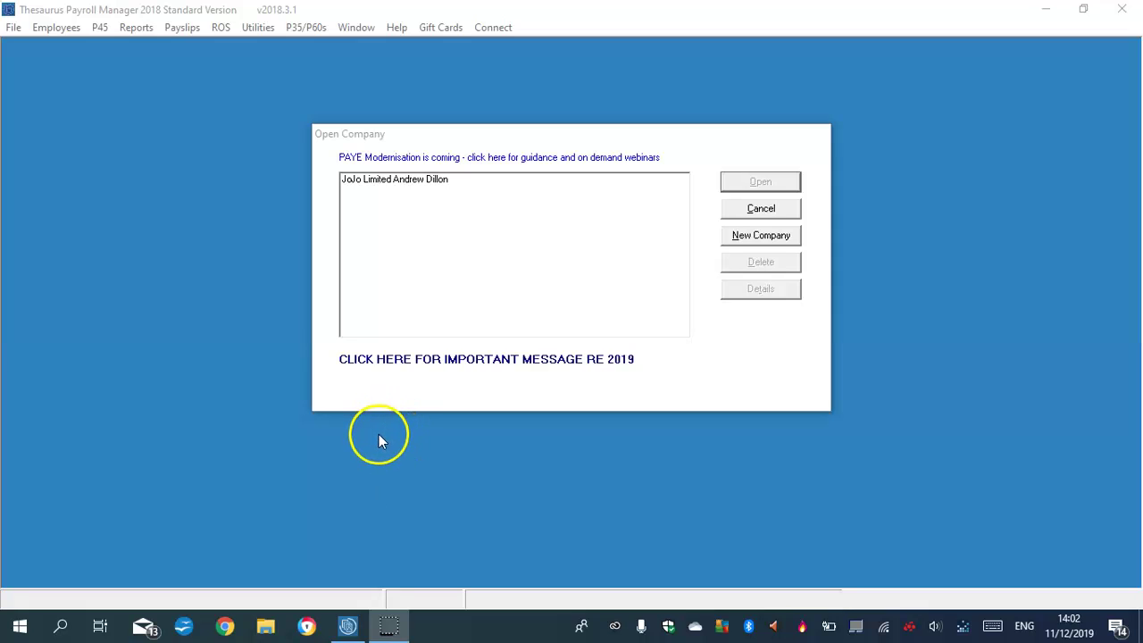
# Start a new company named Andrew's Unlimited Technology.
pyautogui.click(759, 238)
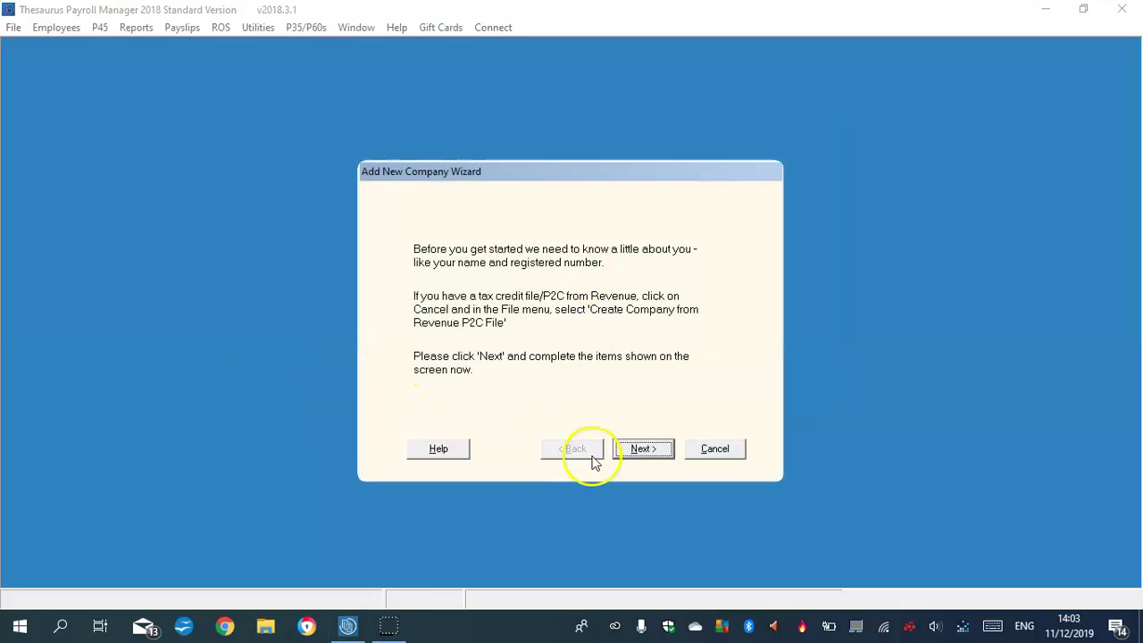
pyautogui.click(645, 449)
pyautogui.write('A')
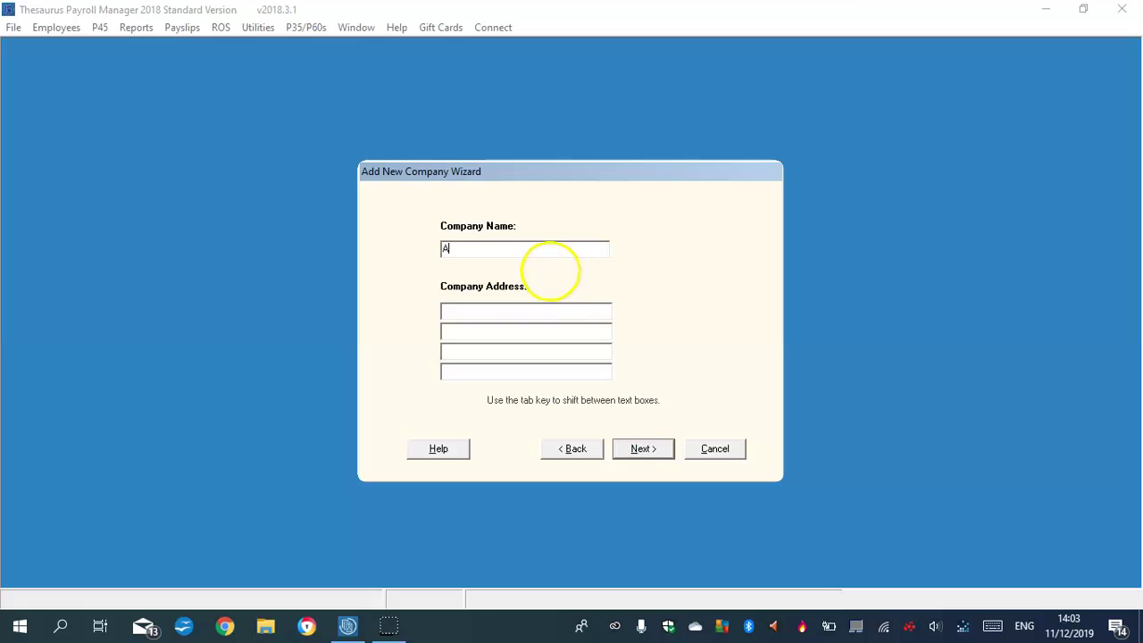
pyautogui.write("ndrew's Unlimited Technology")
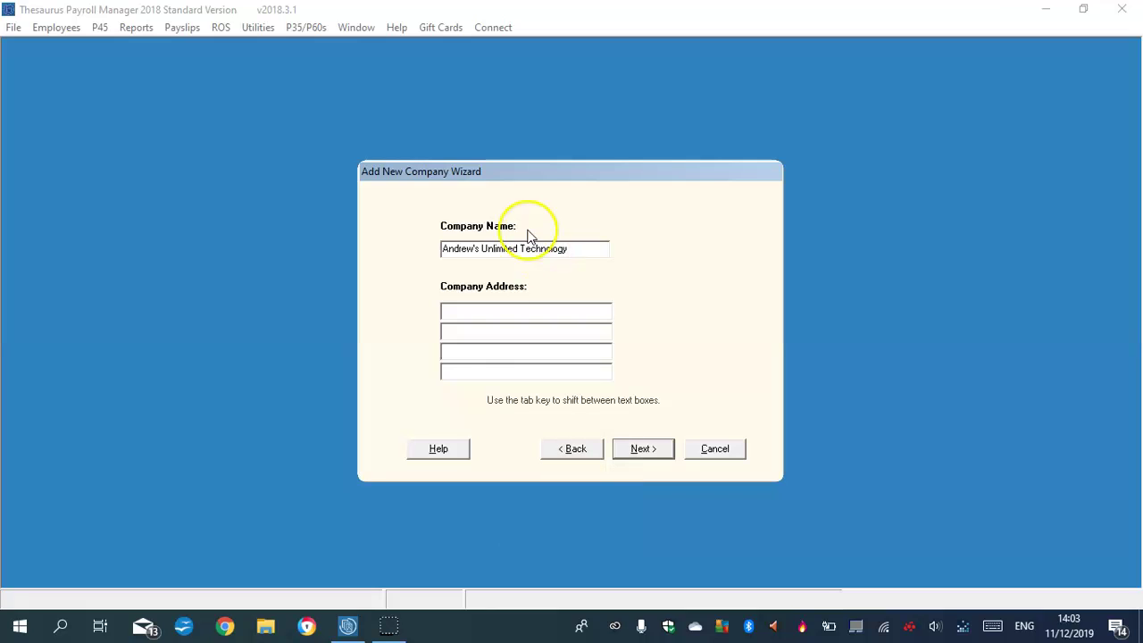
# Enter the company's three-line postal address.
pyautogui.click(479, 310)
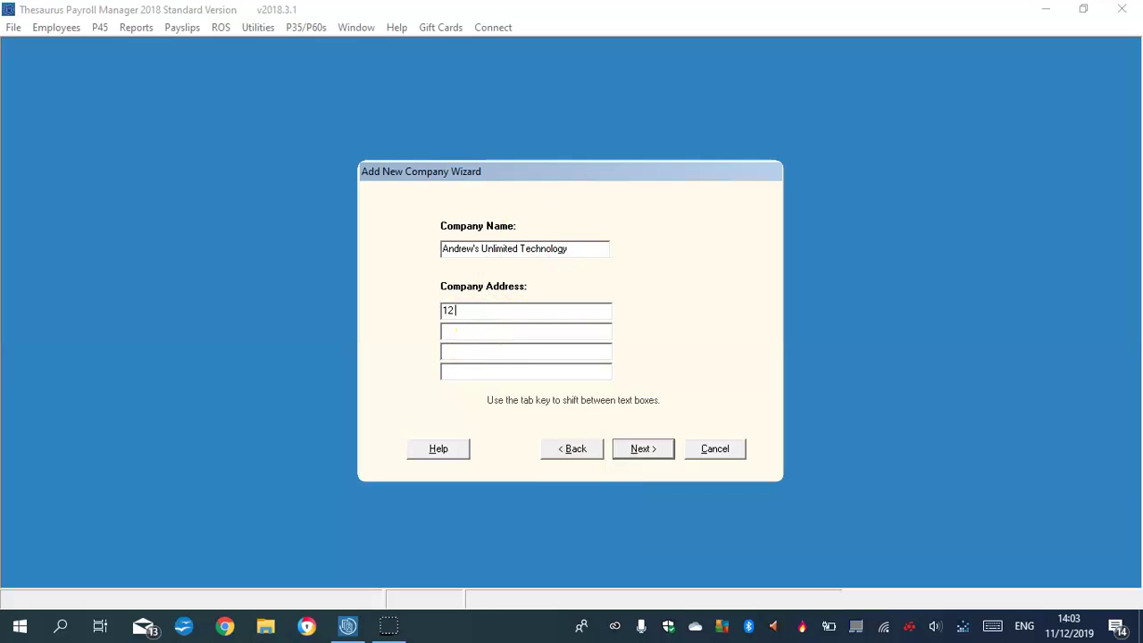
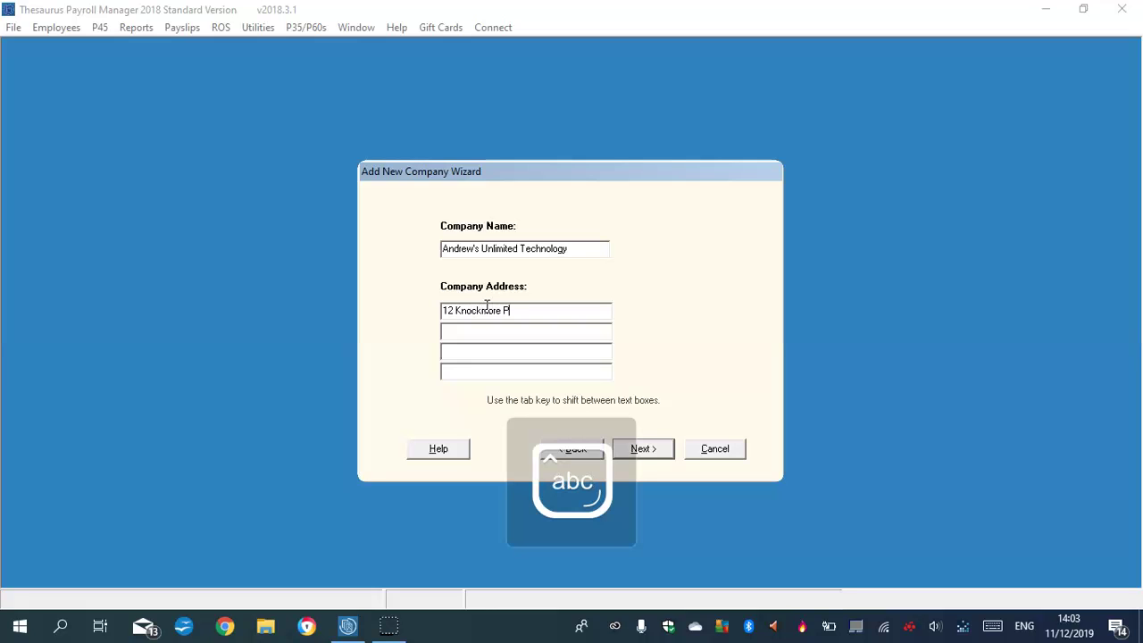
pyautogui.click(492, 332)
pyautogui.write('Tallaght')
pyautogui.click(474, 348)
pyautogui.write('Dublin 24')
# Enter the company's employer registered number.
pyautogui.click(641, 449)
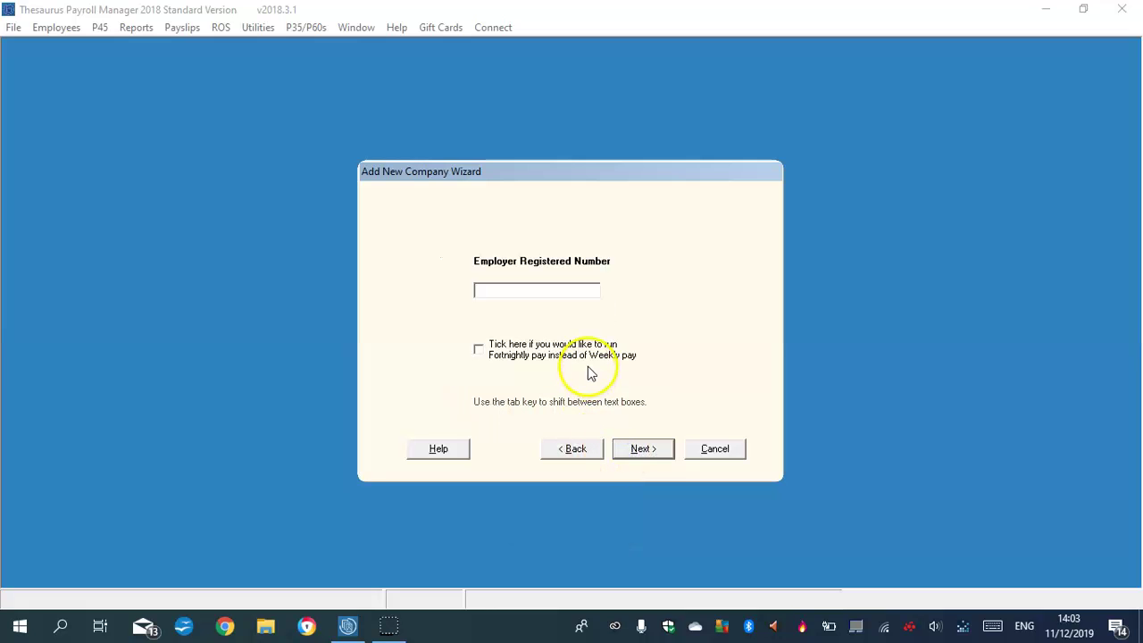
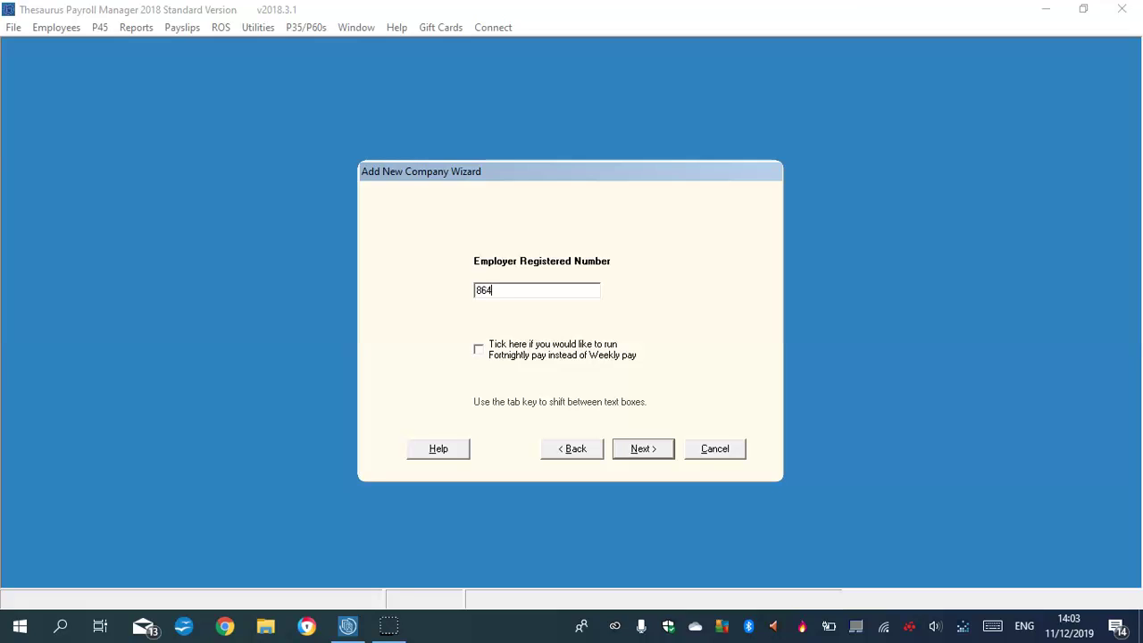
pyautogui.press('capslock')
pyautogui.press('capslock')
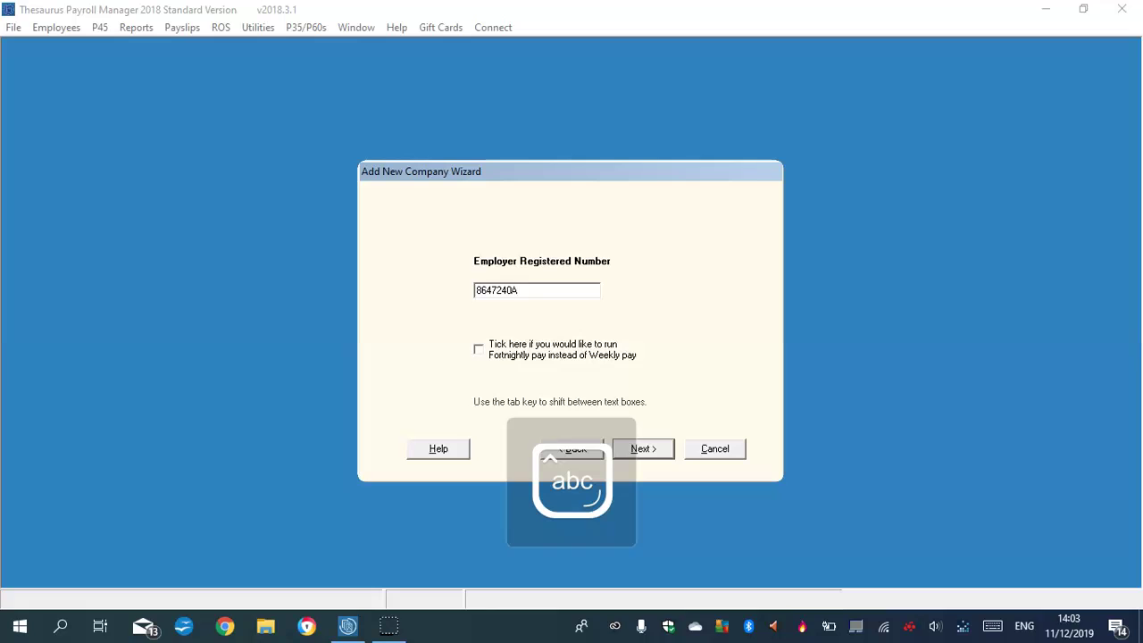
# Set and confirm a four-character company password and finish the wizard.
pyautogui.click(643, 450)
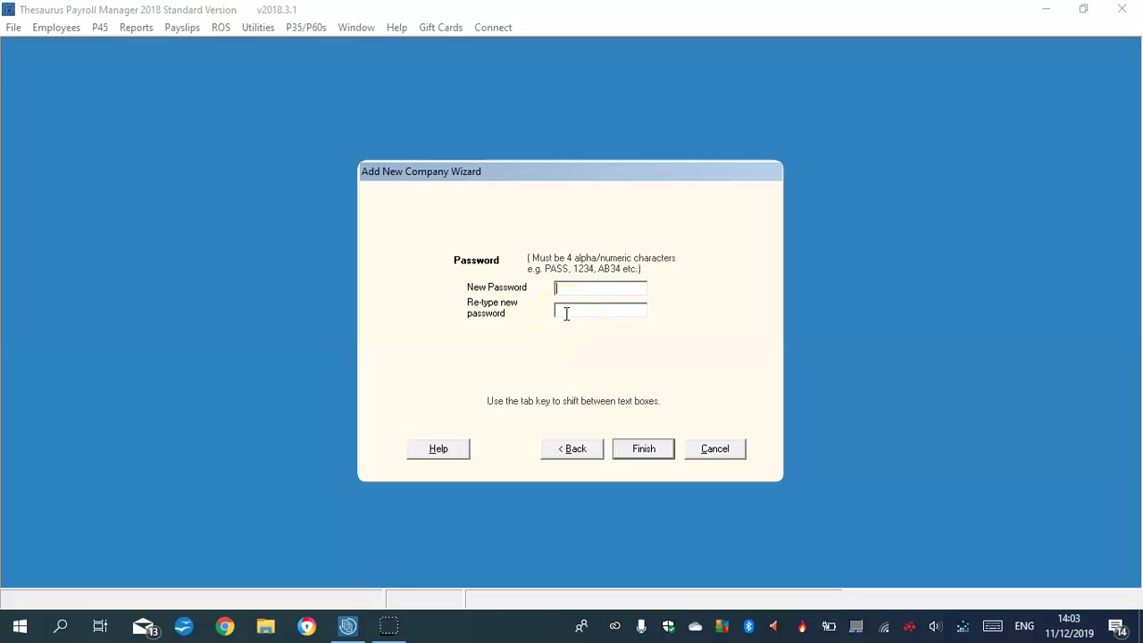
pyautogui.write('*')
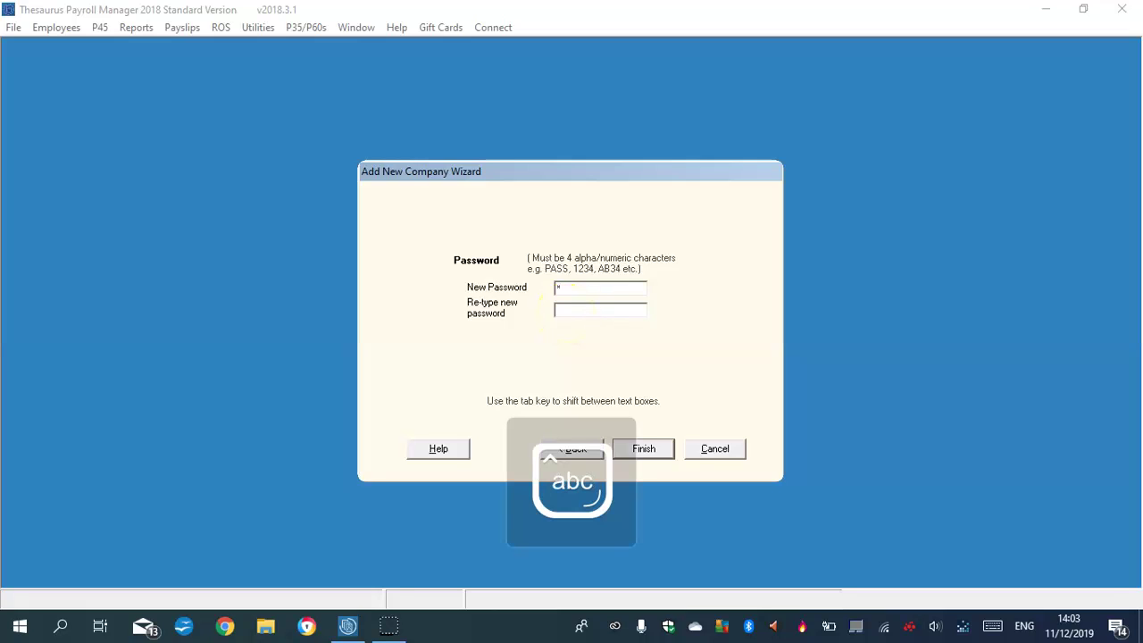
pyautogui.press('capslock')
pyautogui.write('*')
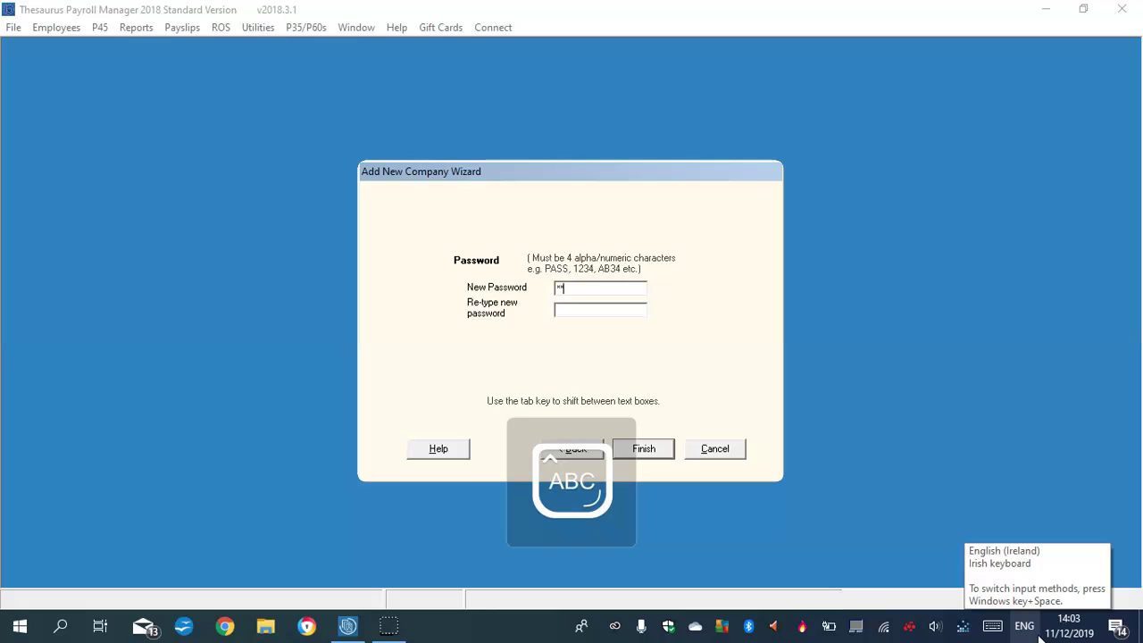
pyautogui.write('*')
pyautogui.click(599, 312)
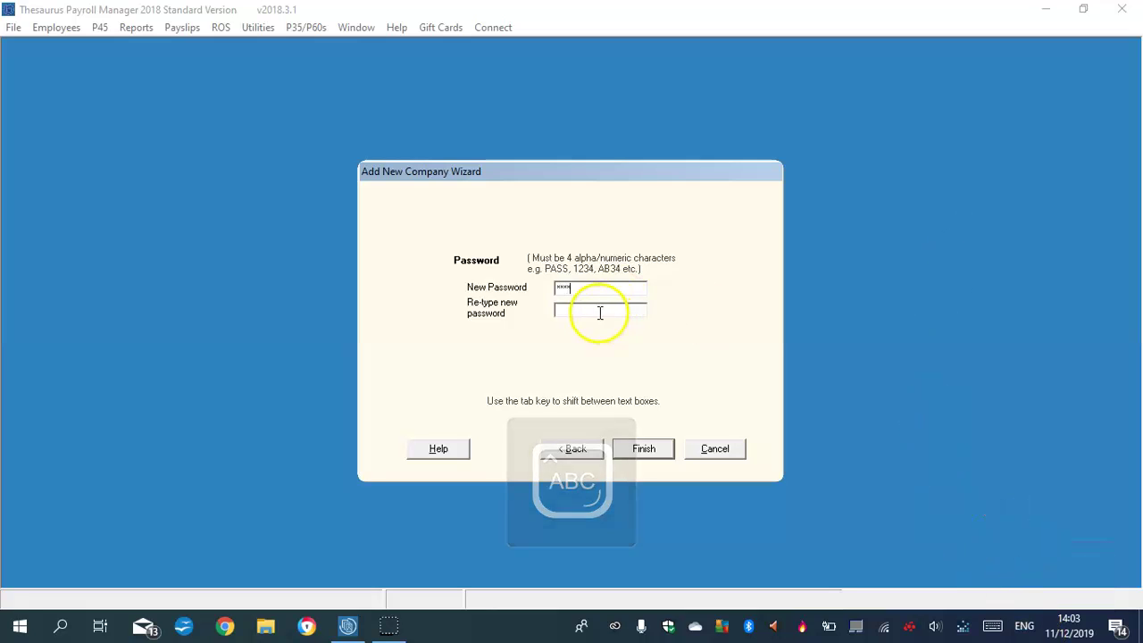
pyautogui.write('****')
pyautogui.press('capslock')
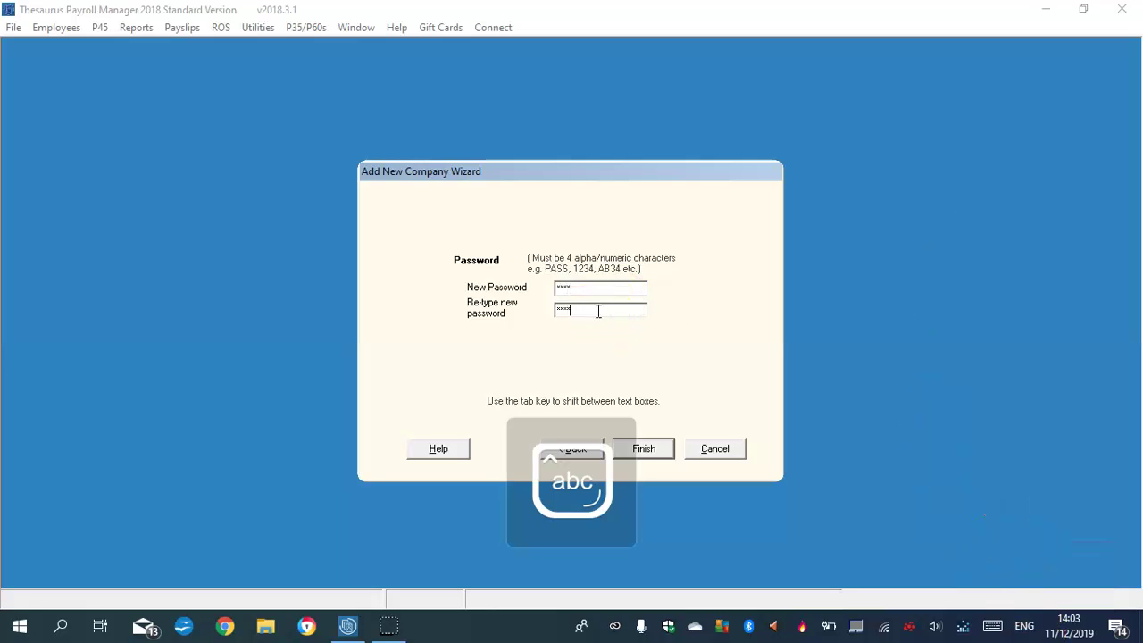
pyautogui.click(641, 450)
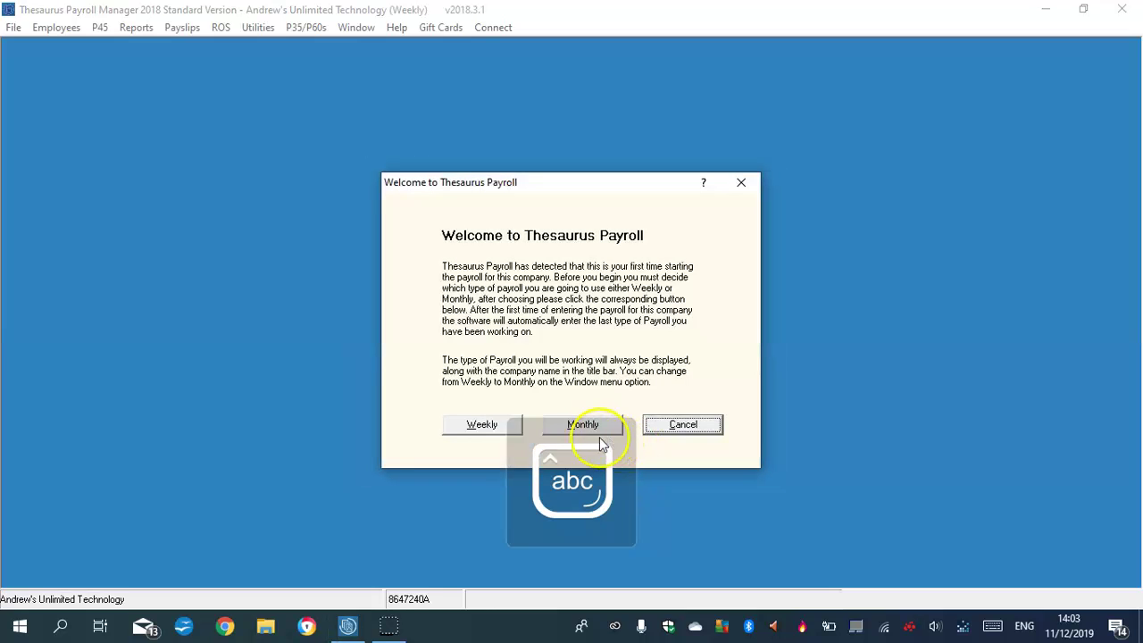
# Choose Monthly payroll, continue the free trial, and open the company with its password.
pyautogui.click(578, 427)
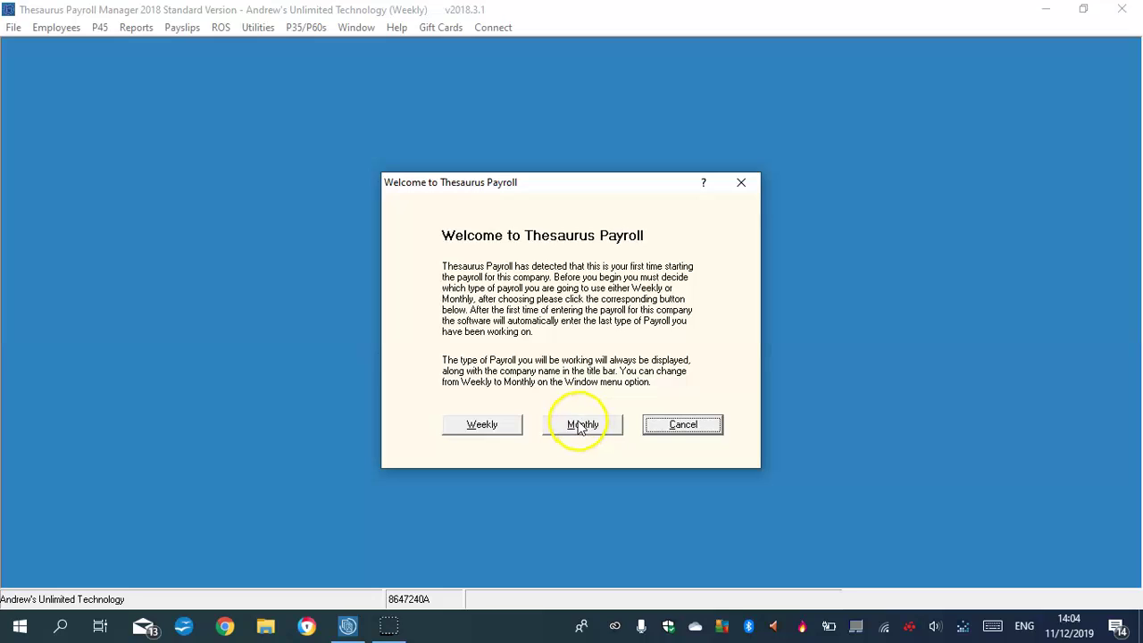
pyautogui.click(580, 425)
pyautogui.click(563, 384)
pyautogui.click(559, 323)
pyautogui.press('capslock')
pyautogui.write('*')
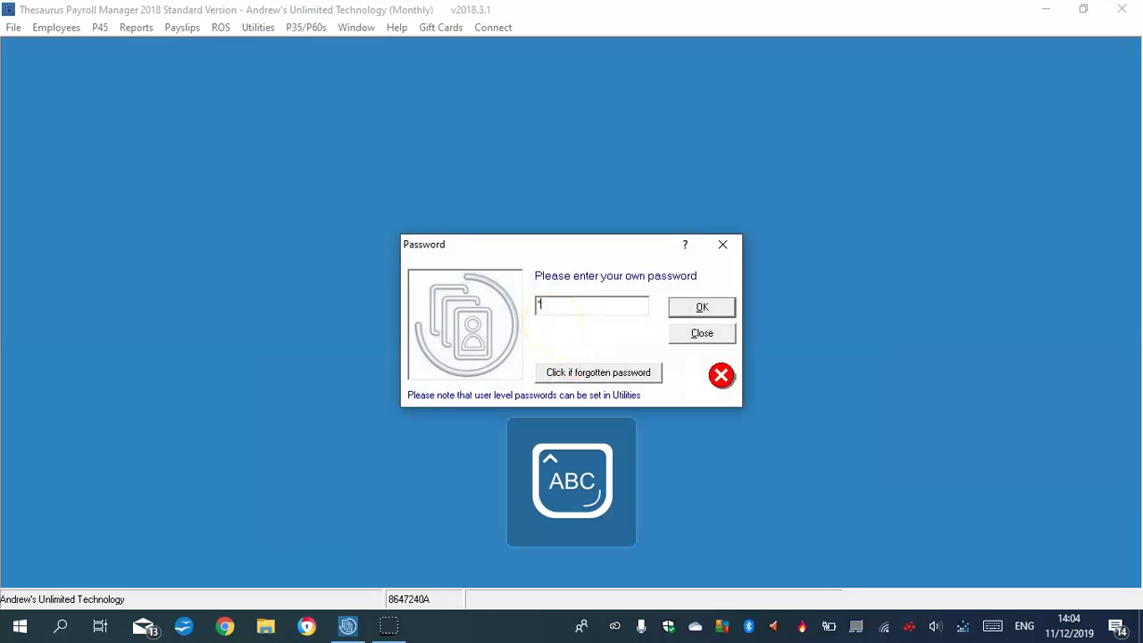
pyautogui.click(702, 307)
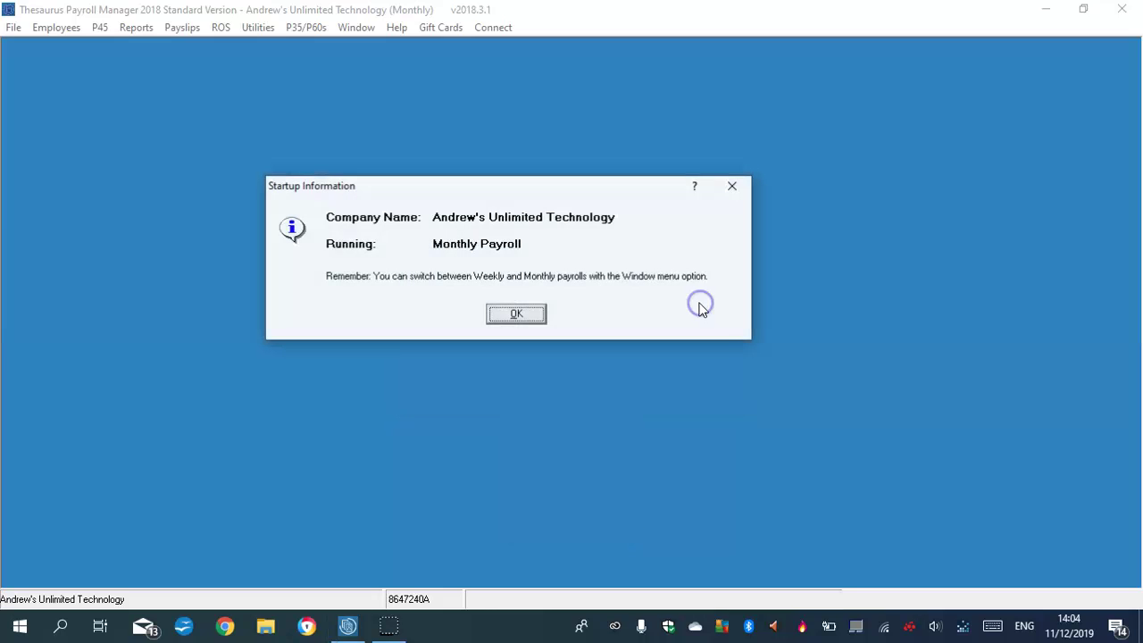
pyautogui.click(516, 313)
pyautogui.click(702, 401)
# Save a password recovery e-mail address.
pyautogui.press('capslock')
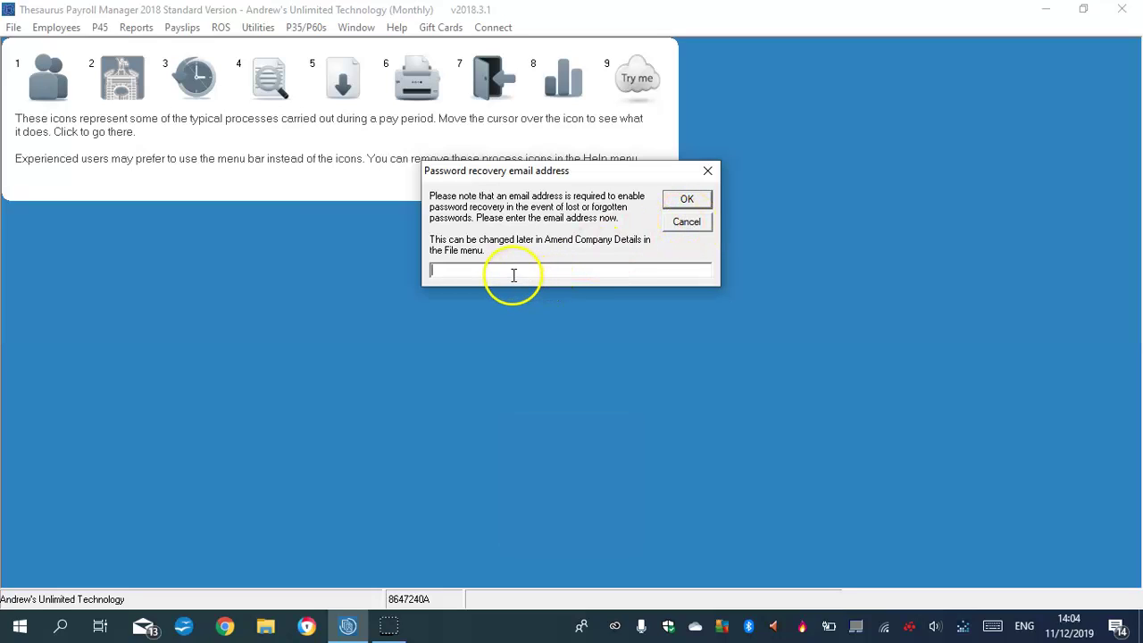
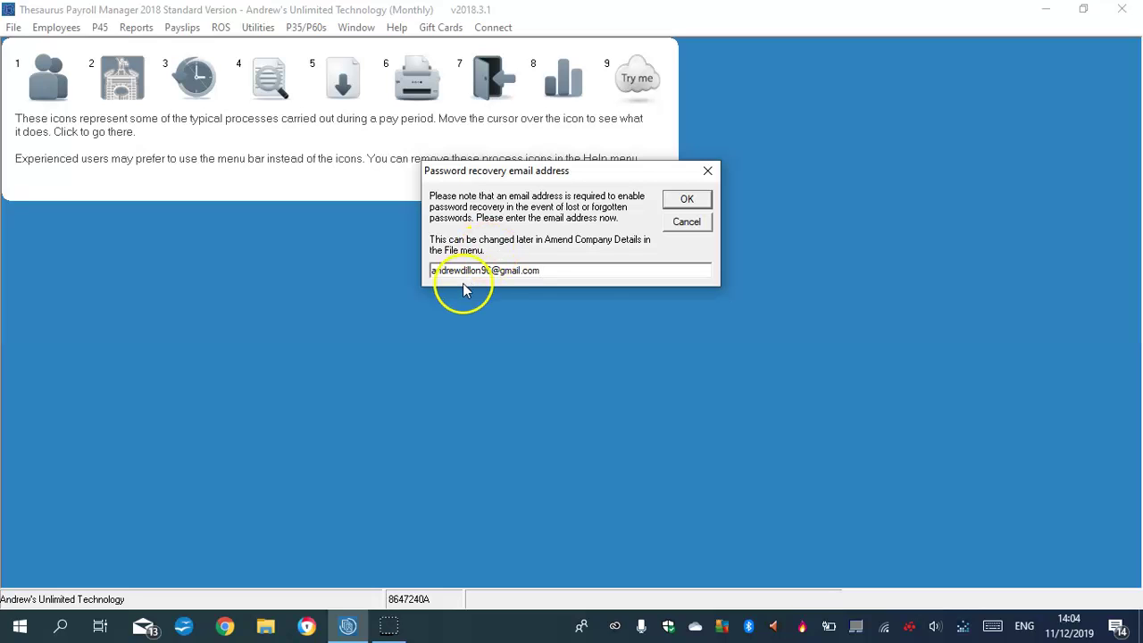
pyautogui.click(686, 198)
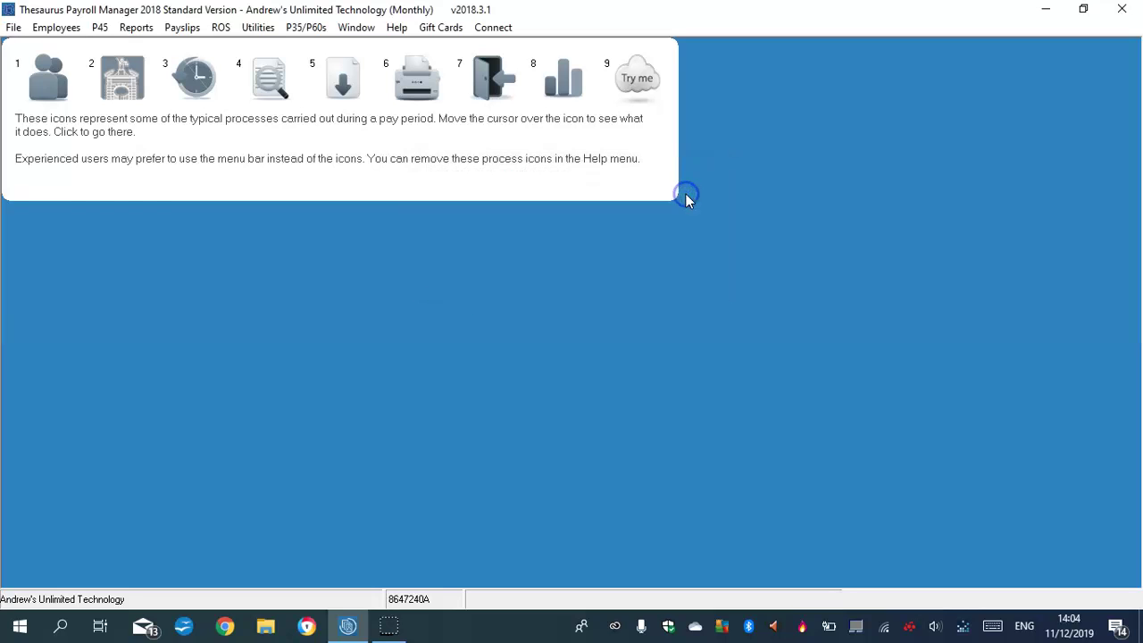
pyautogui.moveTo(69, 90)
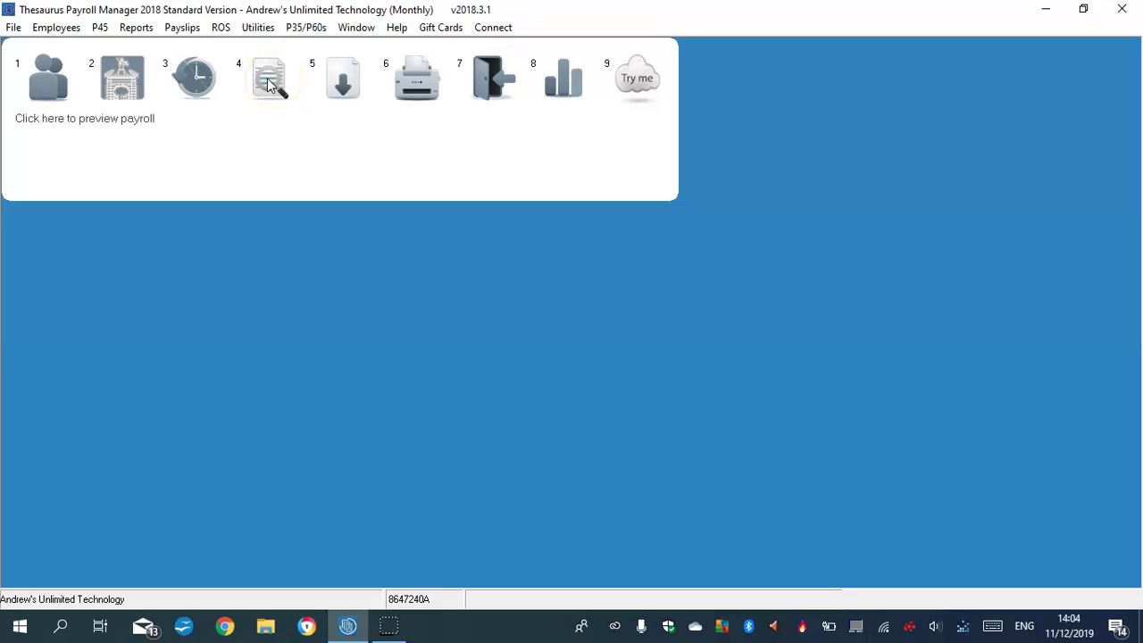
pyautogui.click(342, 82)
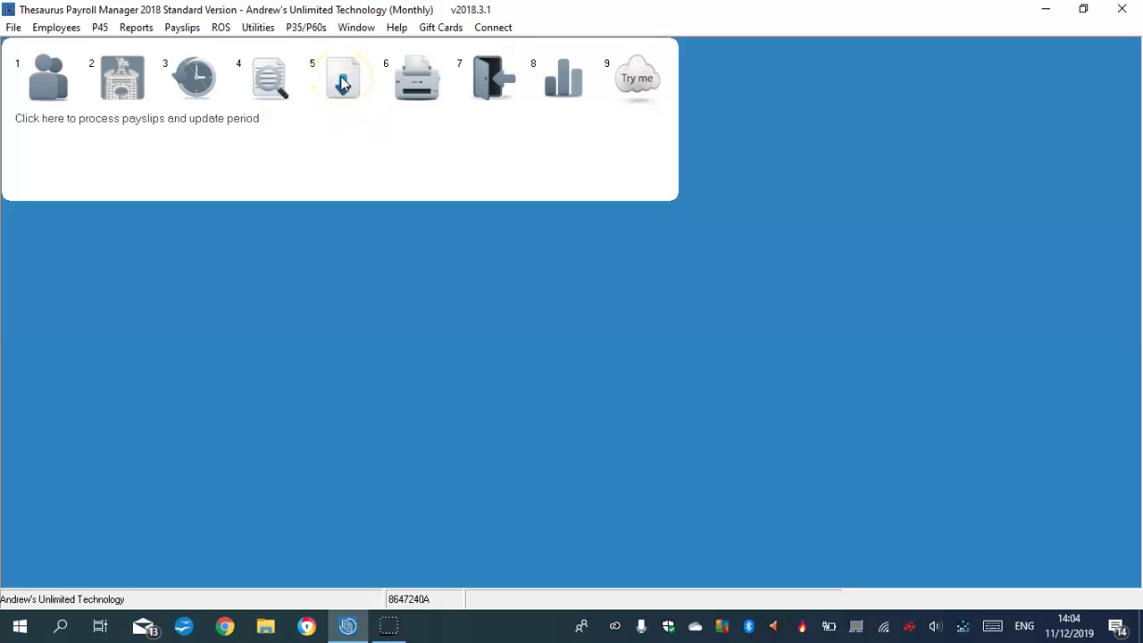
pyautogui.click(418, 81)
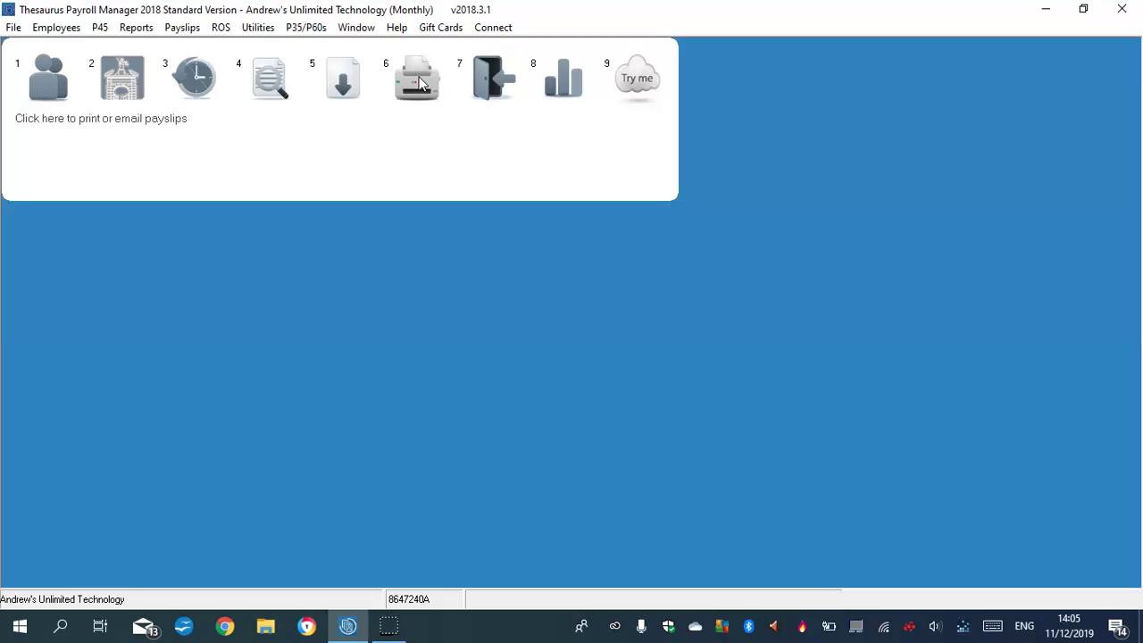
pyautogui.click(489, 79)
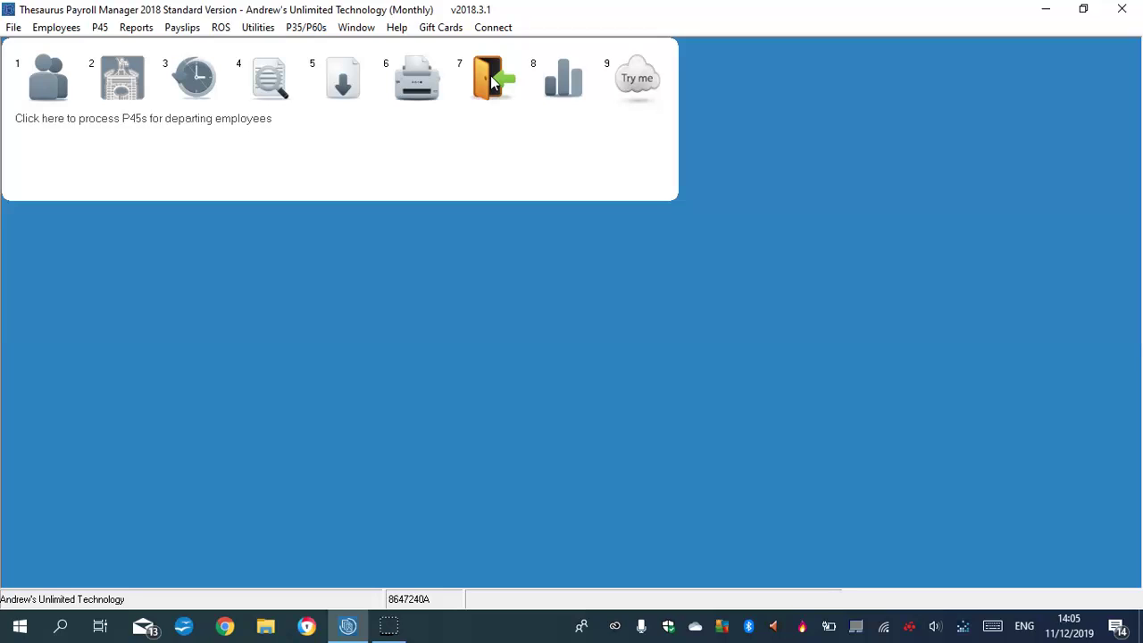
# Open the employee form and confirm payroll starts at month 1.
pyautogui.click(39, 86)
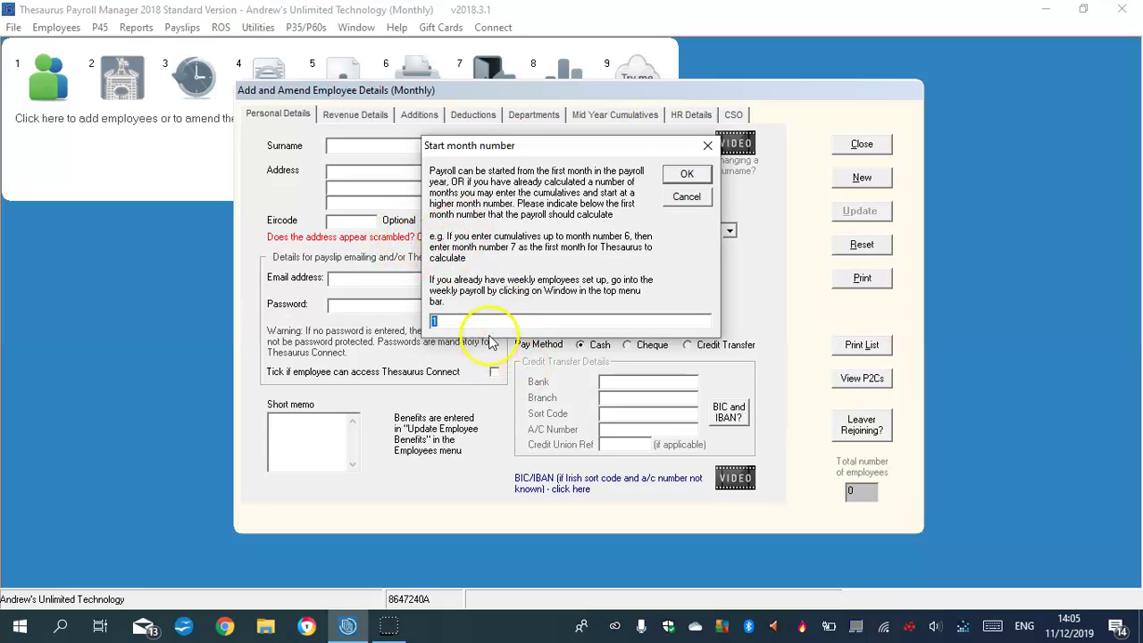
pyautogui.click(683, 175)
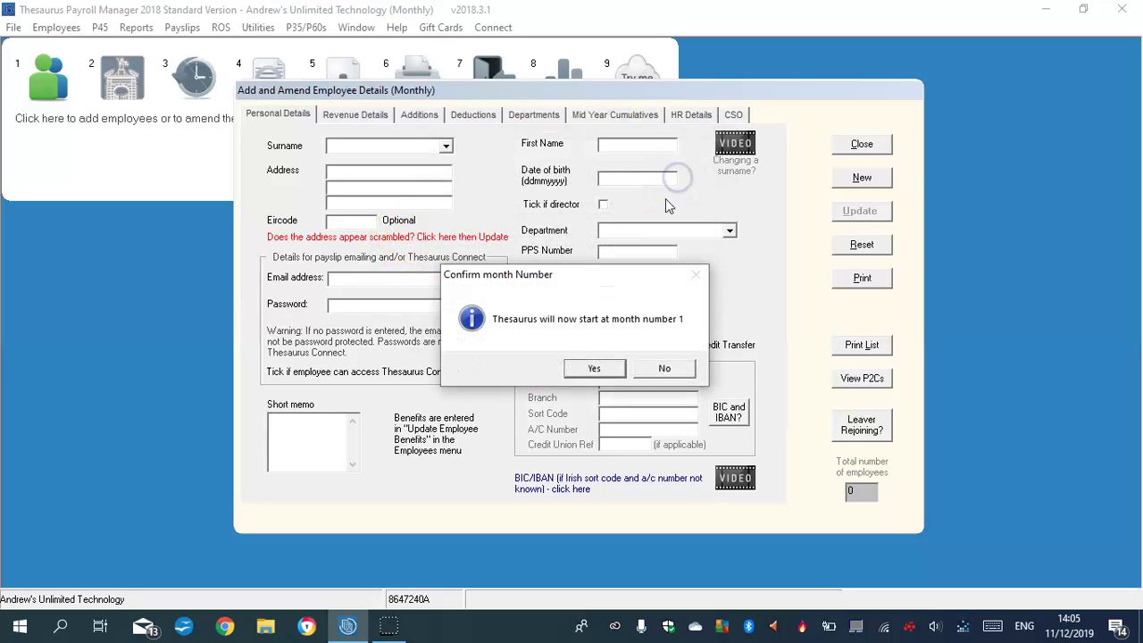
pyautogui.click(593, 370)
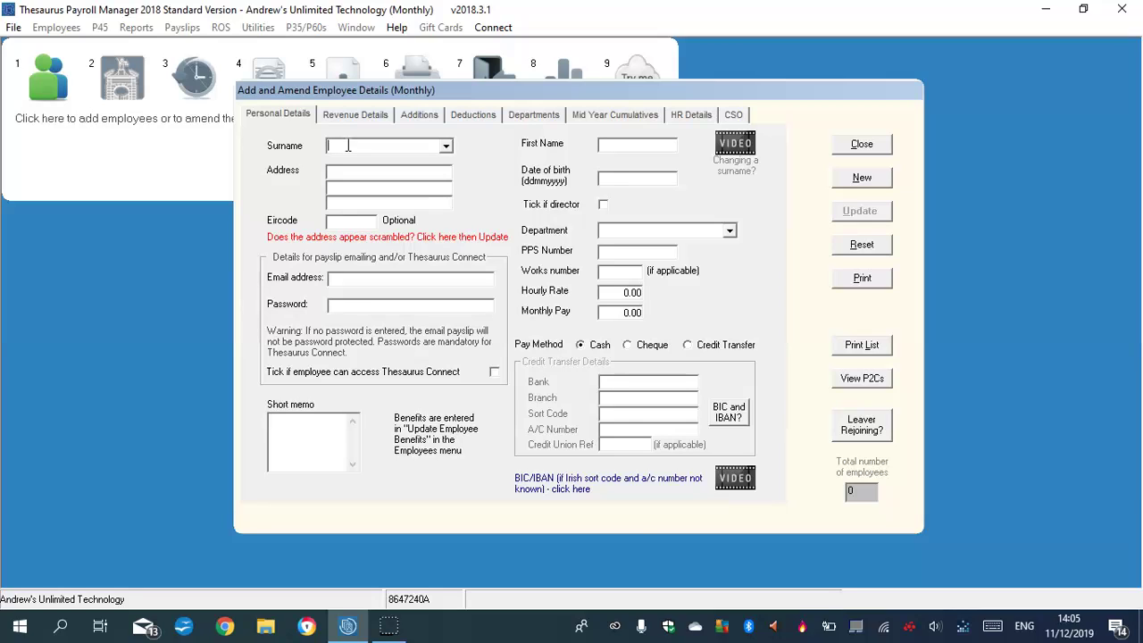
# Replace the wrong text in the Surname field with the employee's surname.
pyautogui.press('capslock')
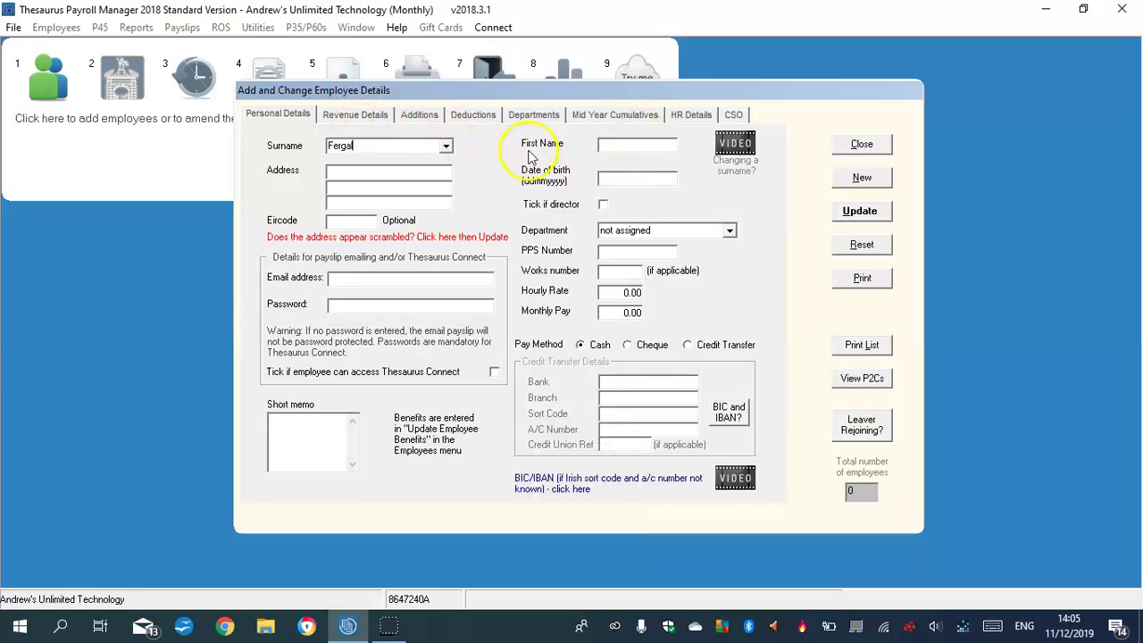
pyautogui.click(374, 145)
pyautogui.moveTo(374, 145); pyautogui.dragTo(273, 146)
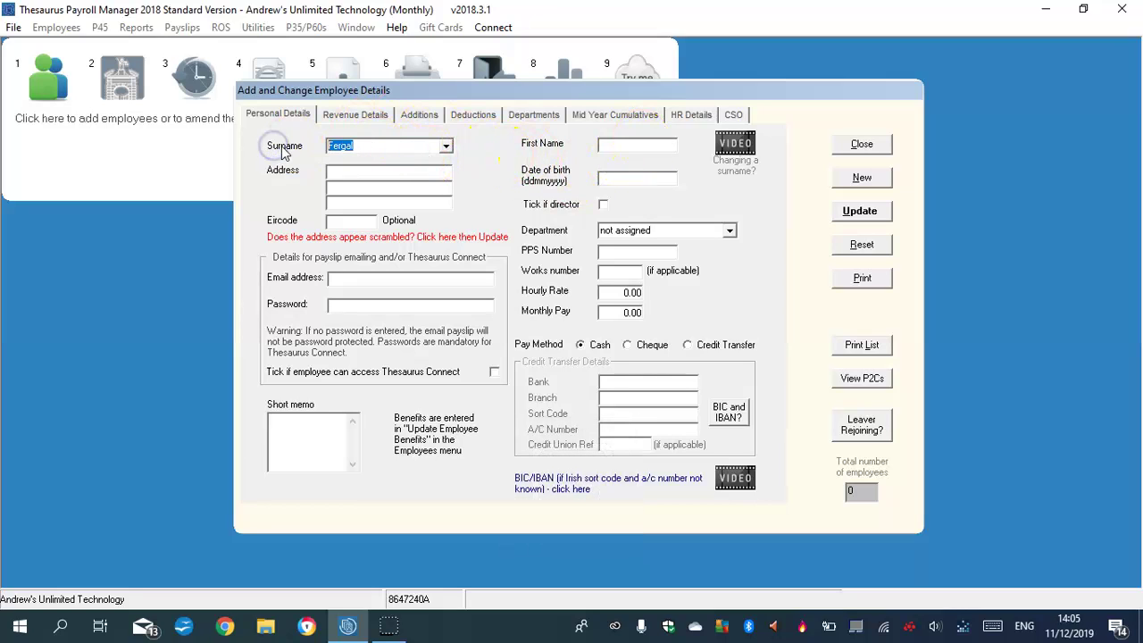
pyautogui.press('capslock')
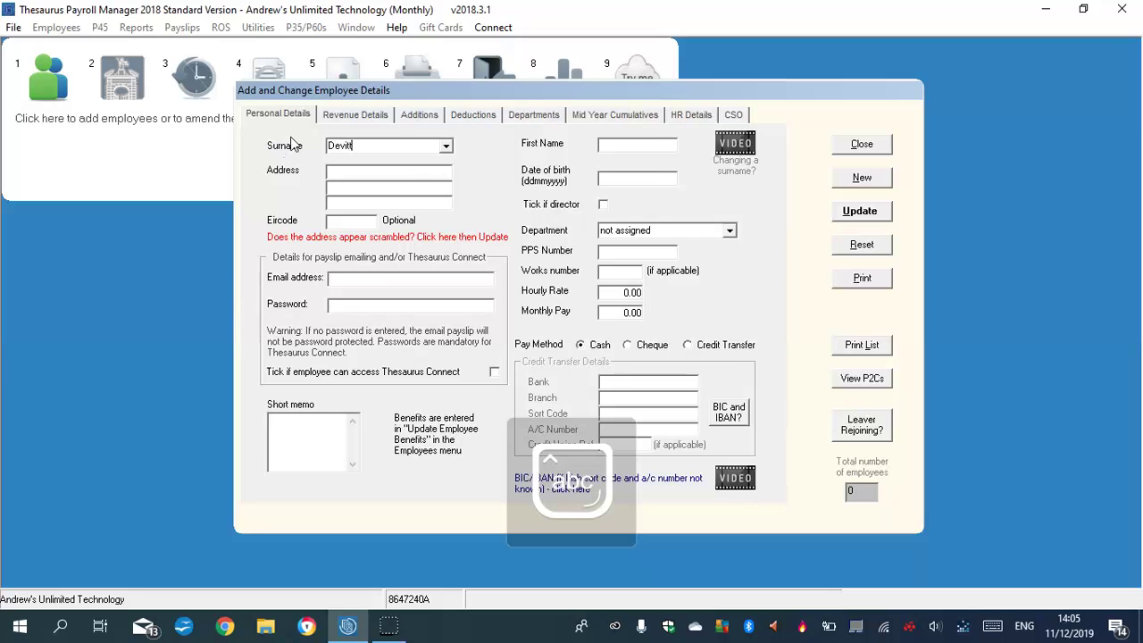
pyautogui.click(613, 141)
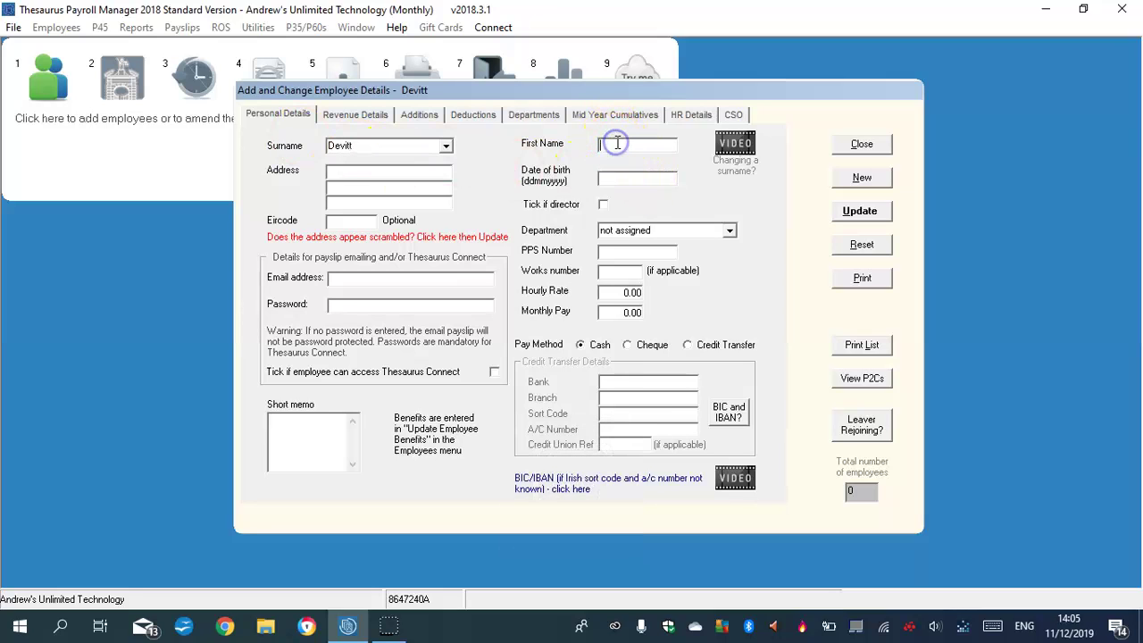
pyautogui.press('capslock')
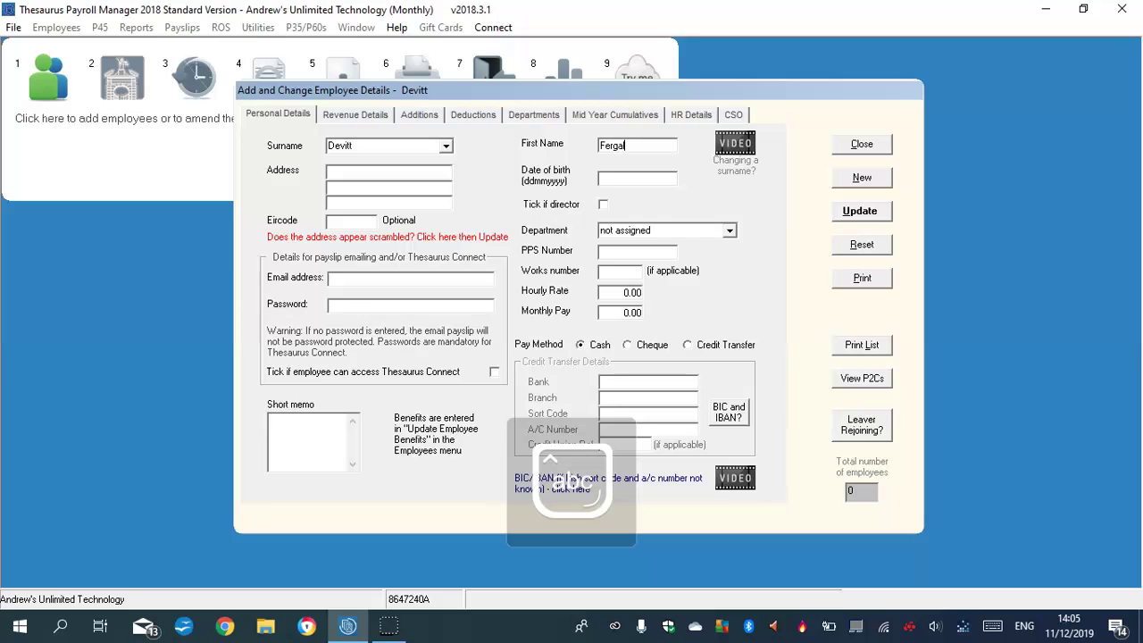
pyautogui.click(632, 179)
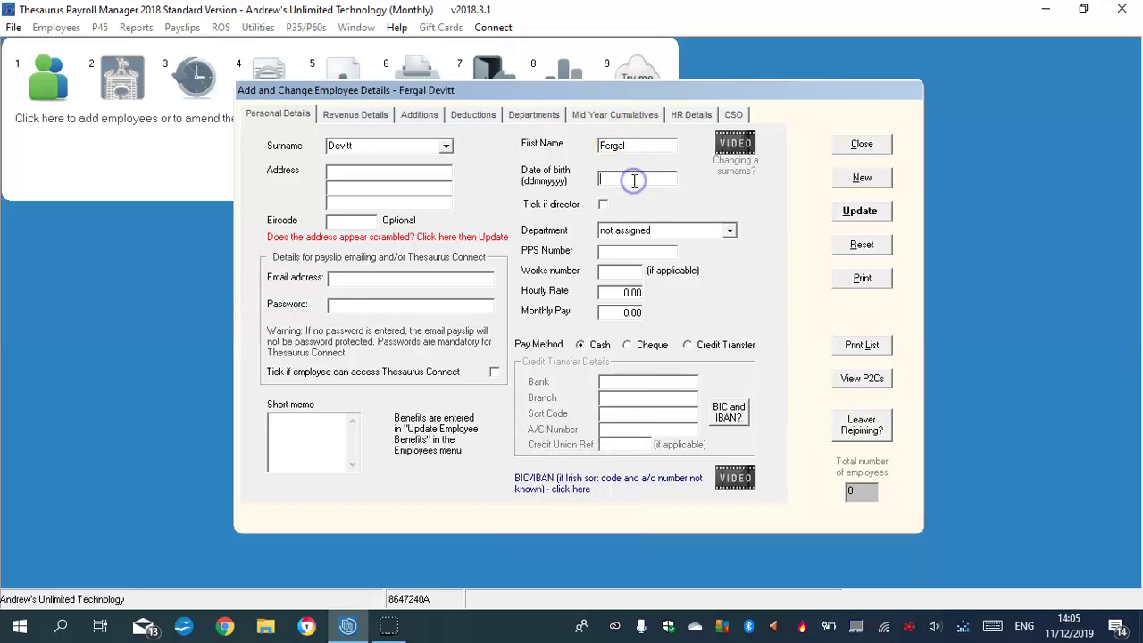
pyautogui.write('26071981')
pyautogui.click(728, 231)
pyautogui.click(728, 230)
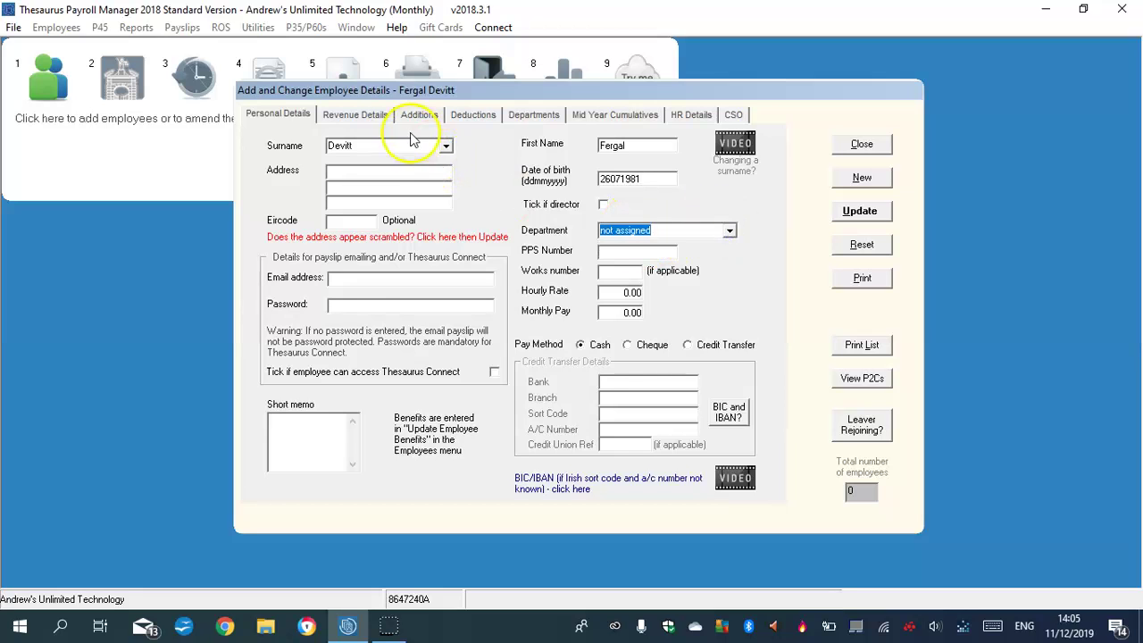
# In the Departments section, add an HR department.
pyautogui.click(375, 117)
pyautogui.click(409, 117)
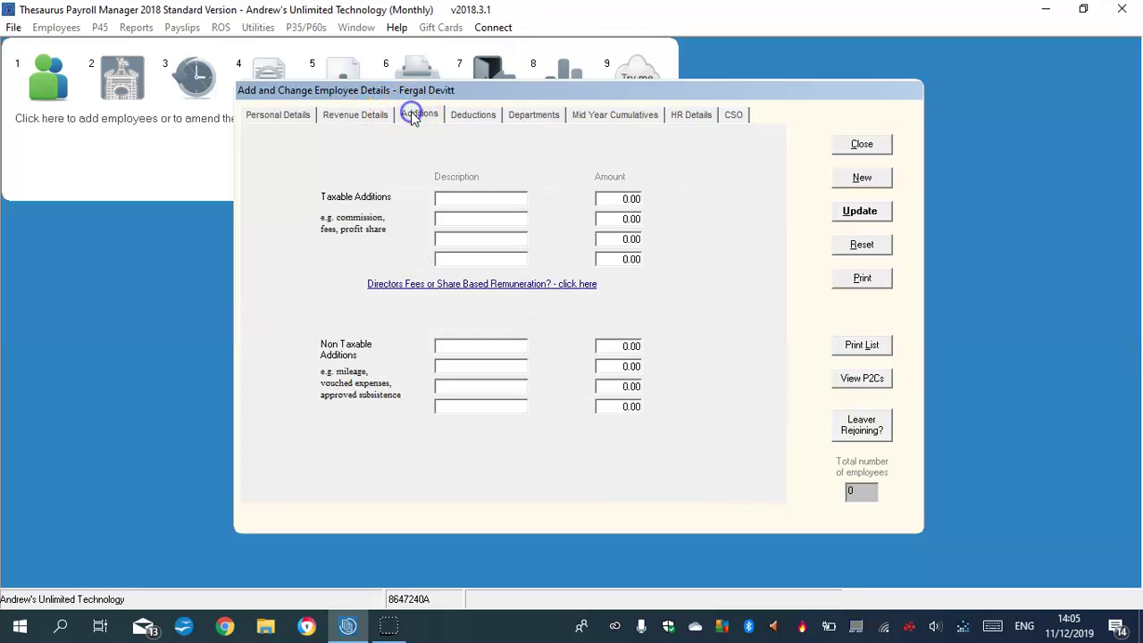
pyautogui.click(483, 118)
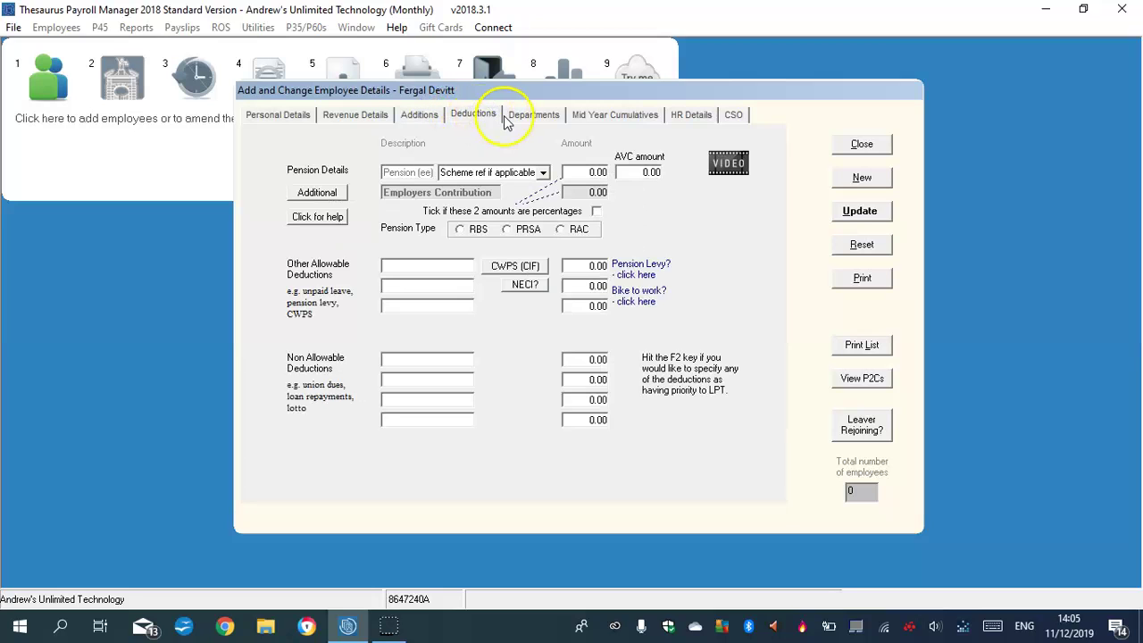
pyautogui.click(519, 117)
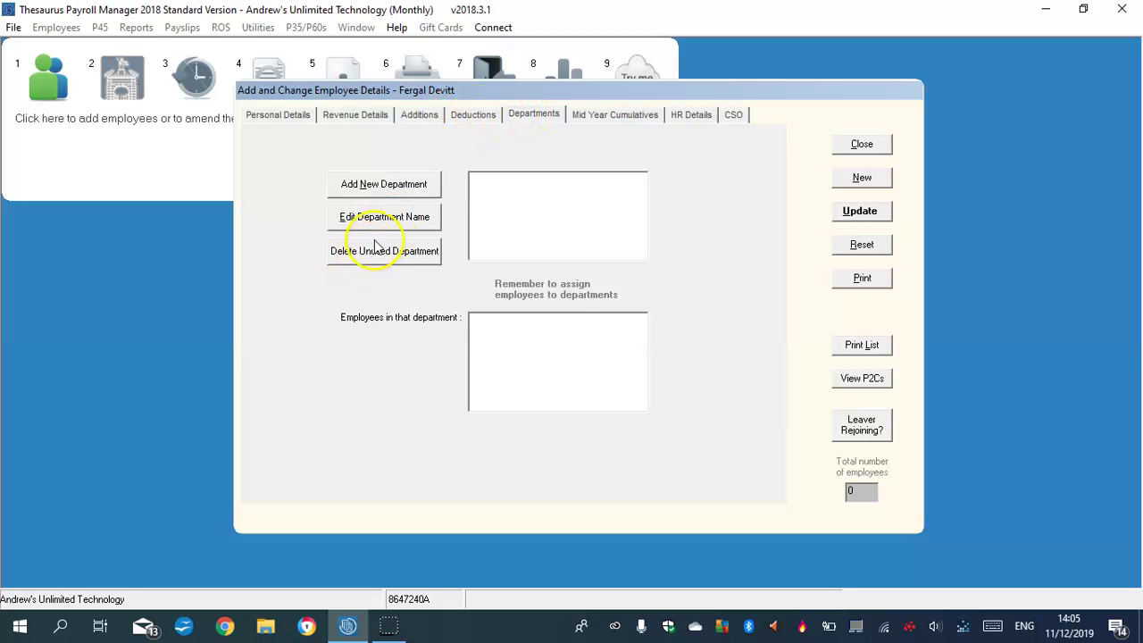
pyautogui.click(374, 183)
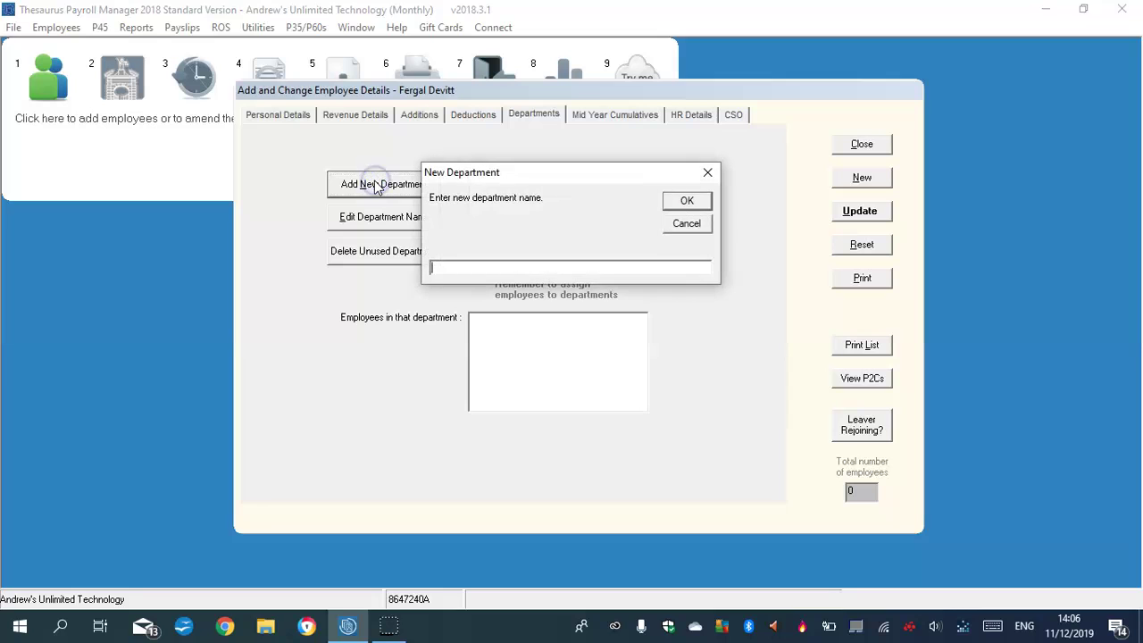
pyautogui.press('capslock')
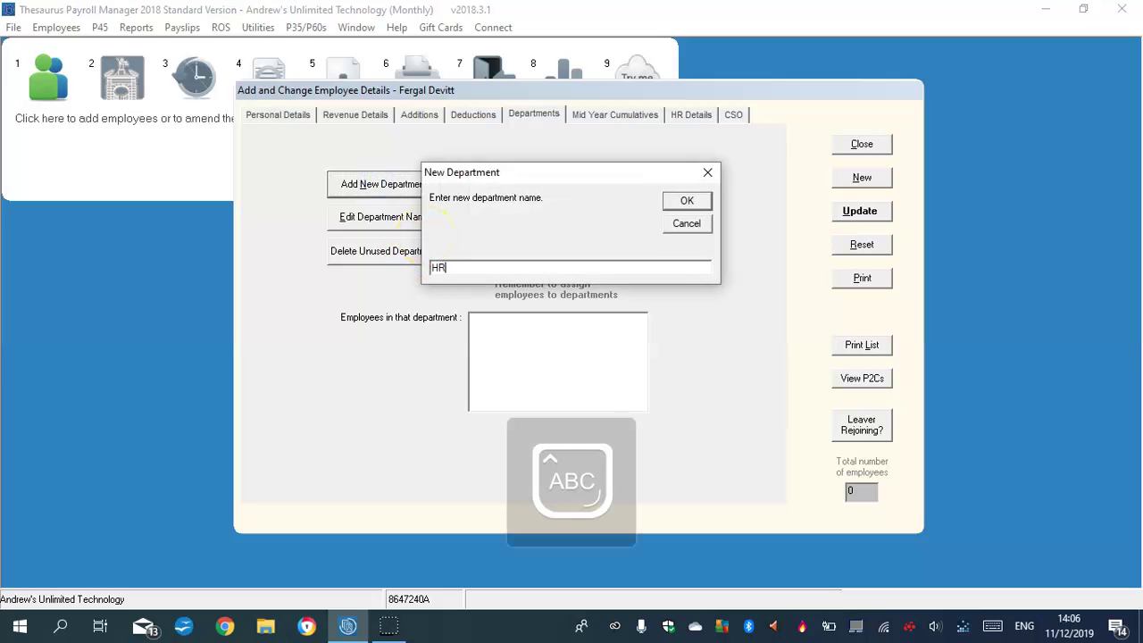
pyautogui.click(688, 199)
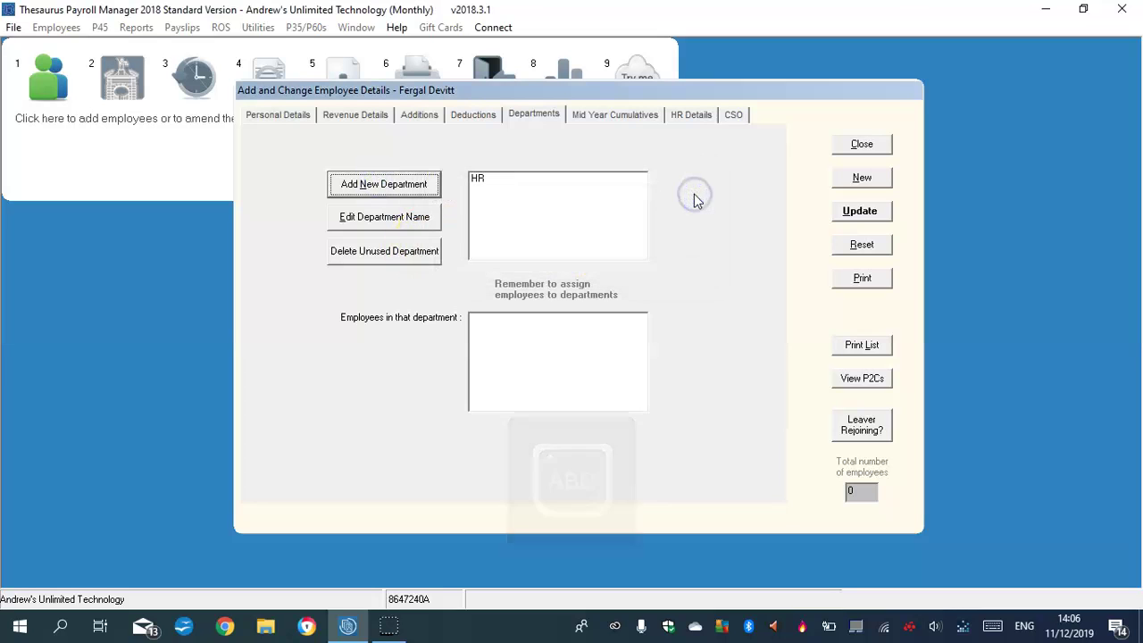
# Add an Accountant department.
pyautogui.click(360, 184)
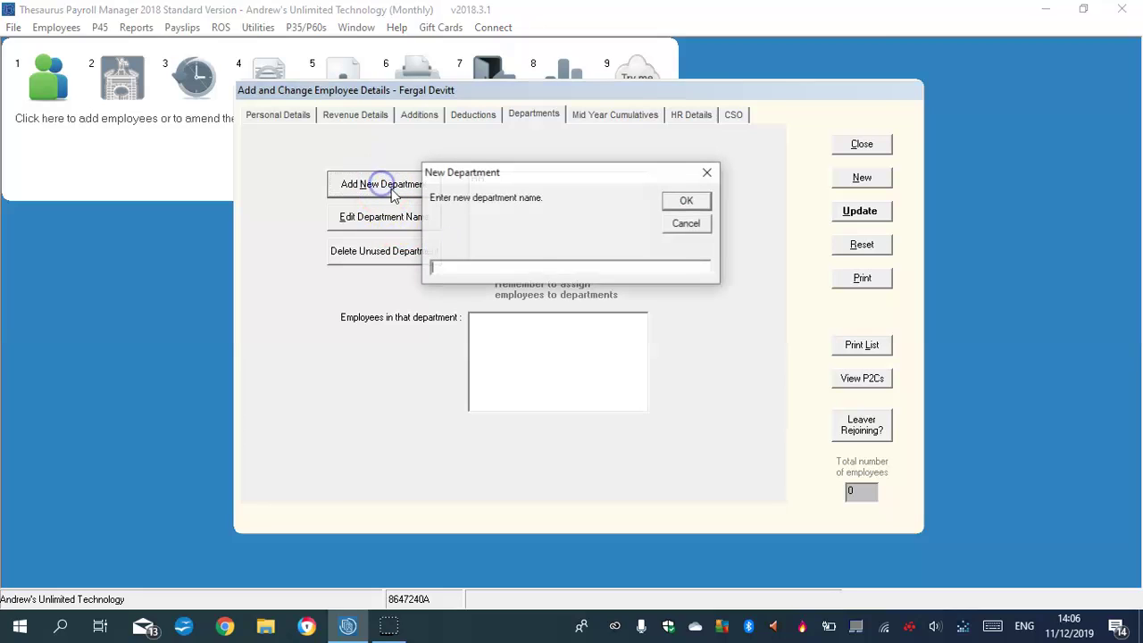
pyautogui.click(473, 268)
pyautogui.write('A')
pyautogui.press('capslock')
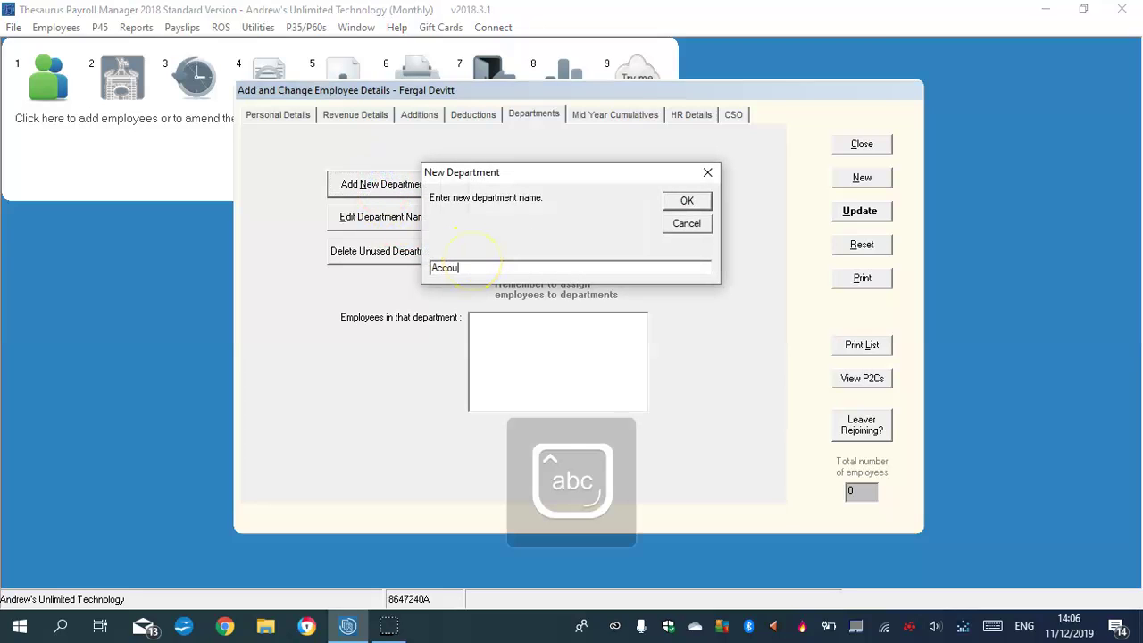
pyautogui.write('ccountant')
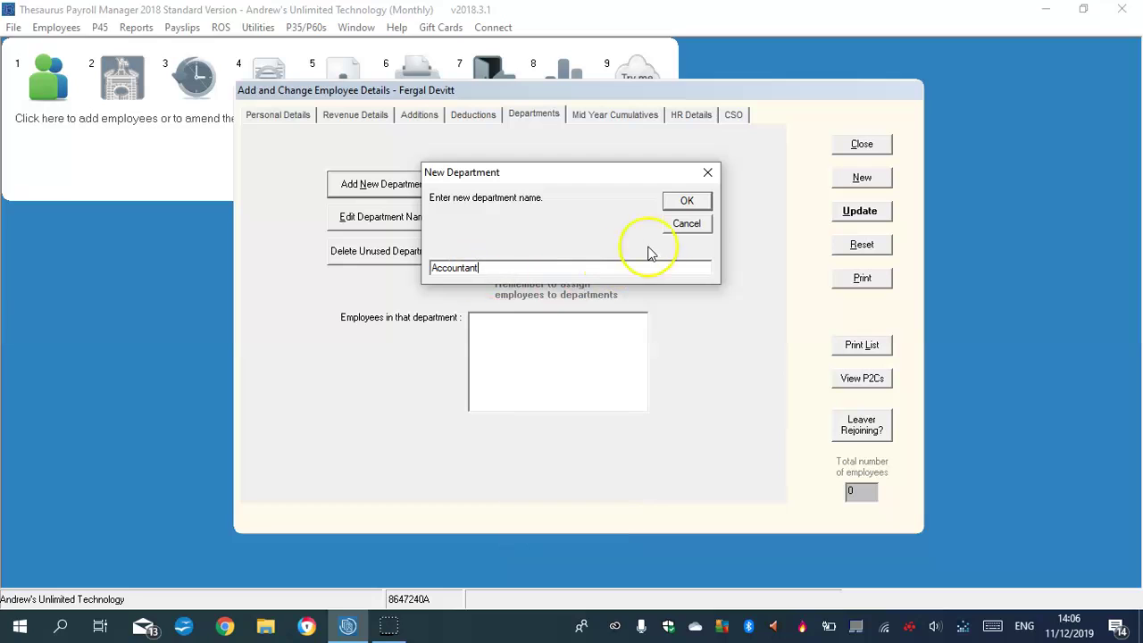
pyautogui.click(686, 200)
# Add a Consultant department.
pyautogui.click(366, 185)
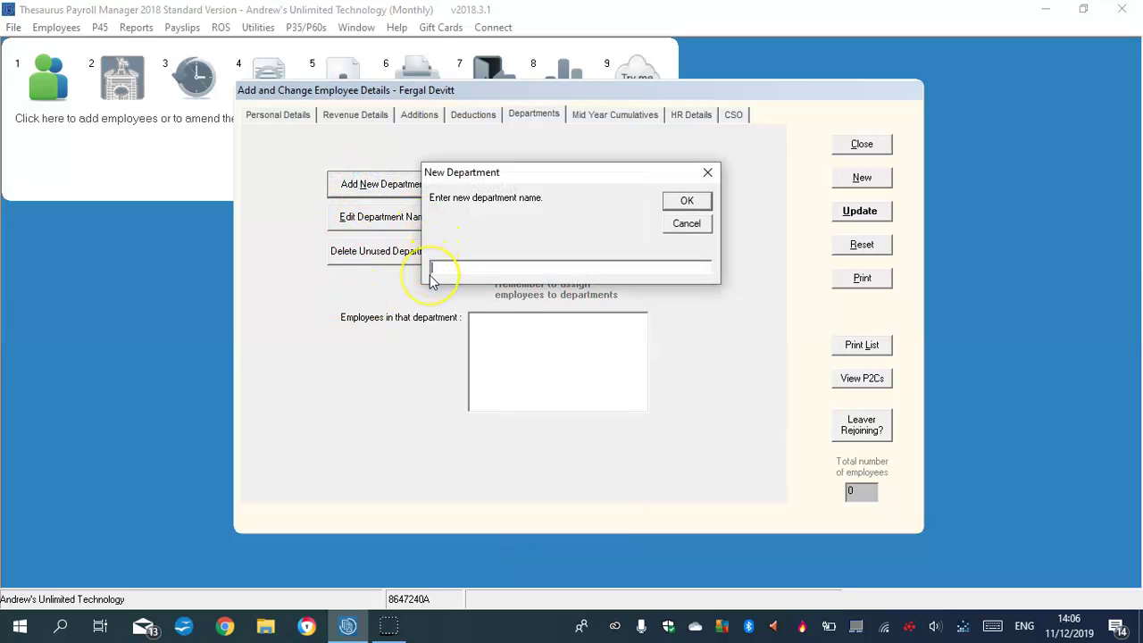
pyautogui.press('capslock')
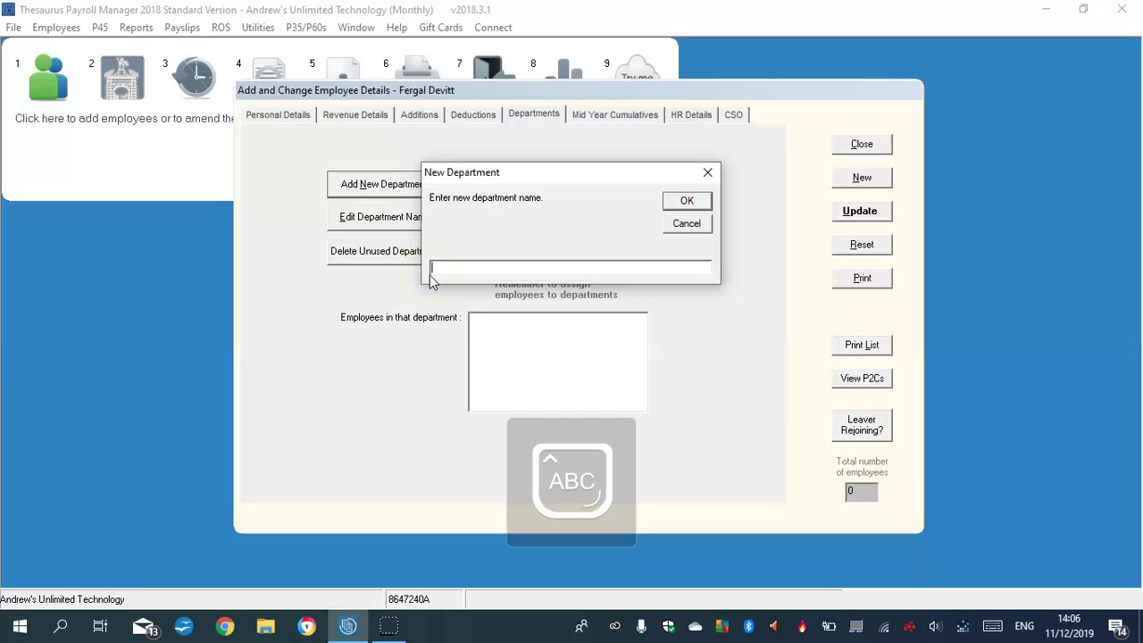
pyautogui.write('C')
pyautogui.press('capslock')
pyautogui.write('o')
pyautogui.click(427, 286)
pyautogui.write('nsultant')
pyautogui.click(686, 200)
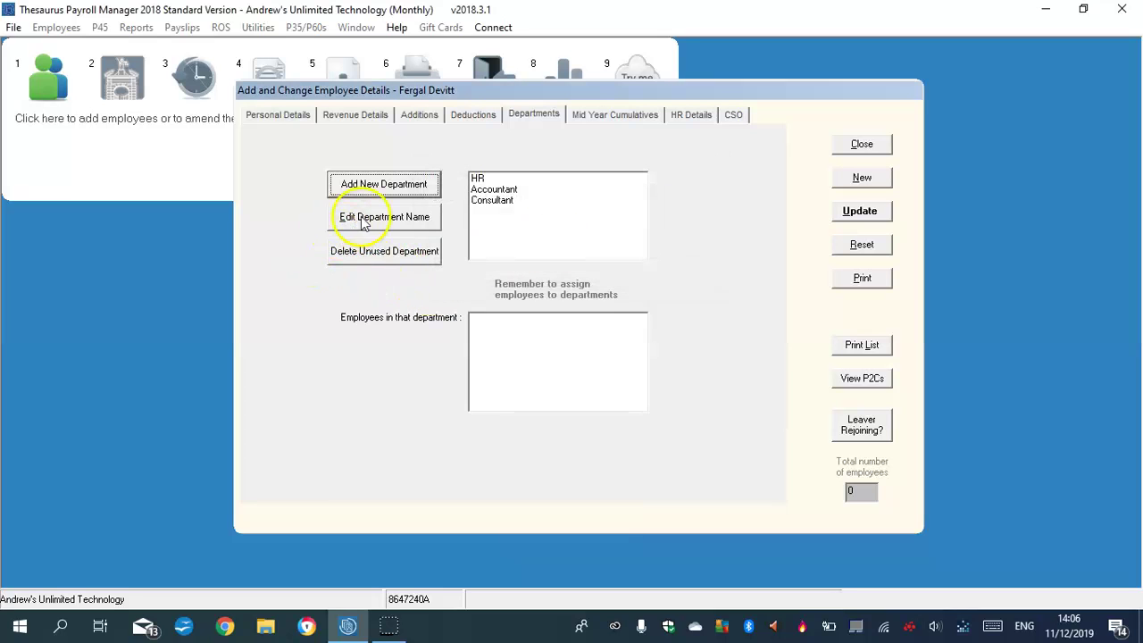
pyautogui.click(479, 180)
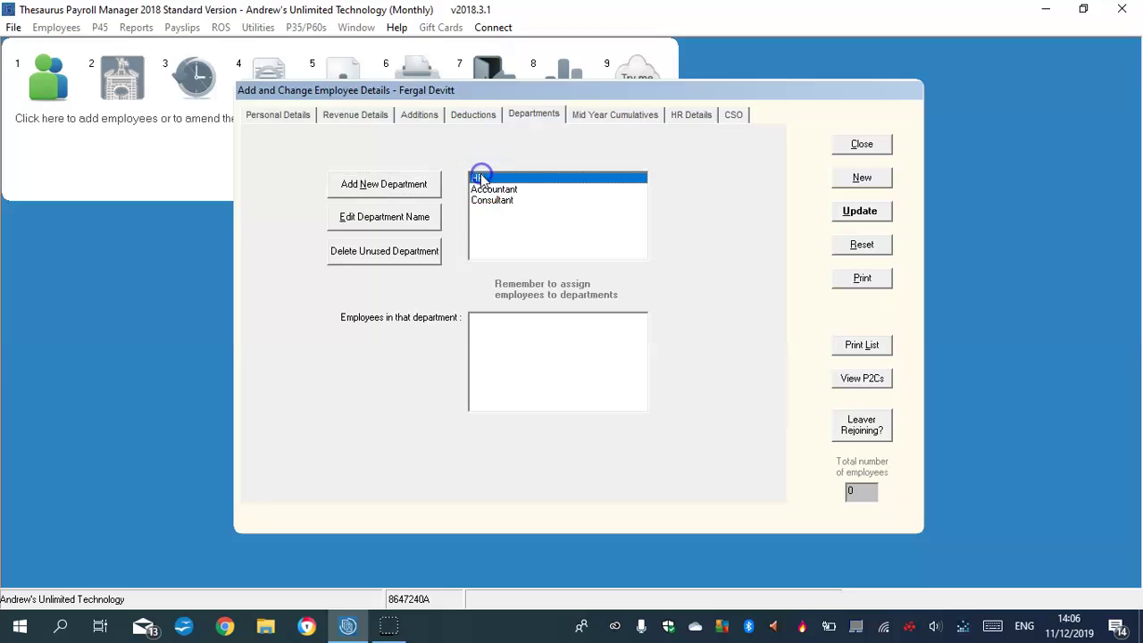
# Assign the employee to HR with works number 2, hourly rate 45.00, monthly pay 465.00.
pyautogui.click(276, 116)
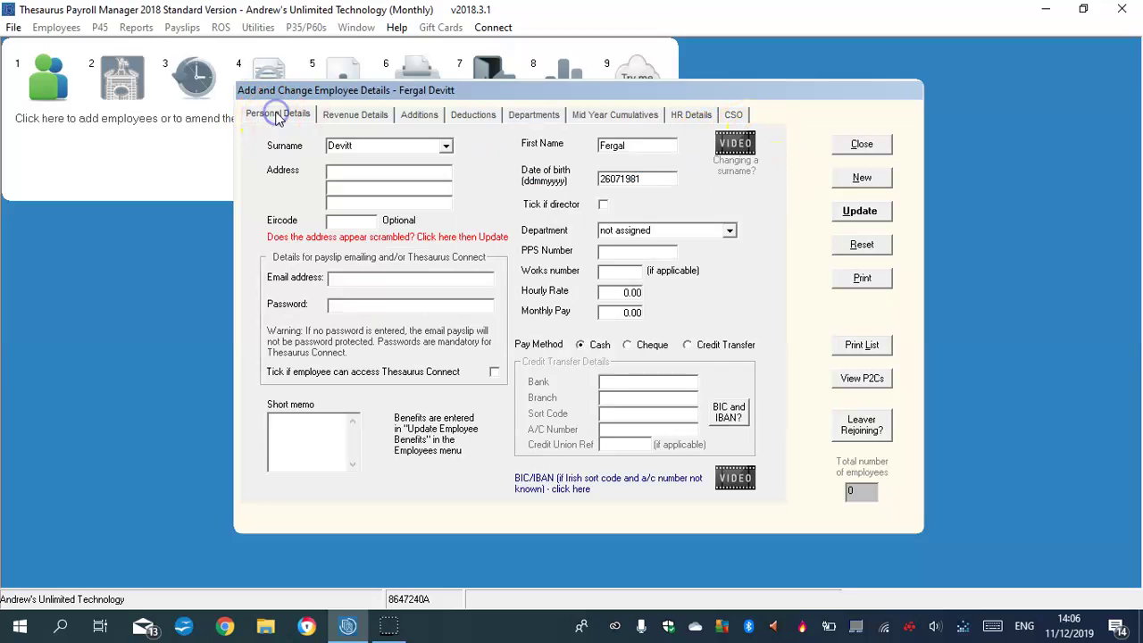
pyautogui.click(729, 230)
pyautogui.click(609, 245)
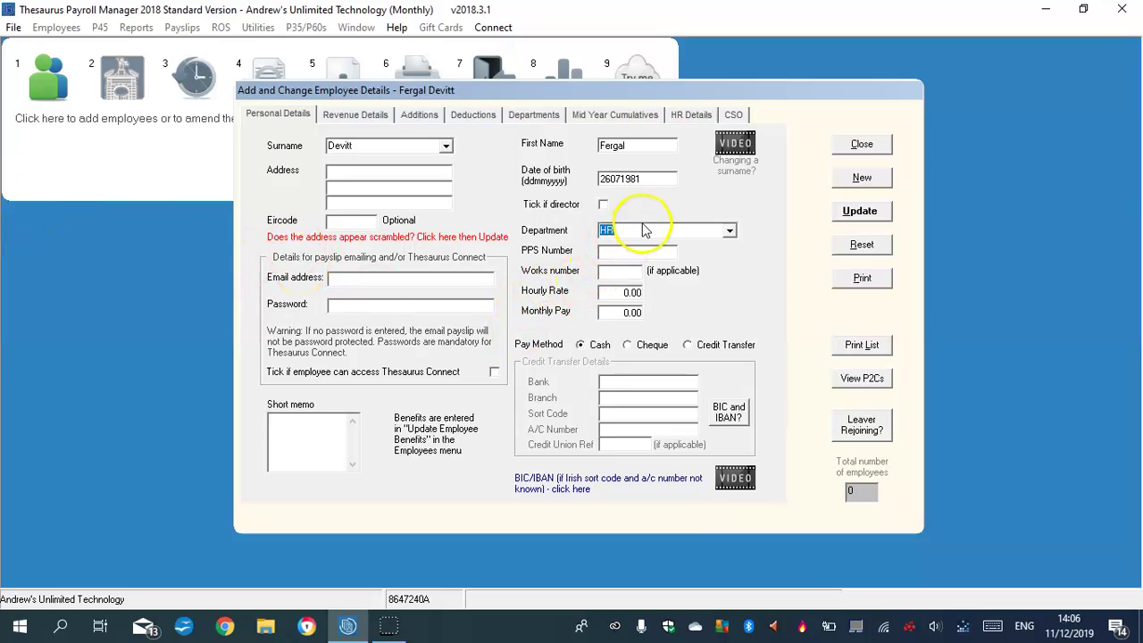
pyautogui.click(619, 273)
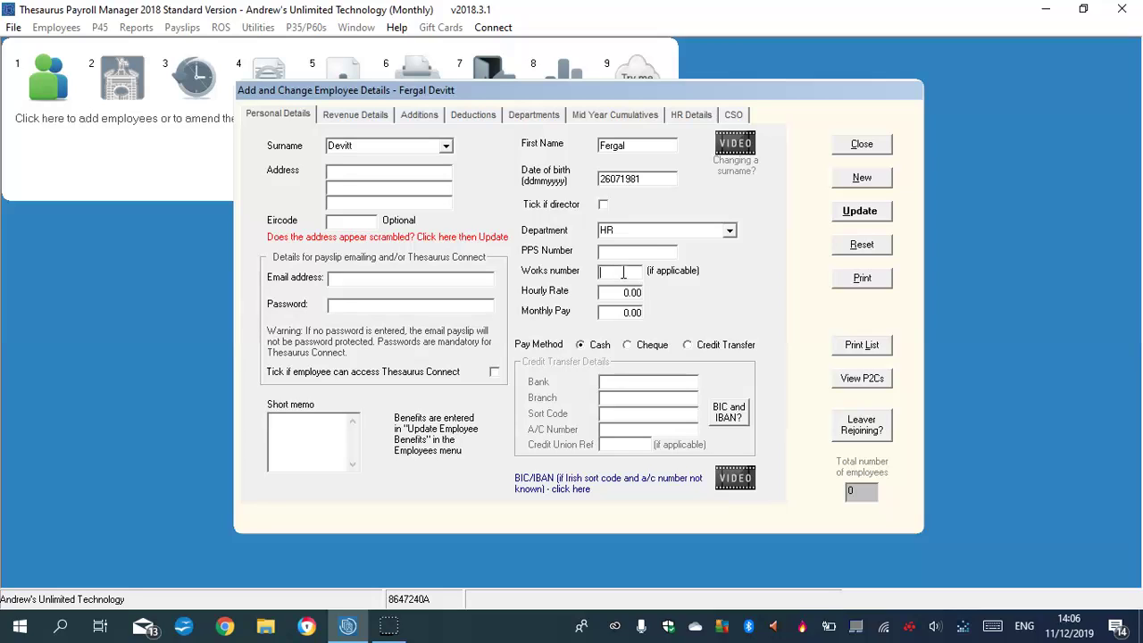
pyautogui.click(630, 292)
pyautogui.click(641, 312)
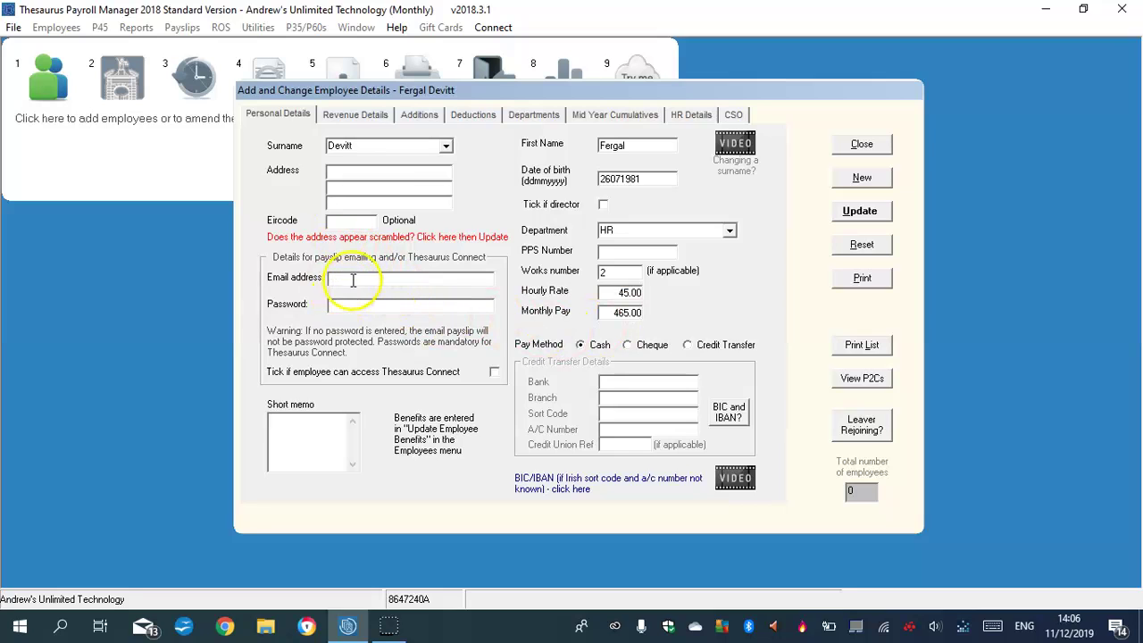
# Type the employee's street, area and city address lines on Personal Details.
pyautogui.click(354, 172)
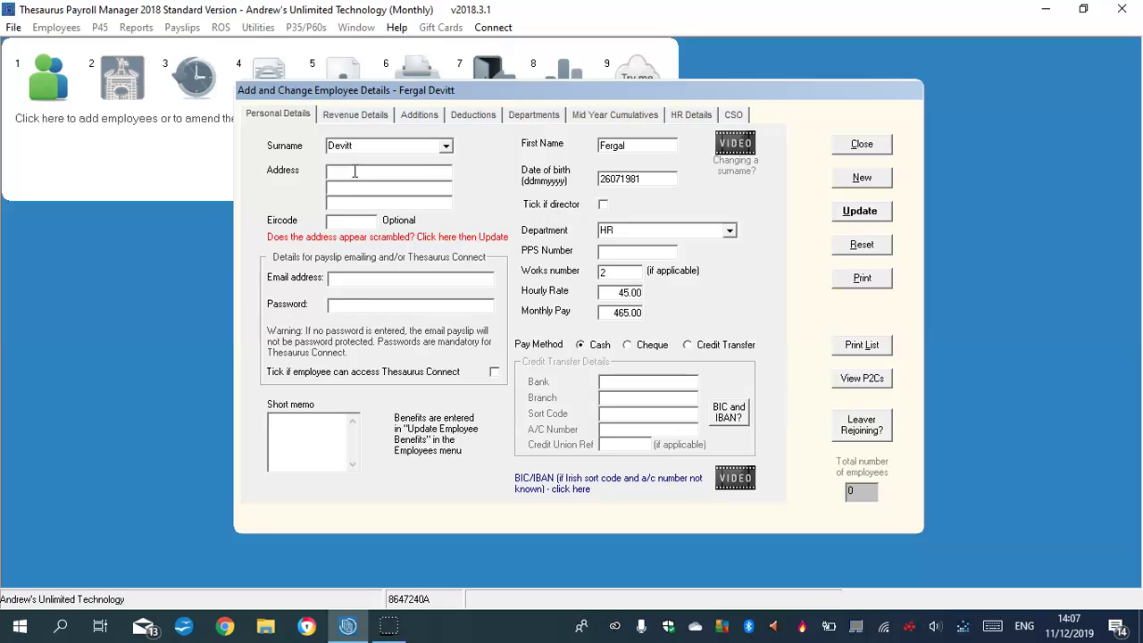
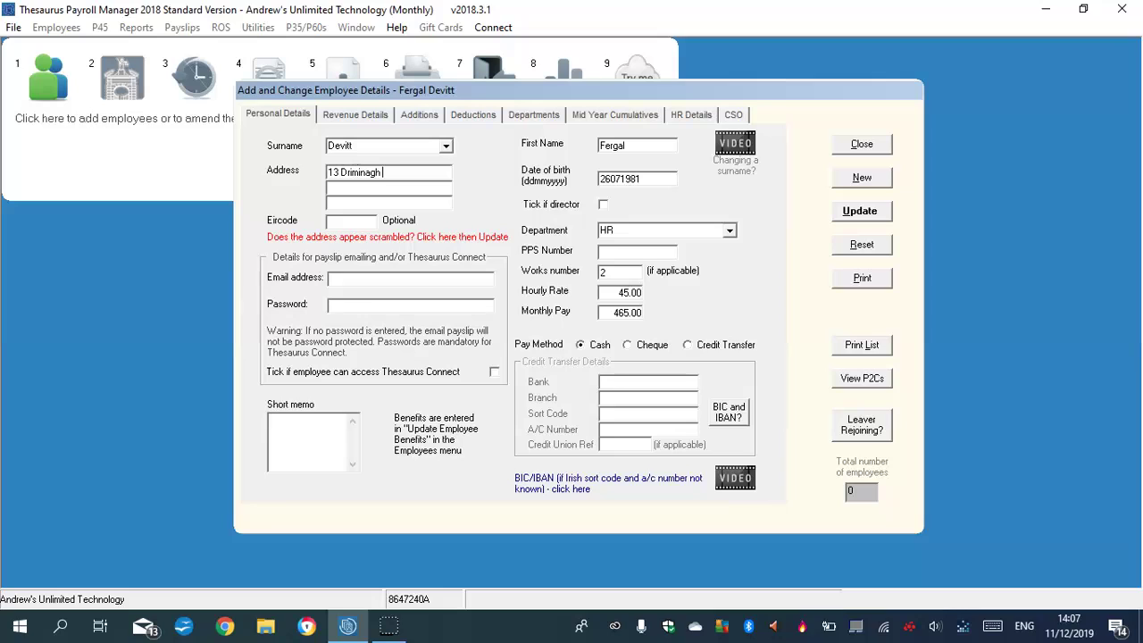
pyautogui.press('capslock')
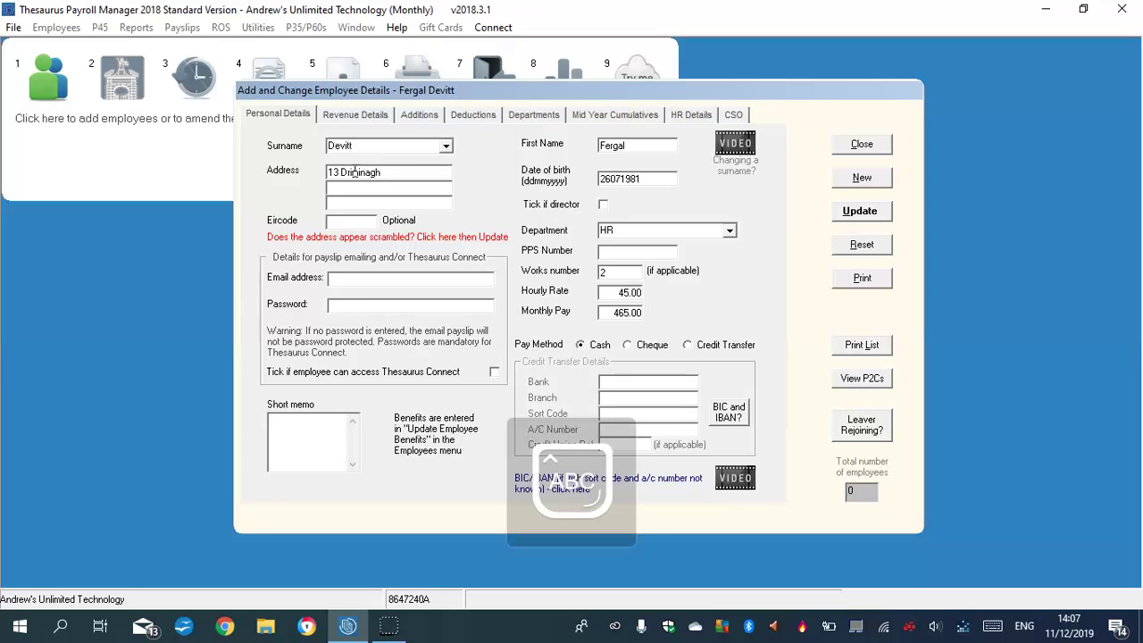
pyautogui.press('capslock')
pyautogui.click(350, 191)
pyautogui.press('capslock')
pyautogui.write('C')
pyautogui.press('capslock')
pyautogui.write('rumlin,')
pyautogui.click(375, 202)
pyautogui.press('capslock')
pyautogui.write('D')
pyautogui.press('capslock')
pyautogui.write('ublin 12')
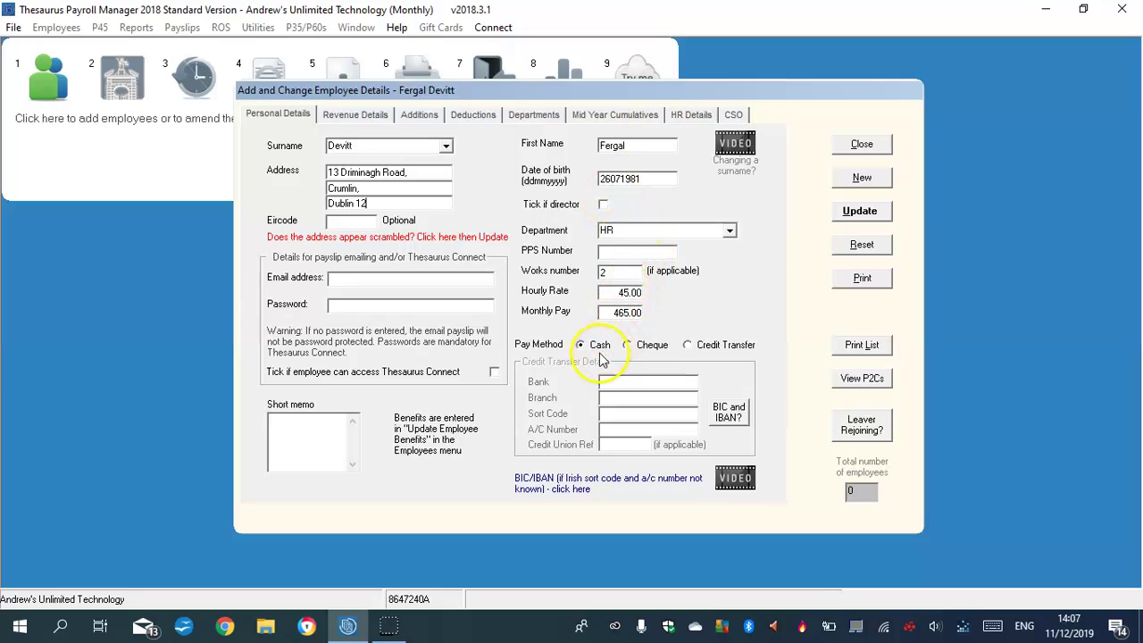
# Put the employee on emergency tax basis with 0 prior weeks, then begin a taxable addition.
pyautogui.click(350, 116)
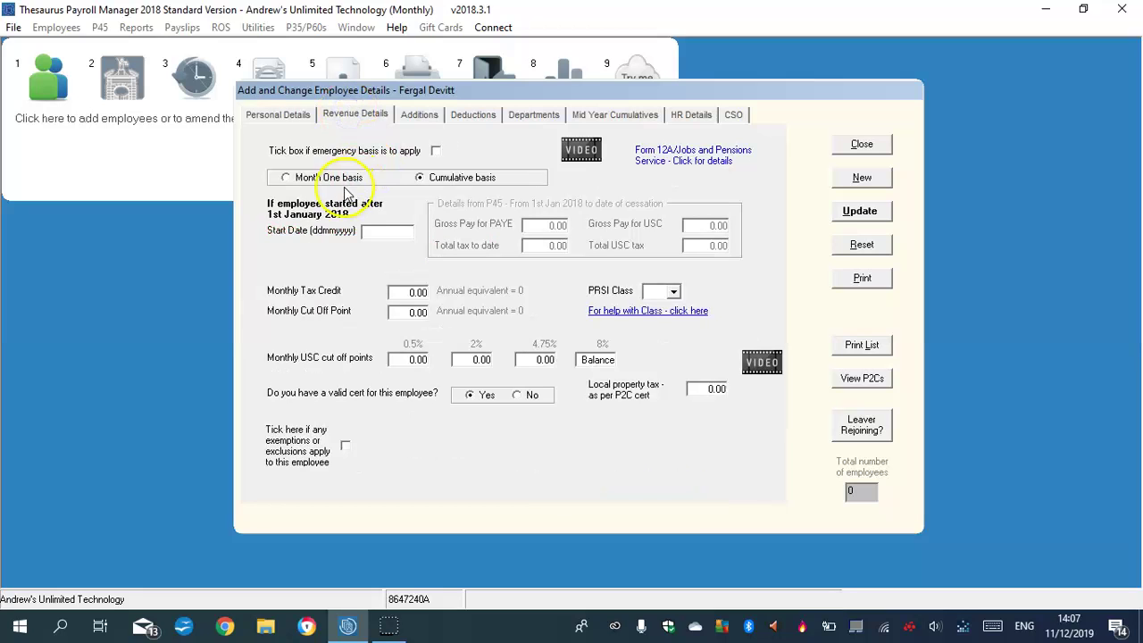
pyautogui.click(373, 229)
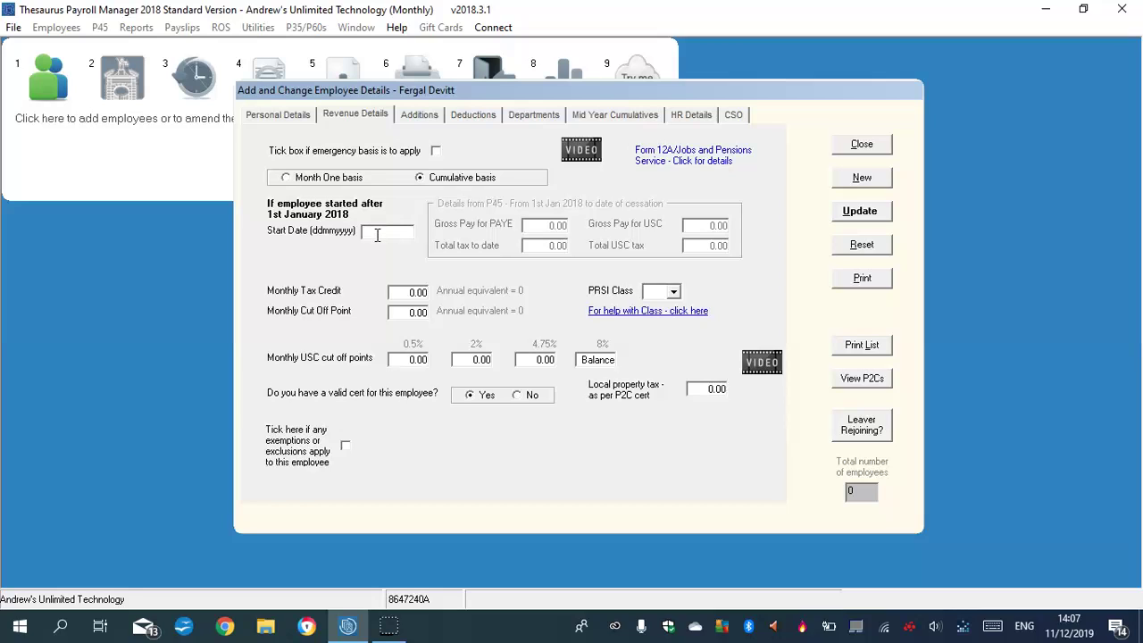
pyautogui.click(419, 295)
pyautogui.click(436, 151)
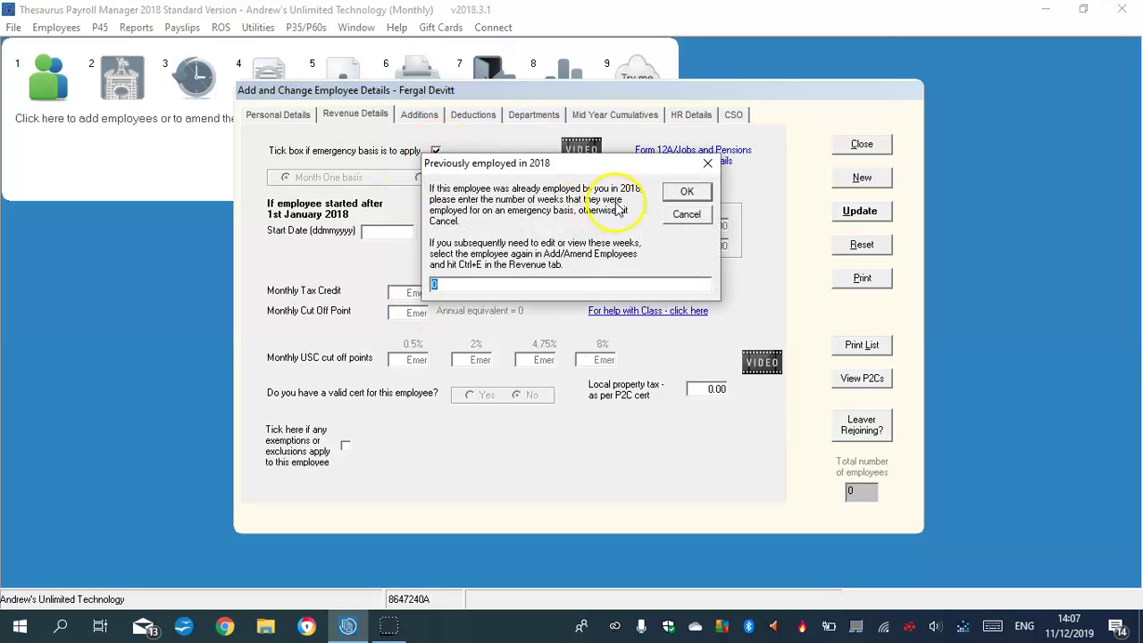
pyautogui.click(687, 191)
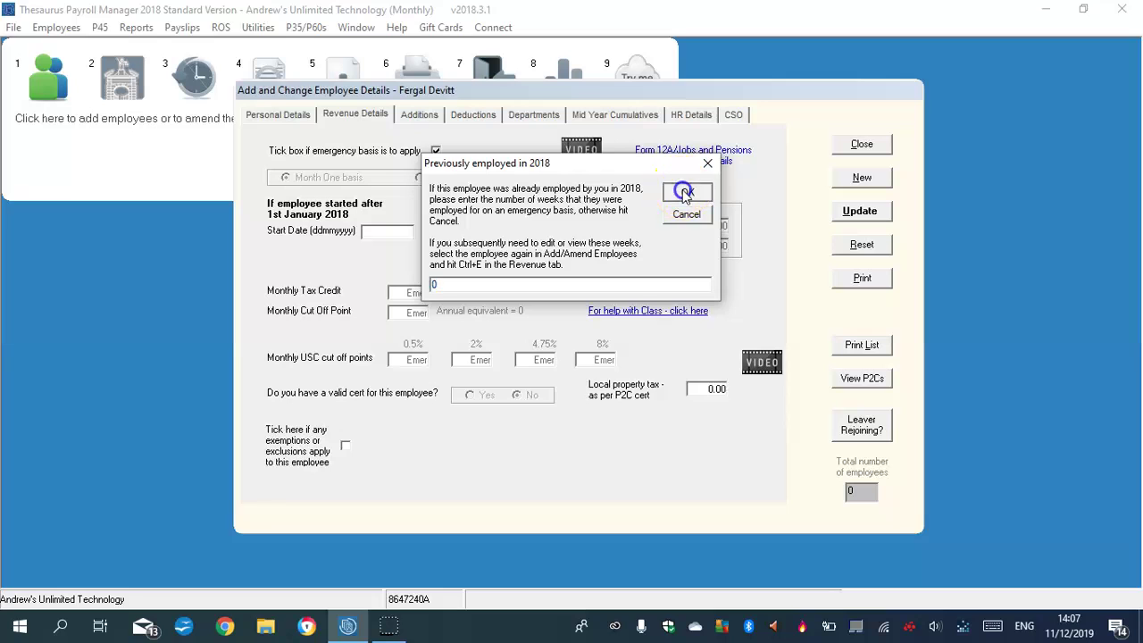
pyautogui.click(692, 425)
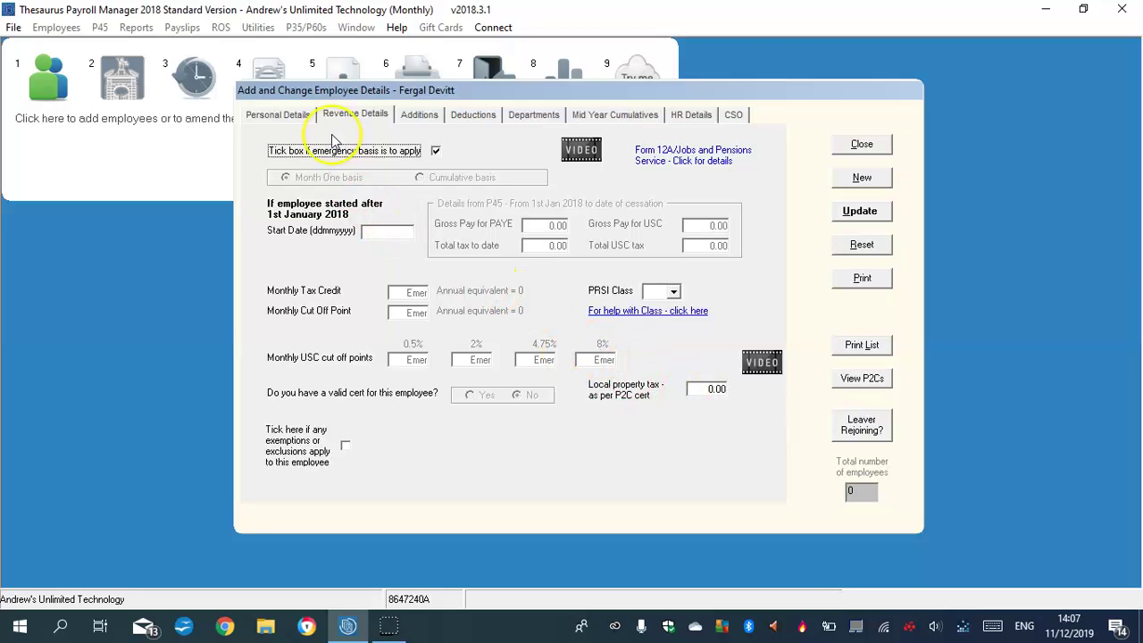
pyautogui.click(416, 114)
pyautogui.click(448, 201)
# Record taxable additions VHI 260.00 and Insurance 345.00.
pyautogui.press('capslock')
pyautogui.write('VHI')
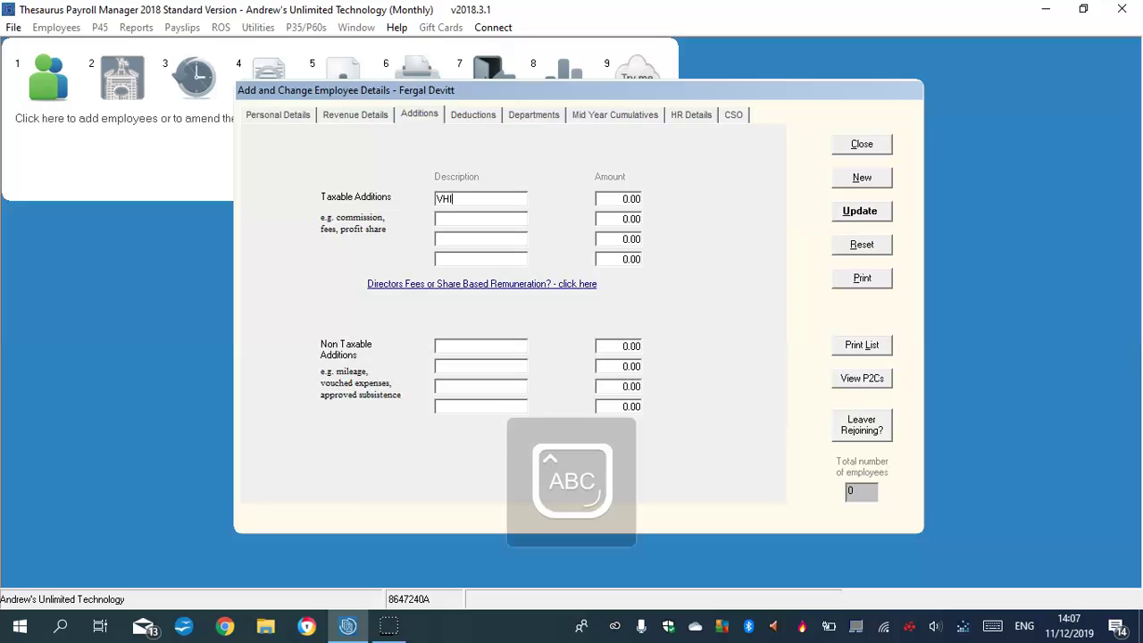
pyautogui.click(626, 200)
pyautogui.write('26')
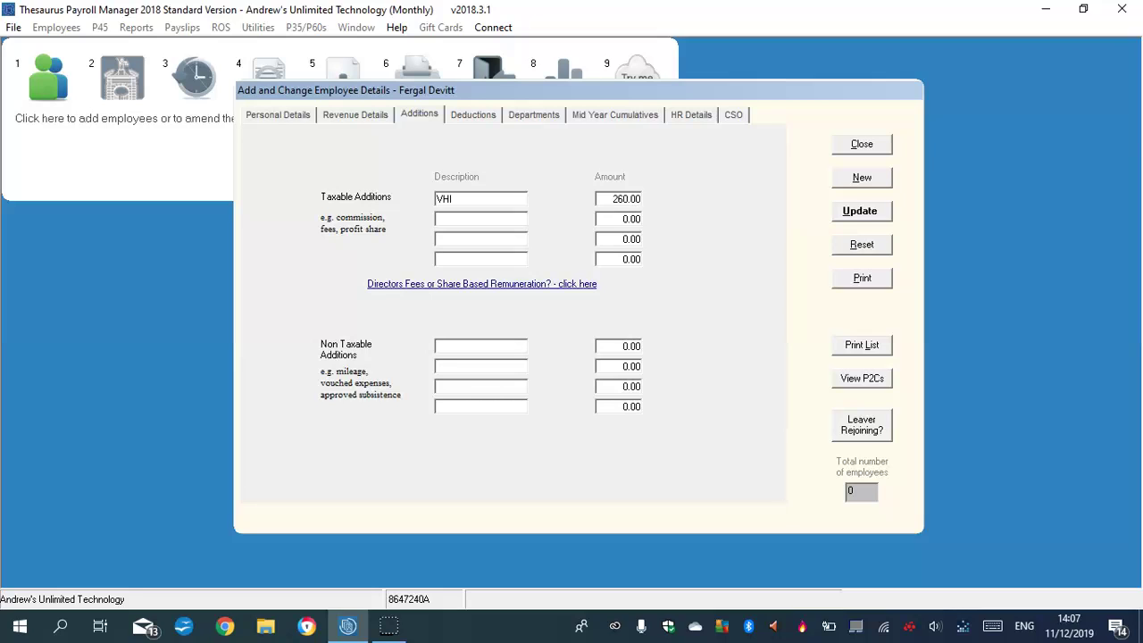
pyautogui.click(457, 220)
pyautogui.press('capslock')
pyautogui.press('capslock')
pyautogui.write('urance')
pyautogui.click(632, 221)
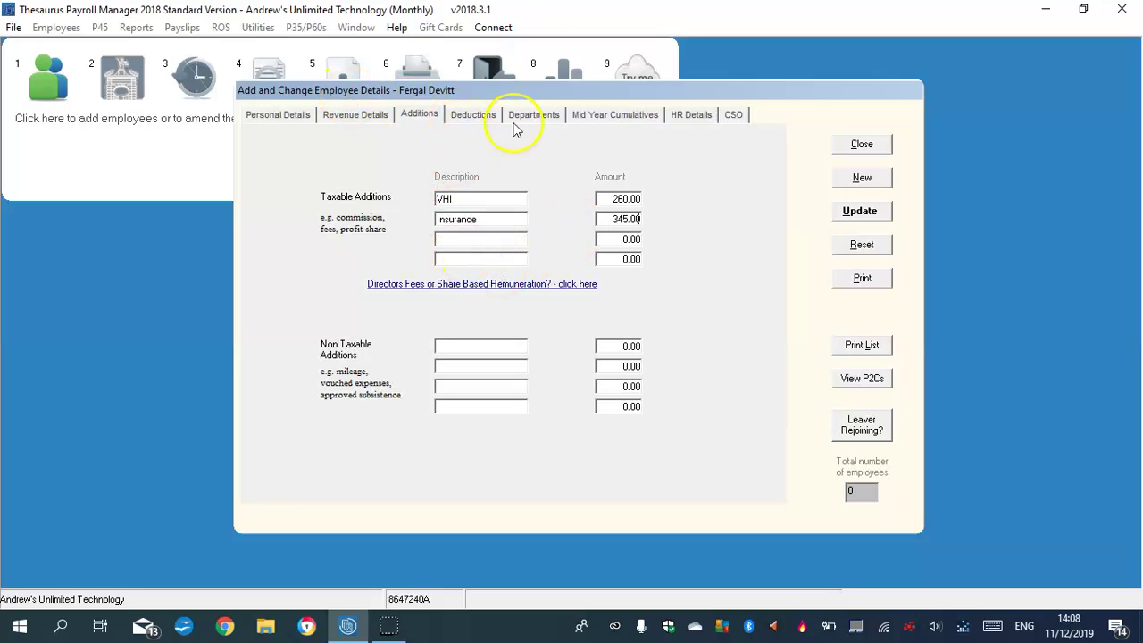
pyautogui.click(475, 114)
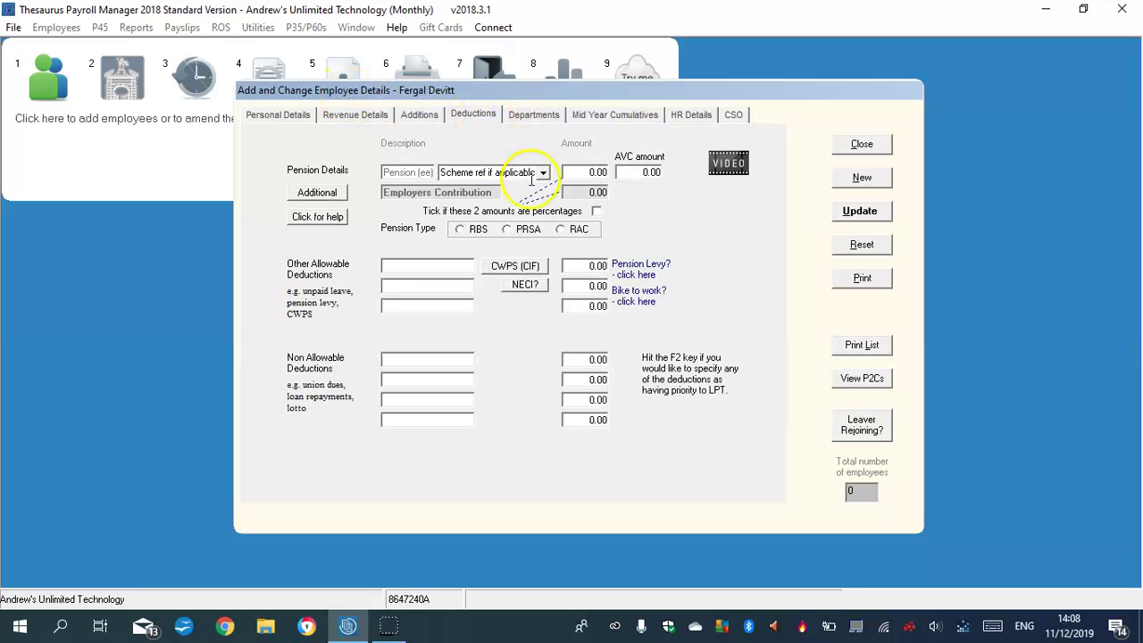
# Set an RAC pension at 3% for the employee.
pyautogui.click(562, 231)
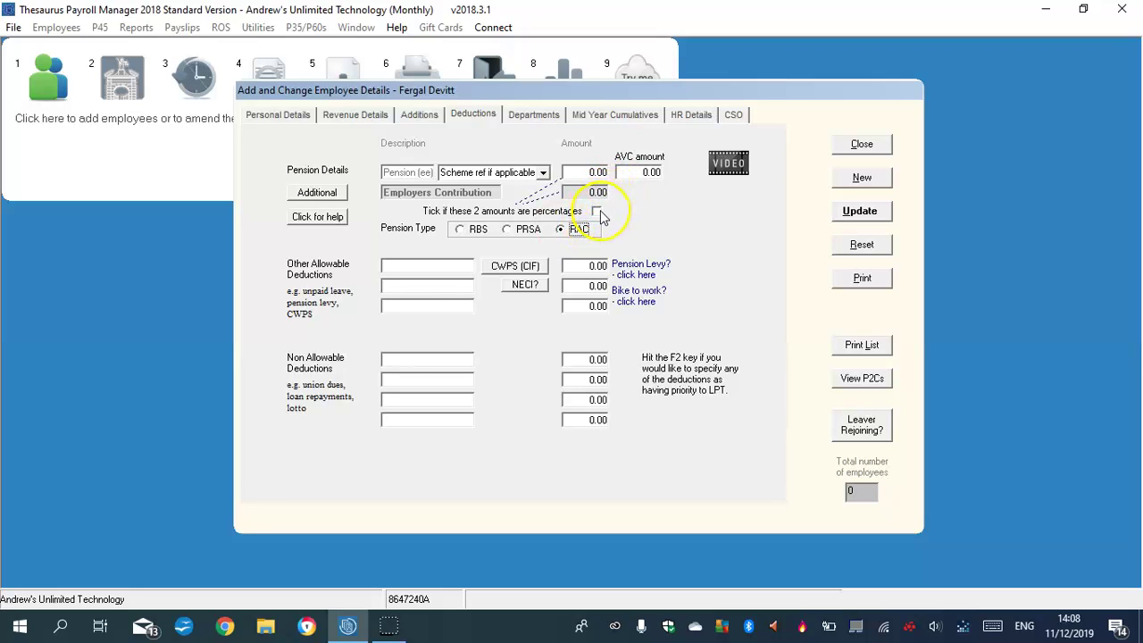
pyautogui.click(597, 211)
pyautogui.click(652, 172)
pyautogui.click(593, 172)
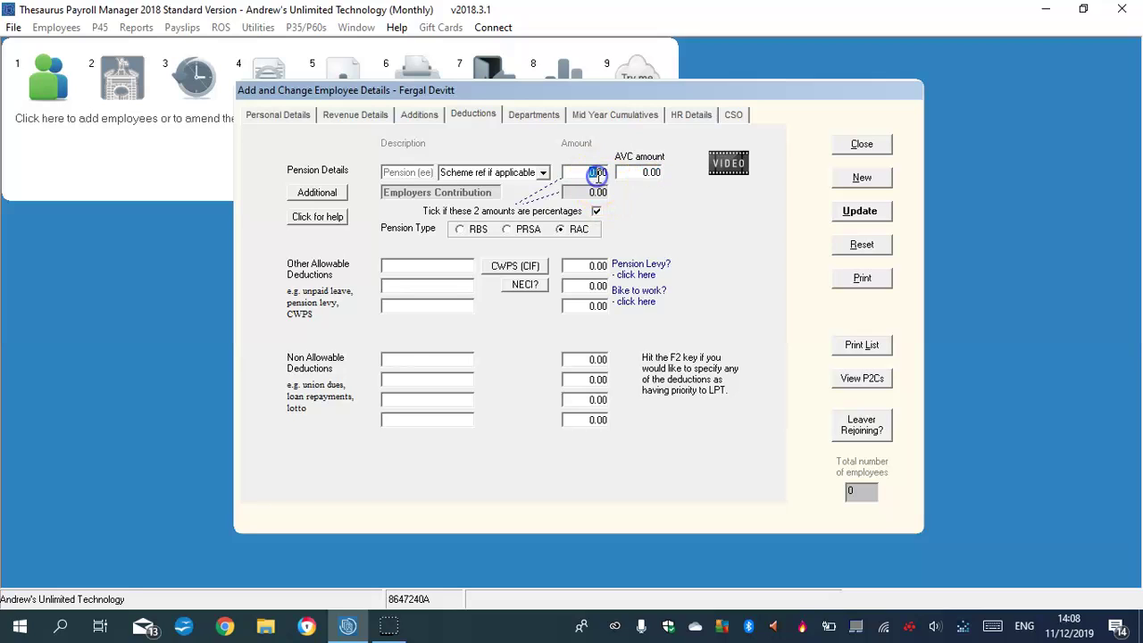
pyautogui.click(577, 172)
pyautogui.write('3')
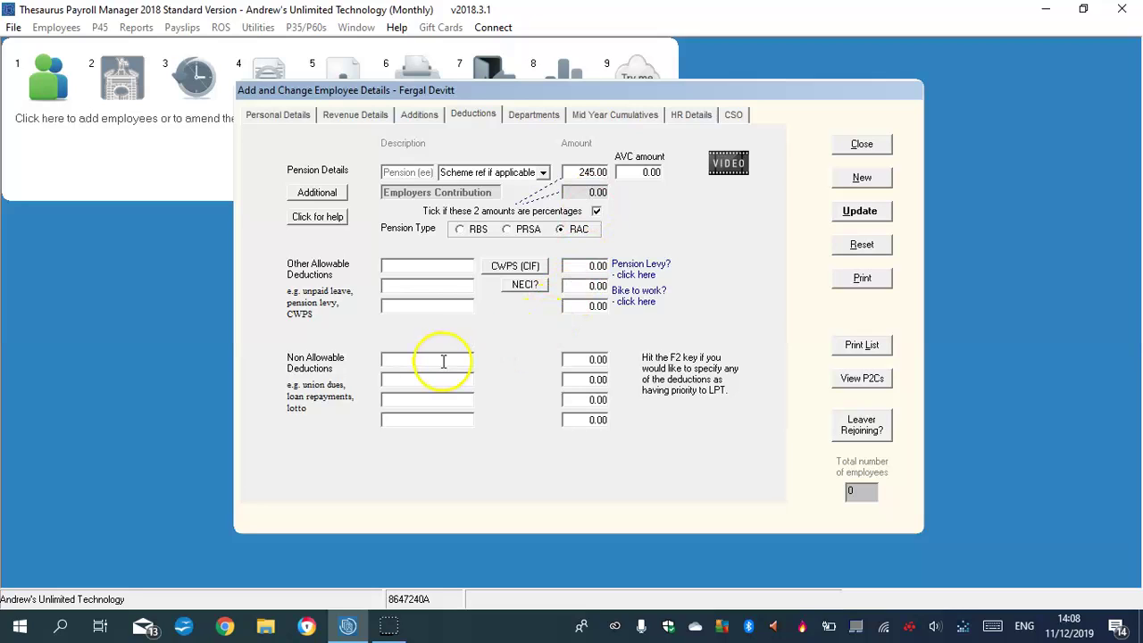
pyautogui.click(400, 260)
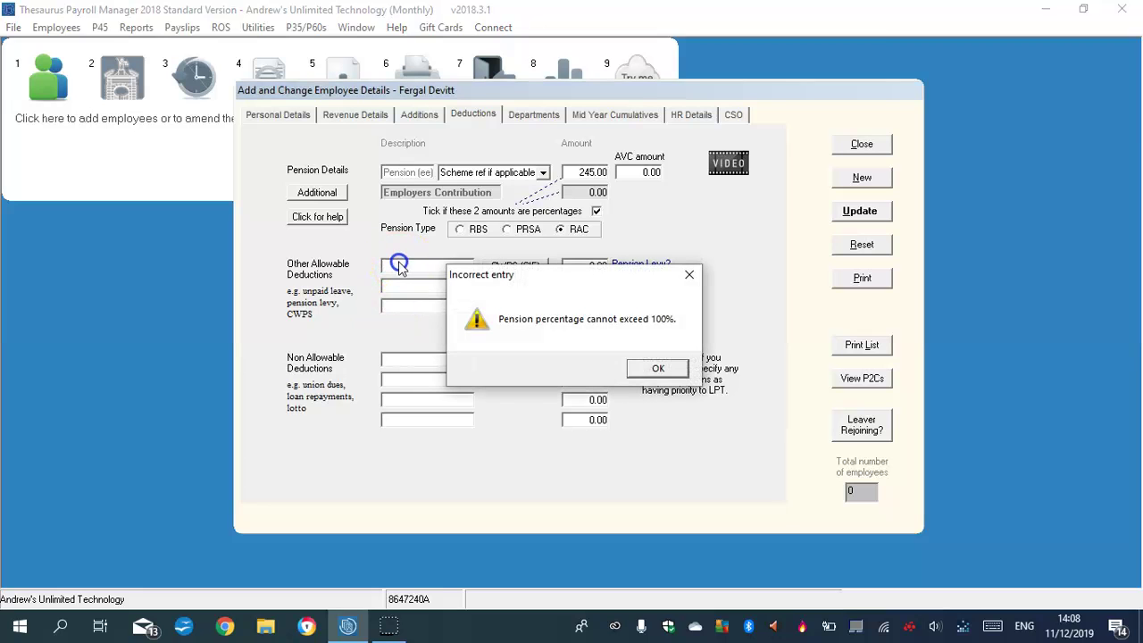
pyautogui.click(656, 367)
pyautogui.click(594, 172)
pyautogui.write('3')
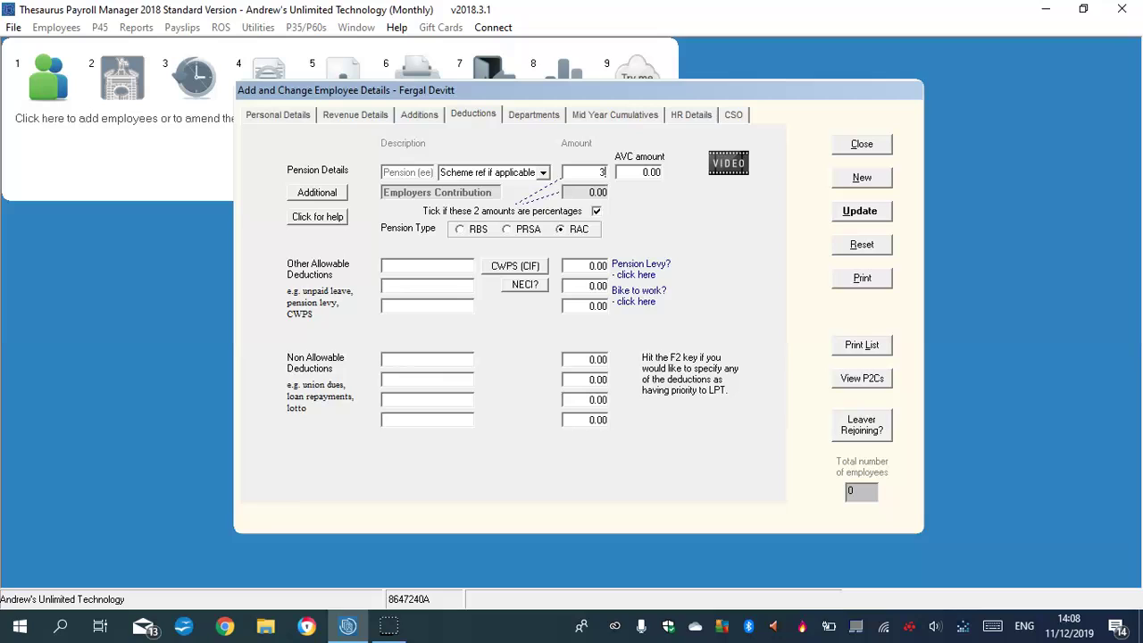
# Add VHI and Insurance as other allowable deductions.
pyautogui.click(402, 261)
pyautogui.press('capslock')
pyautogui.write('V')
pyautogui.press('BackSpace')
pyautogui.write('VHI')
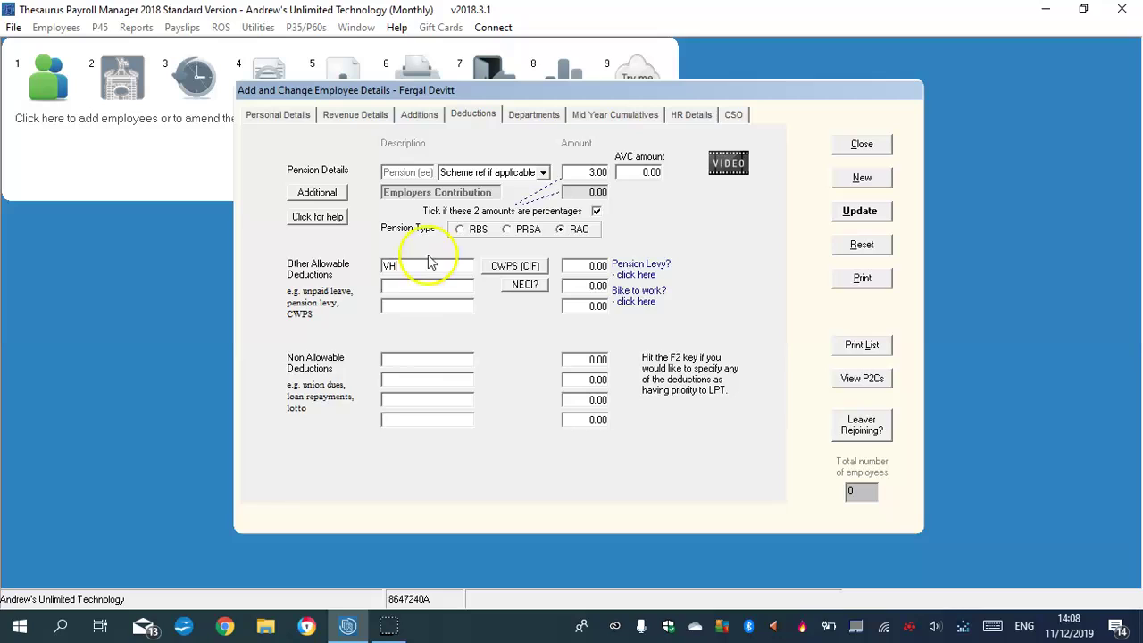
pyautogui.click(408, 284)
pyautogui.press('capslock')
pyautogui.write('Insu')
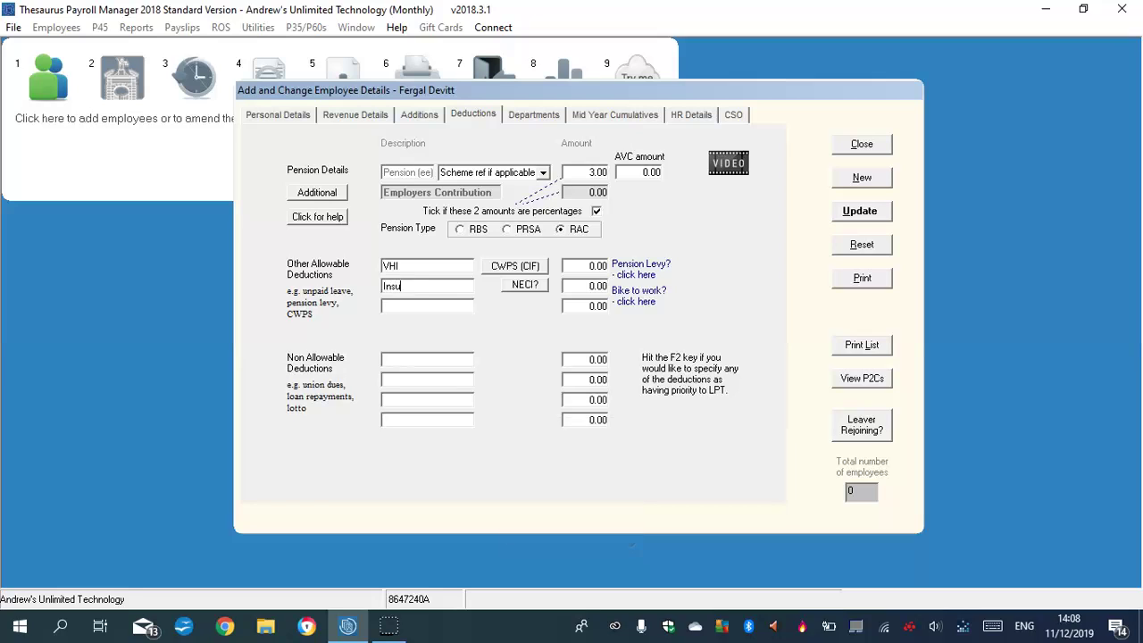
pyautogui.write('rance')
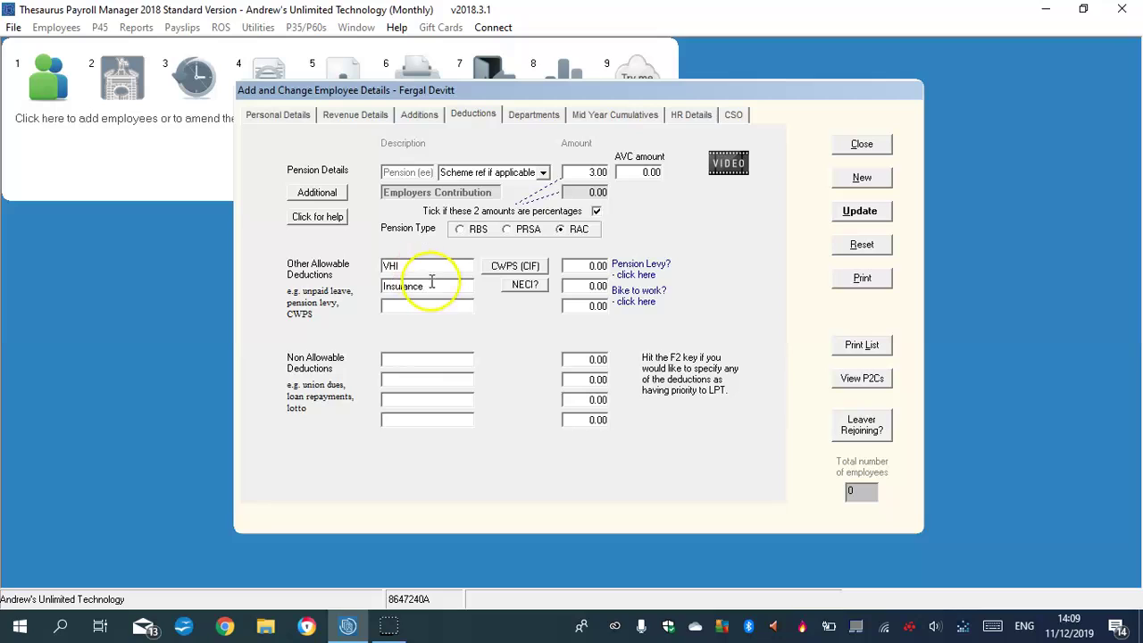
pyautogui.click(600, 261)
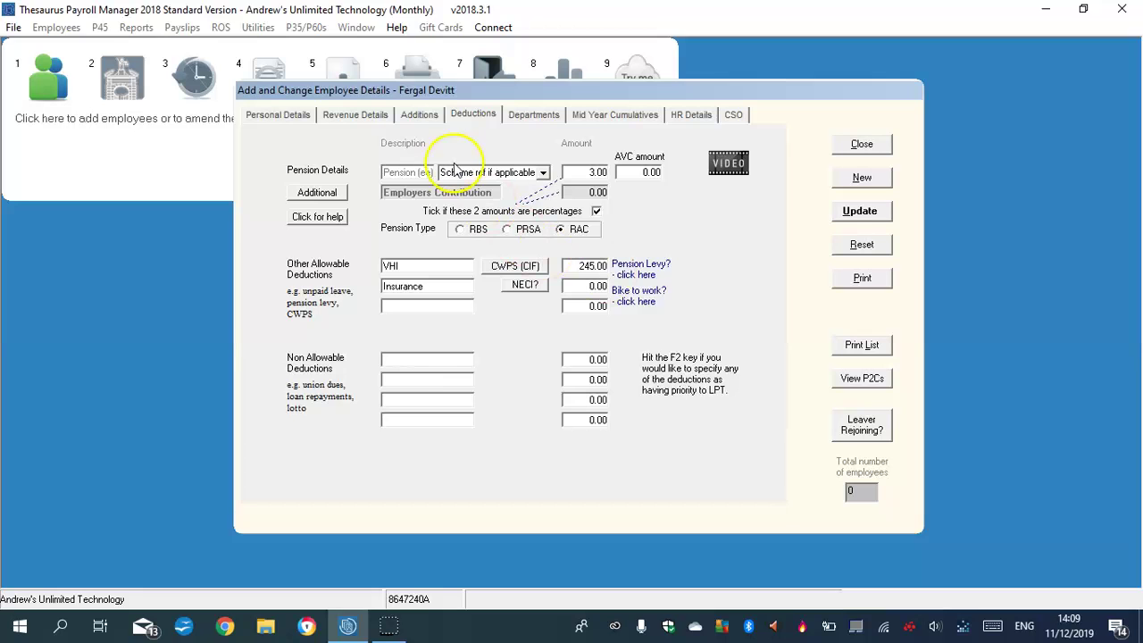
# Enter 260.00 for VHI and 345.00 for Insurance under Other Allowable Deductions, then view the Departments list.
pyautogui.click(362, 115)
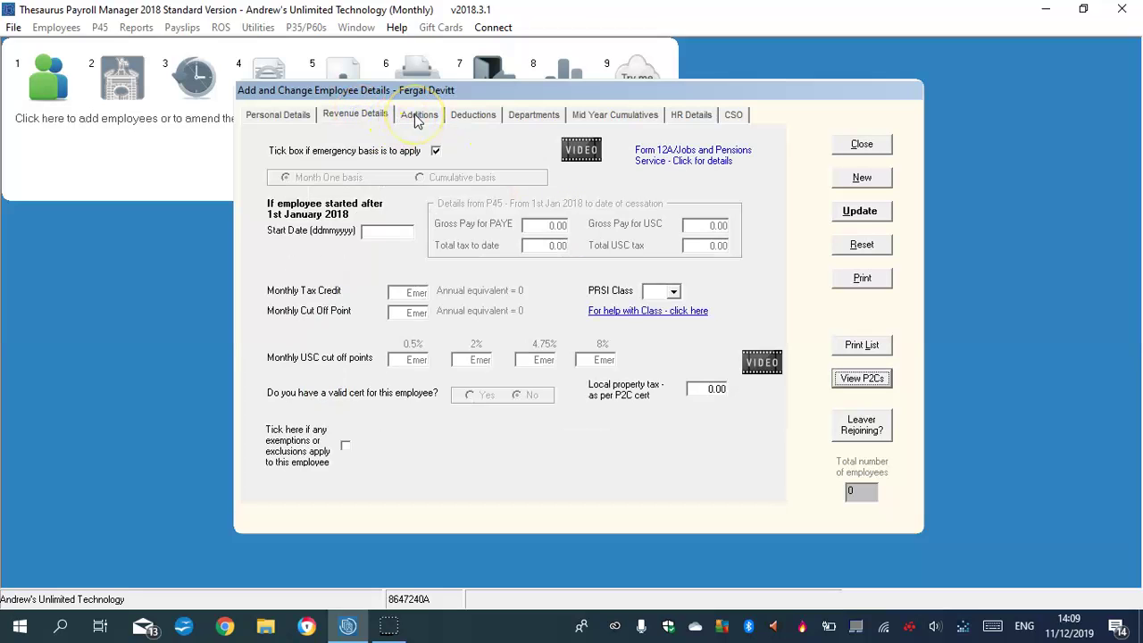
pyautogui.click(417, 116)
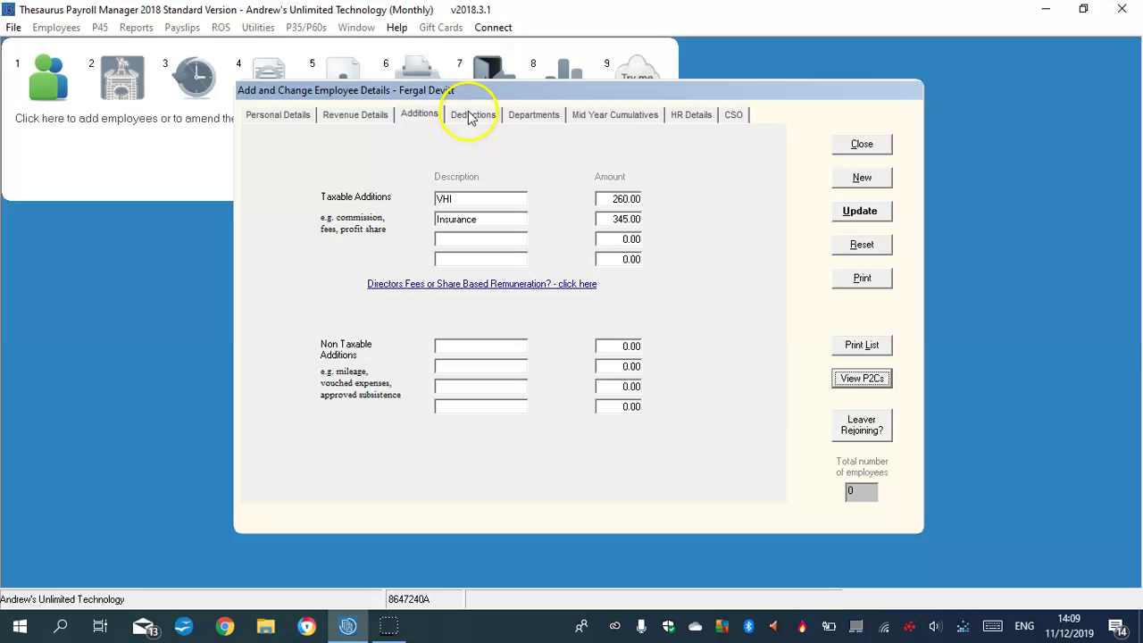
pyautogui.click(470, 116)
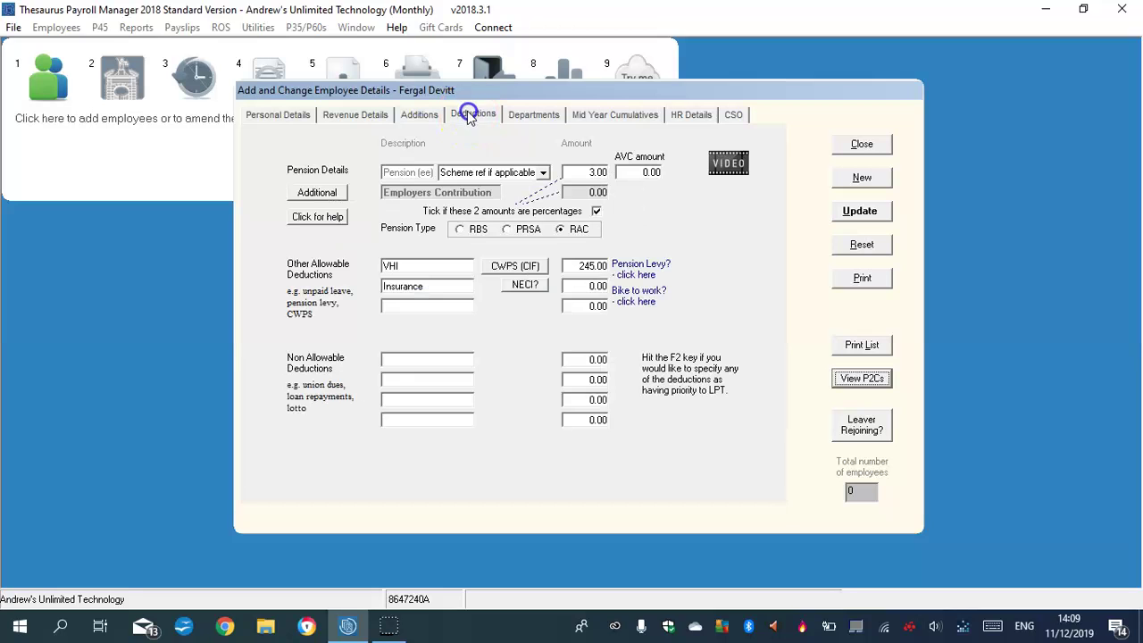
pyautogui.click(583, 268)
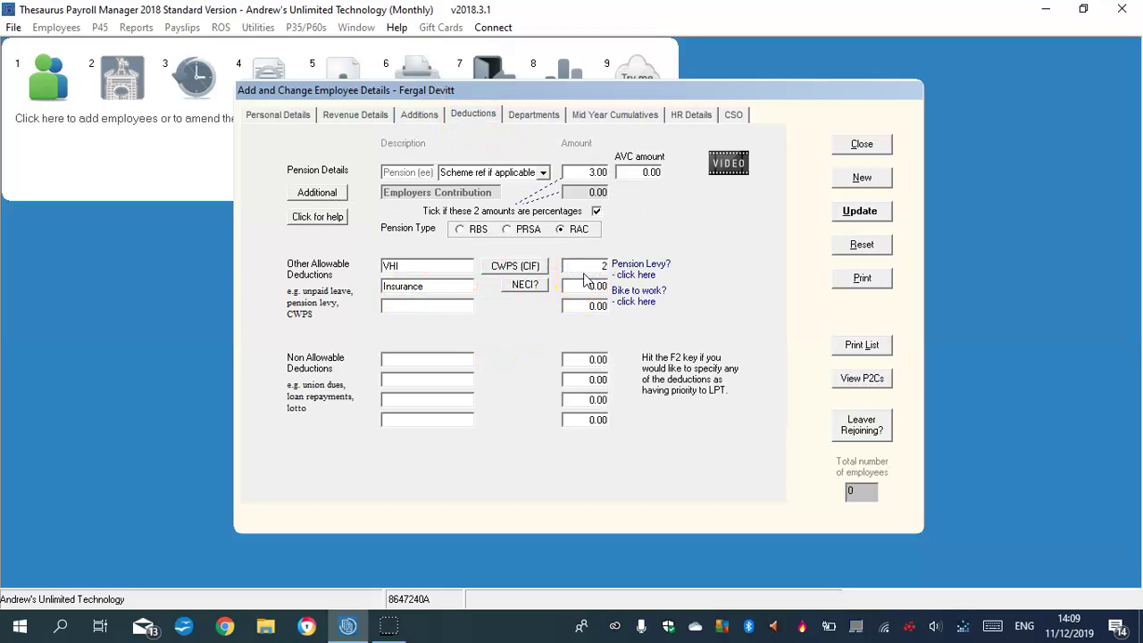
pyautogui.click(594, 284)
pyautogui.write('0')
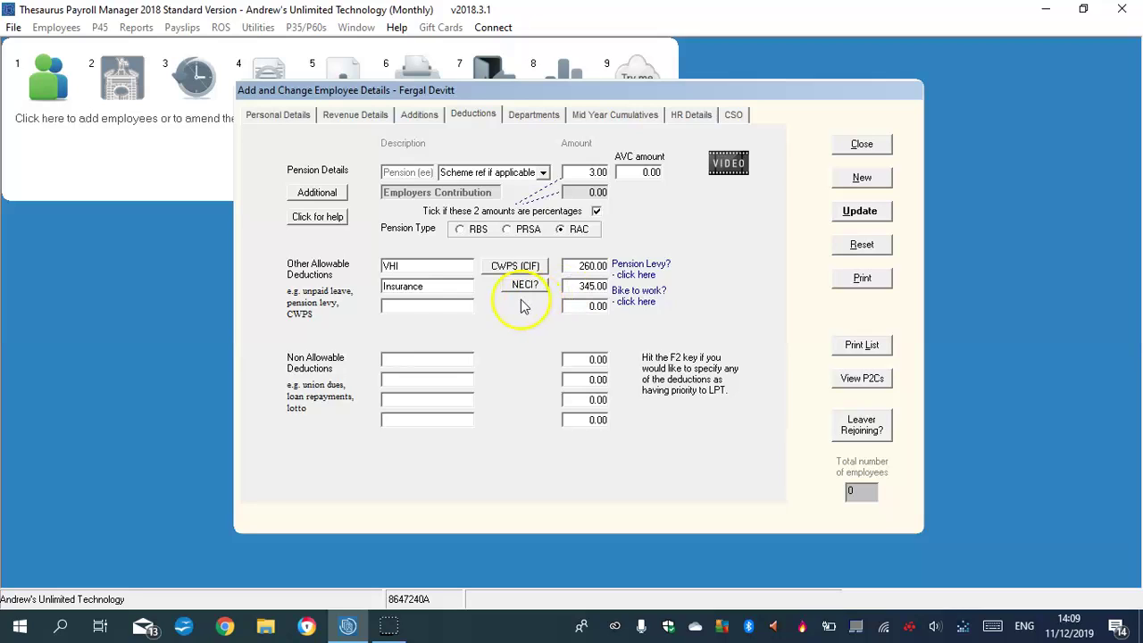
pyautogui.click(402, 359)
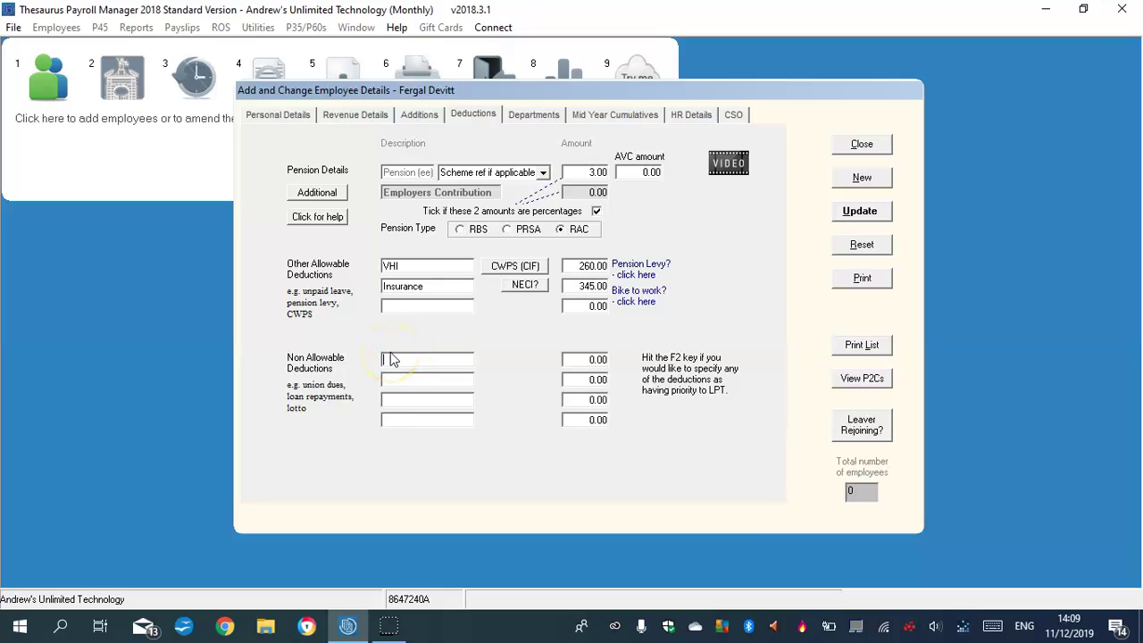
pyautogui.click(532, 114)
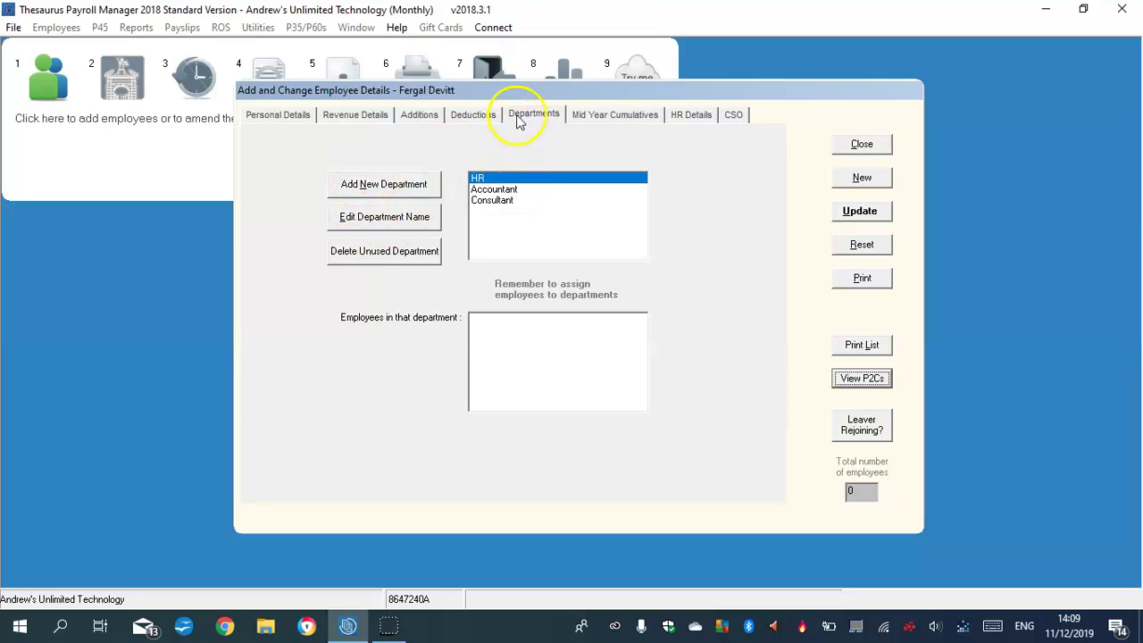
# After checking mid-year cumulatives, choose PRSI class A1 on Revenue Details and save the employee.
pyautogui.click(613, 113)
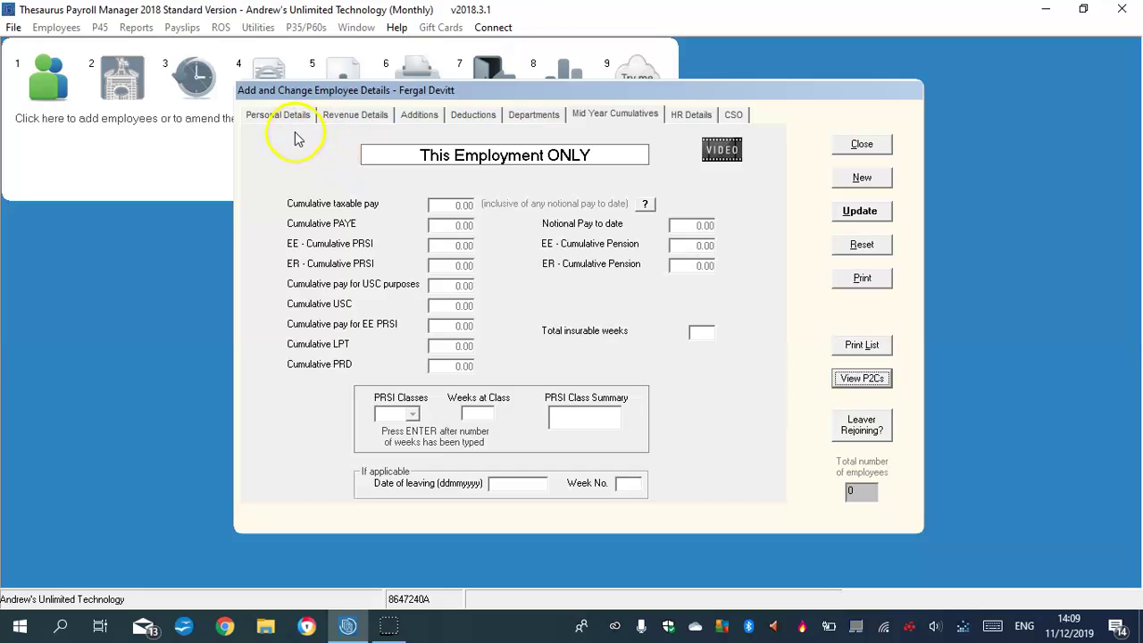
pyautogui.click(338, 115)
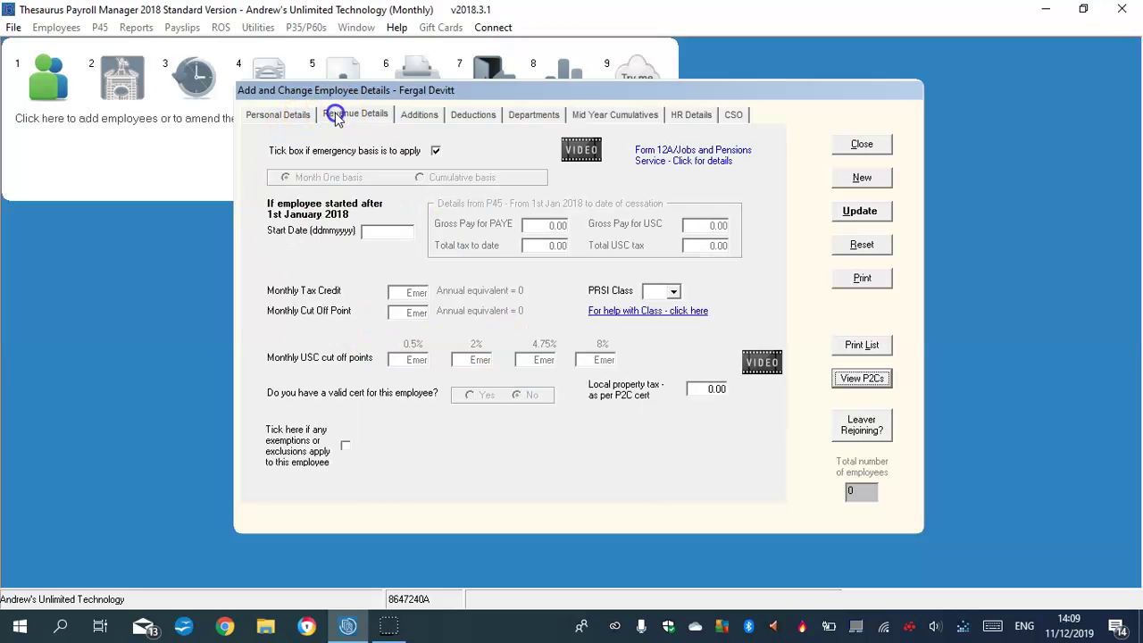
pyautogui.click(675, 291)
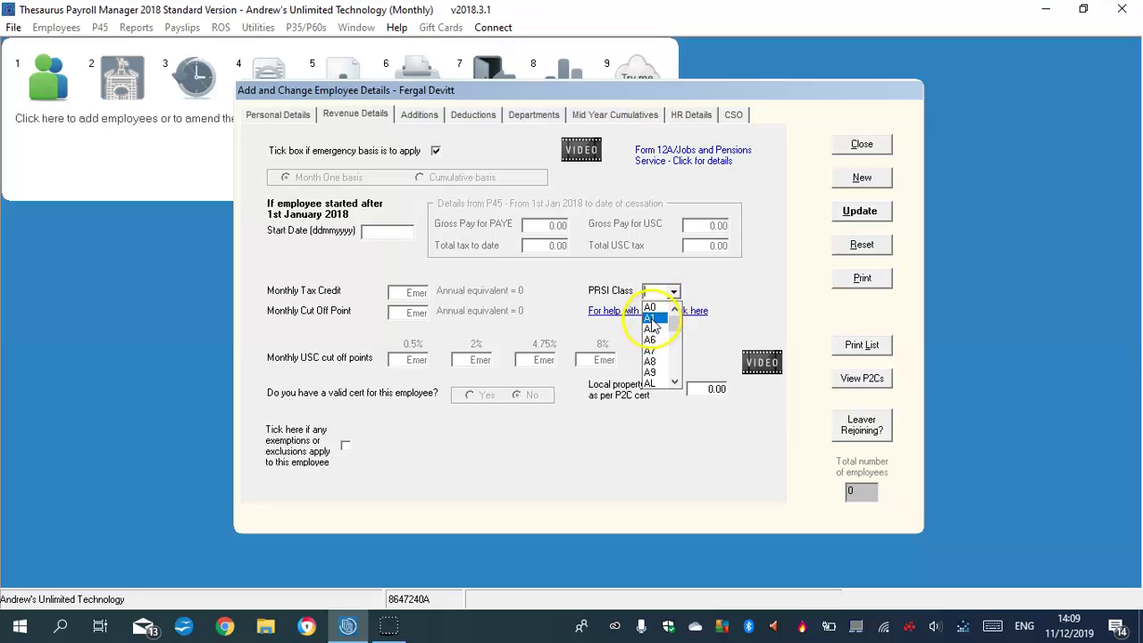
pyautogui.click(651, 319)
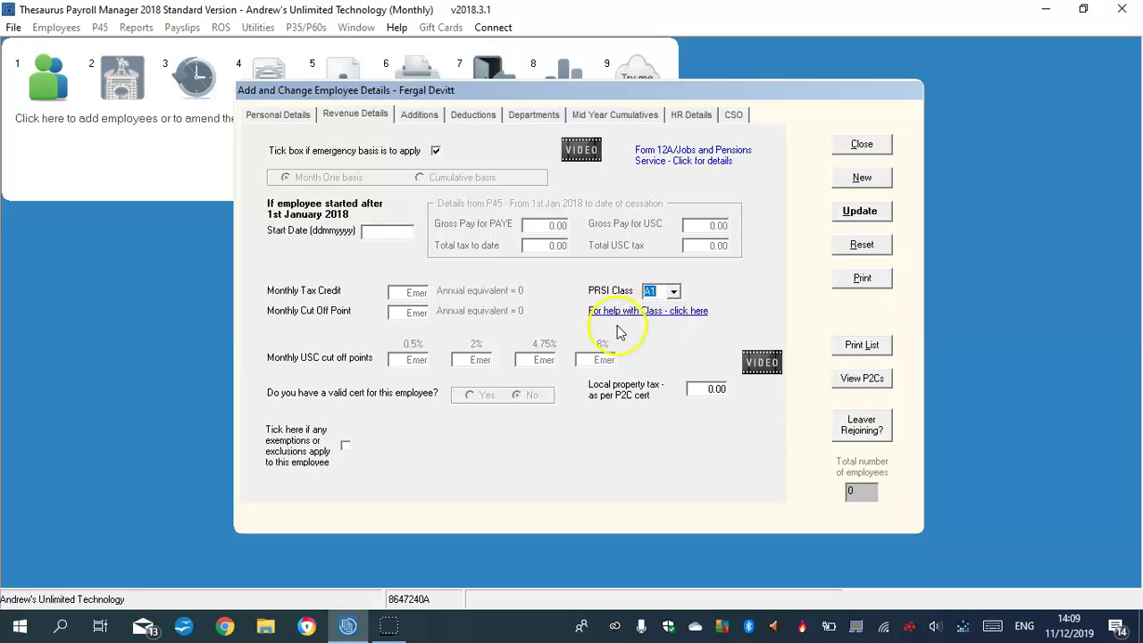
pyautogui.click(851, 216)
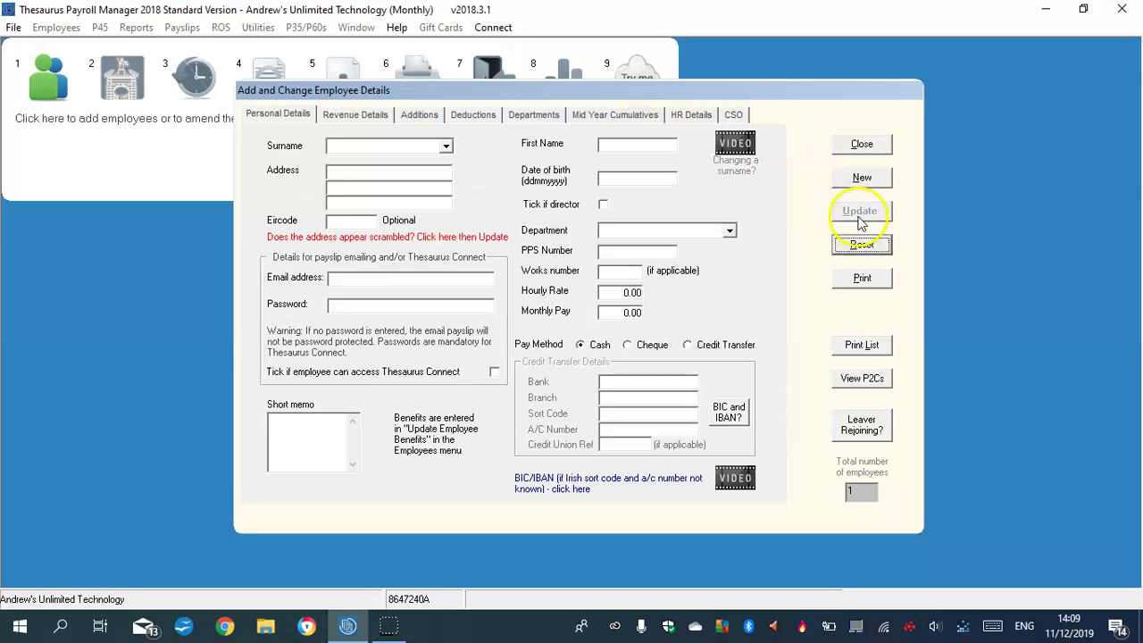
# Return to a blank Personal Details form, checking the existing surname list without choosing anyone.
pyautogui.click(362, 146)
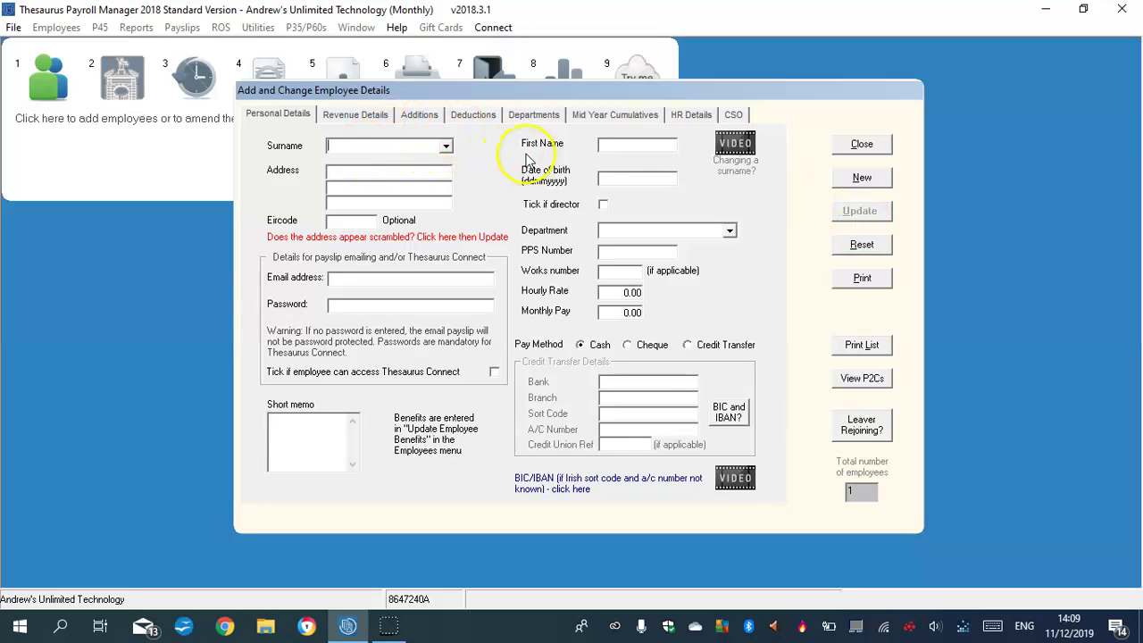
pyautogui.click(366, 116)
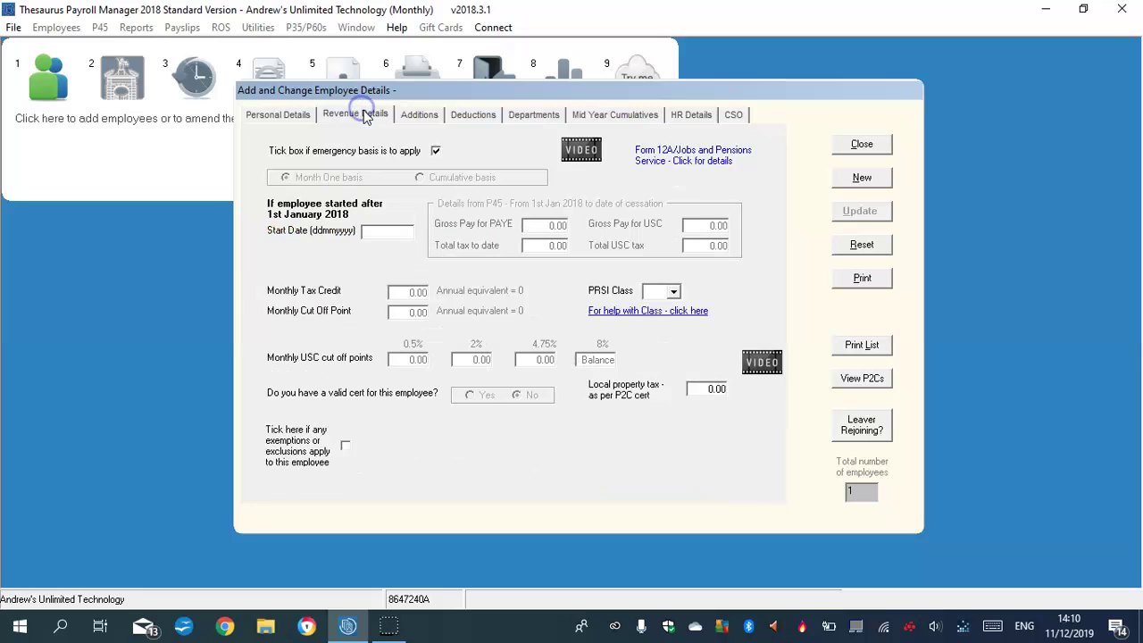
pyautogui.click(290, 120)
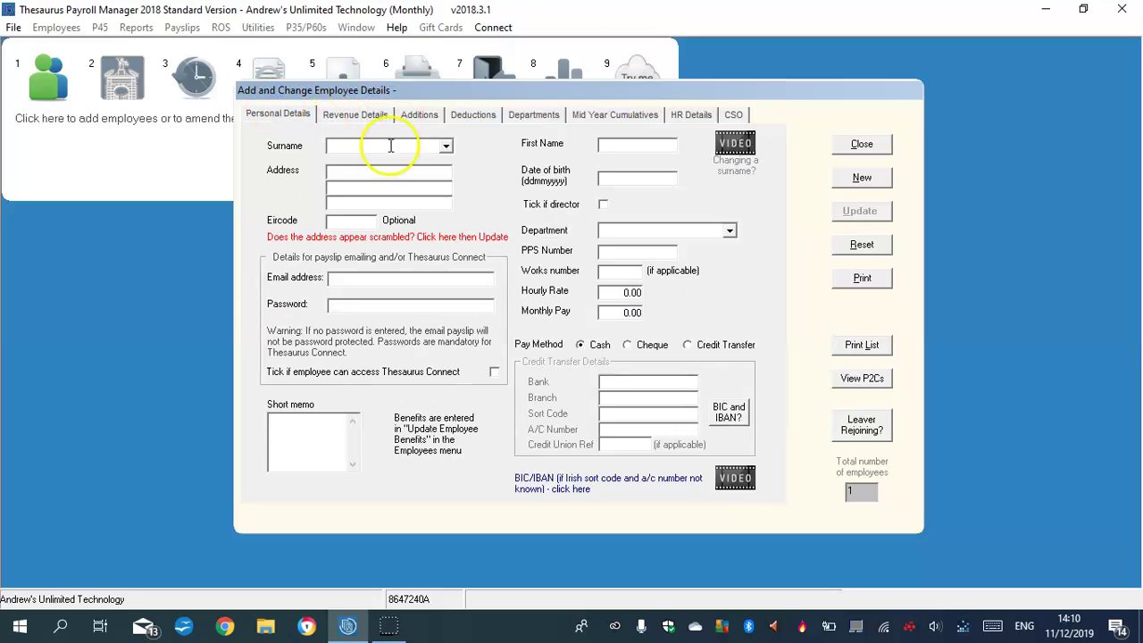
pyautogui.click(444, 148)
pyautogui.click(445, 148)
pyautogui.click(366, 171)
pyautogui.click(349, 144)
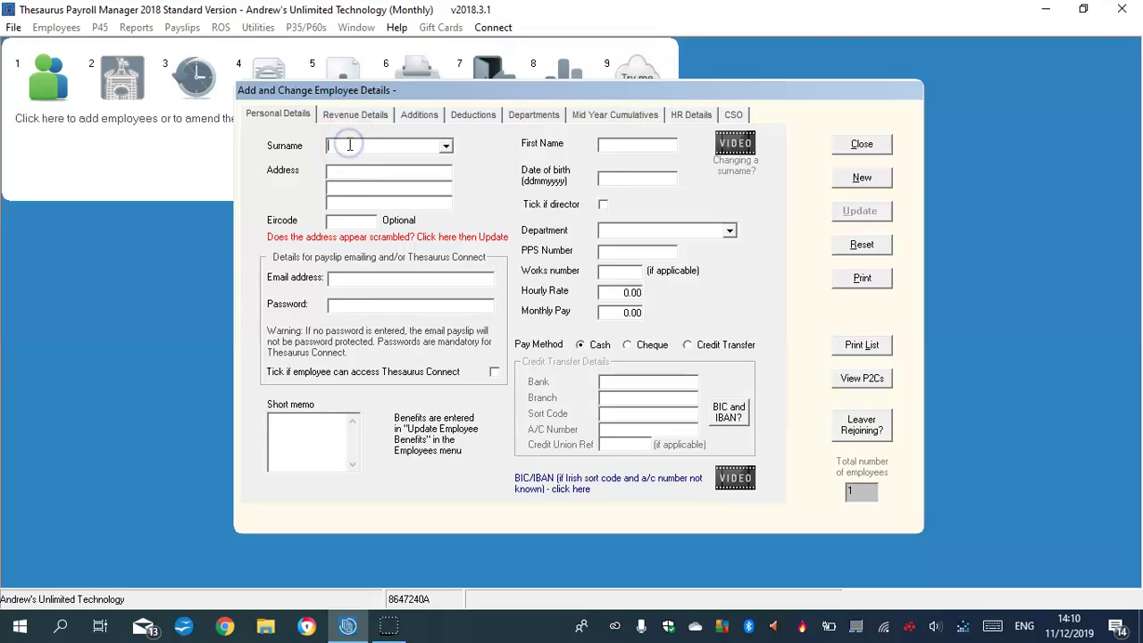
pyautogui.click(447, 143)
pyautogui.click(478, 150)
# Enter the second employee's surname, first name and two-line address.
pyautogui.click(632, 143)
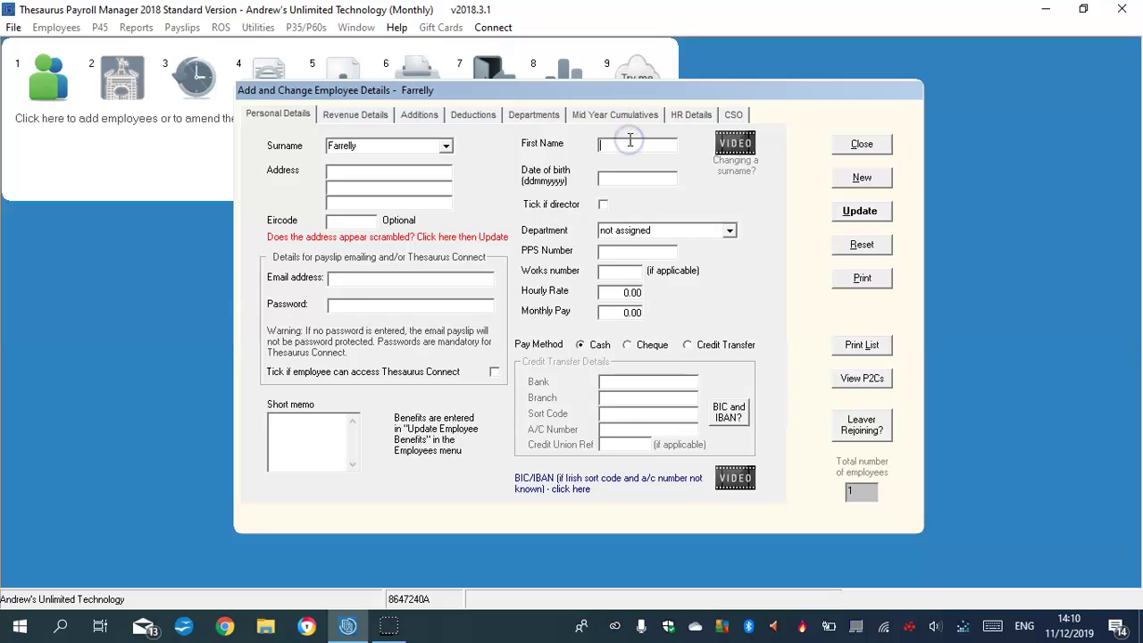
pyautogui.click(343, 170)
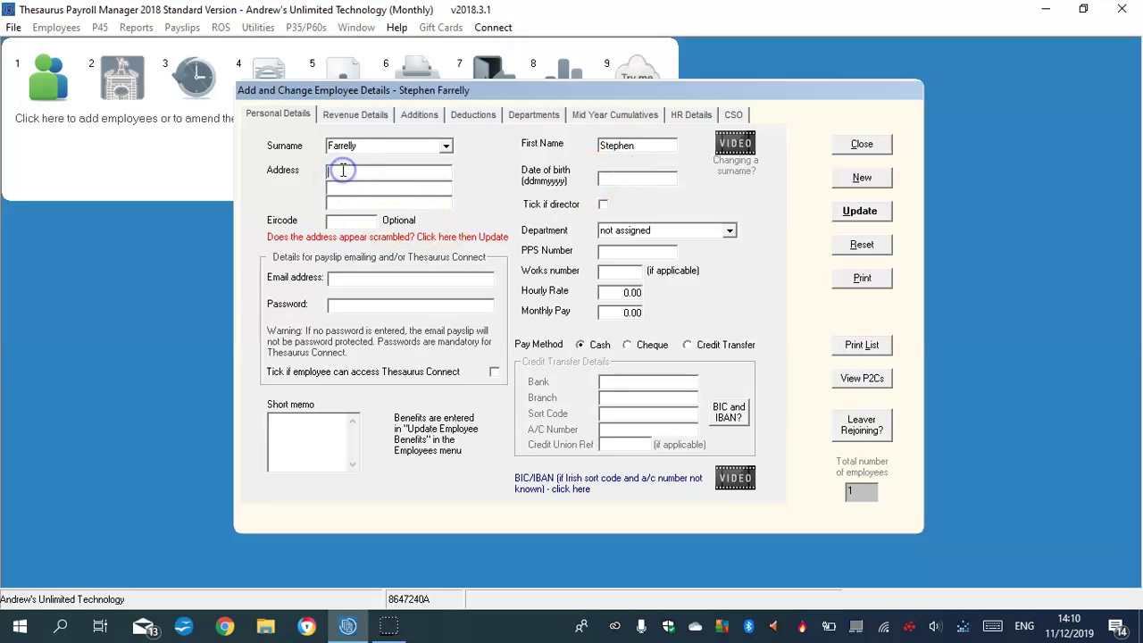
pyautogui.write('Ca')
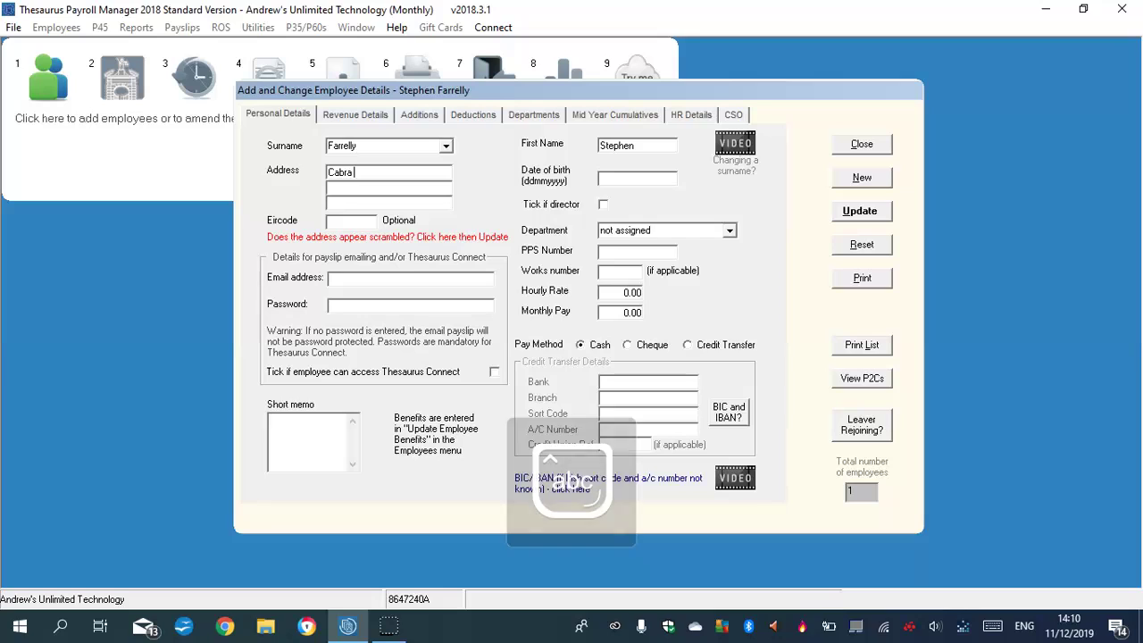
pyautogui.write('bra')
pyautogui.press('BackSpace')
pyautogui.press('BackSpace')
pyautogui.press('BackSpace')
pyautogui.press('BackSpace')
pyautogui.click(366, 176)
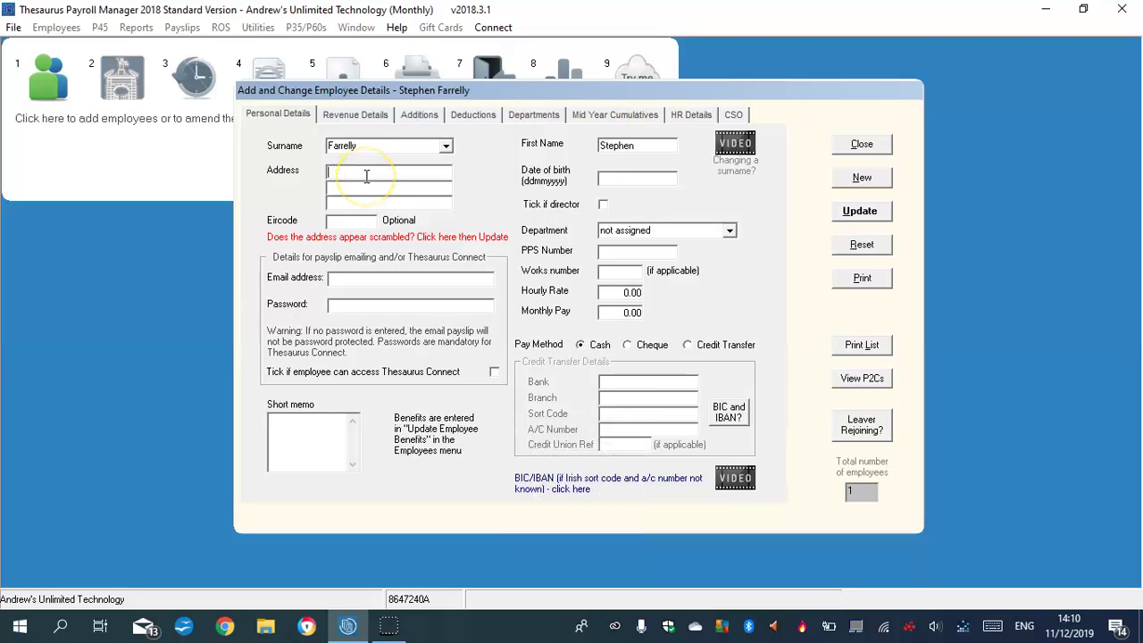
pyautogui.write('Ca')
pyautogui.click(366, 176)
pyautogui.write('bra Road')
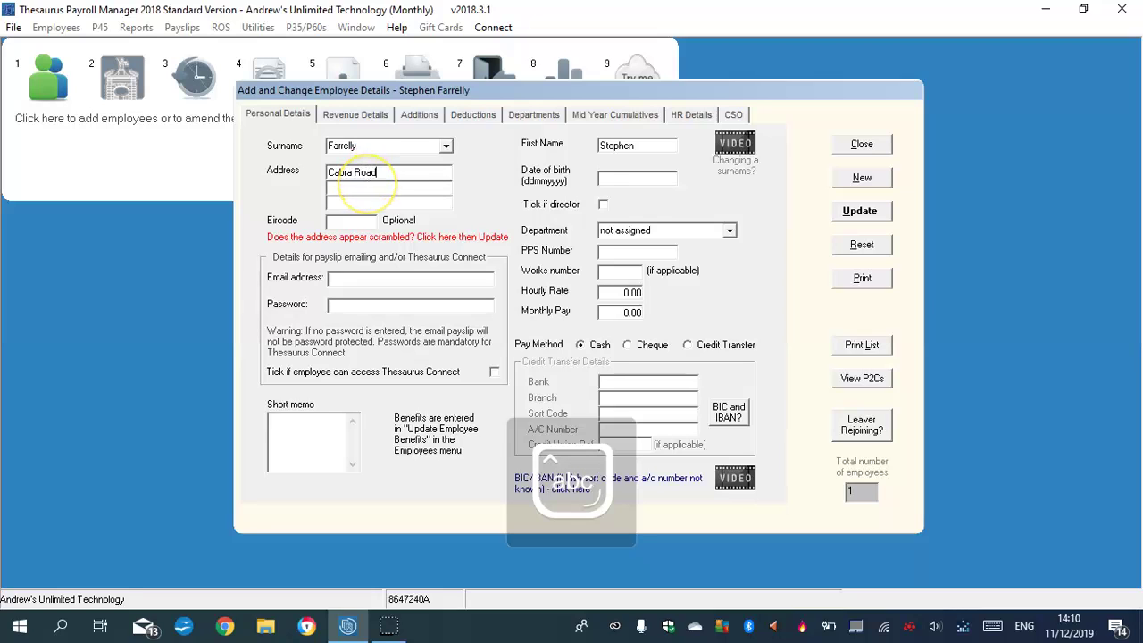
pyautogui.write(',')
pyautogui.click(360, 185)
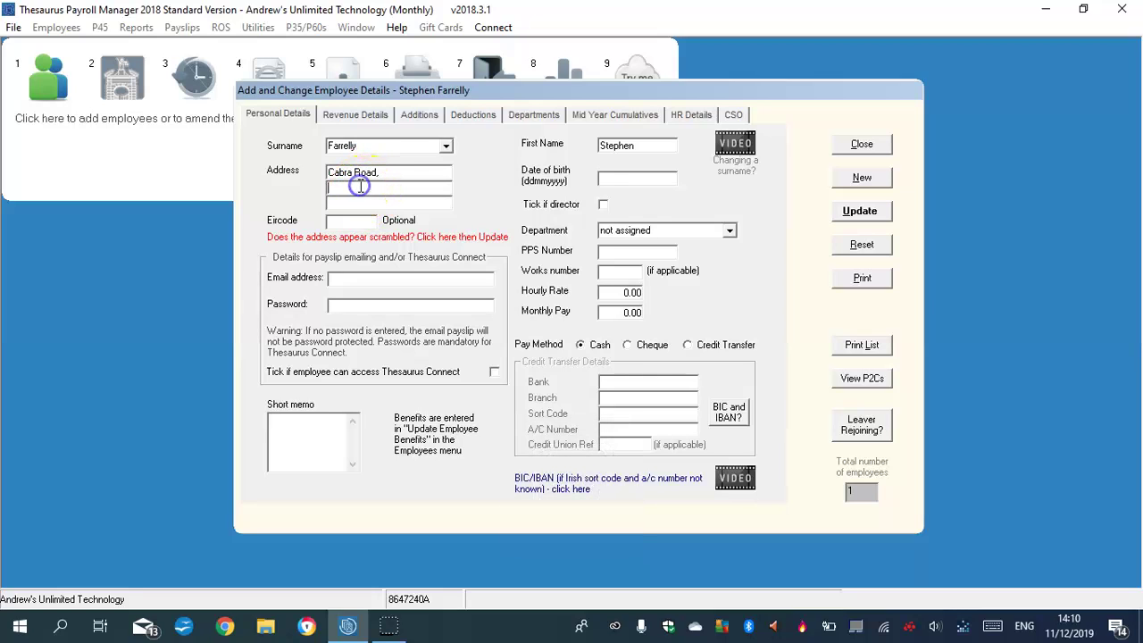
pyautogui.write('Dublin')
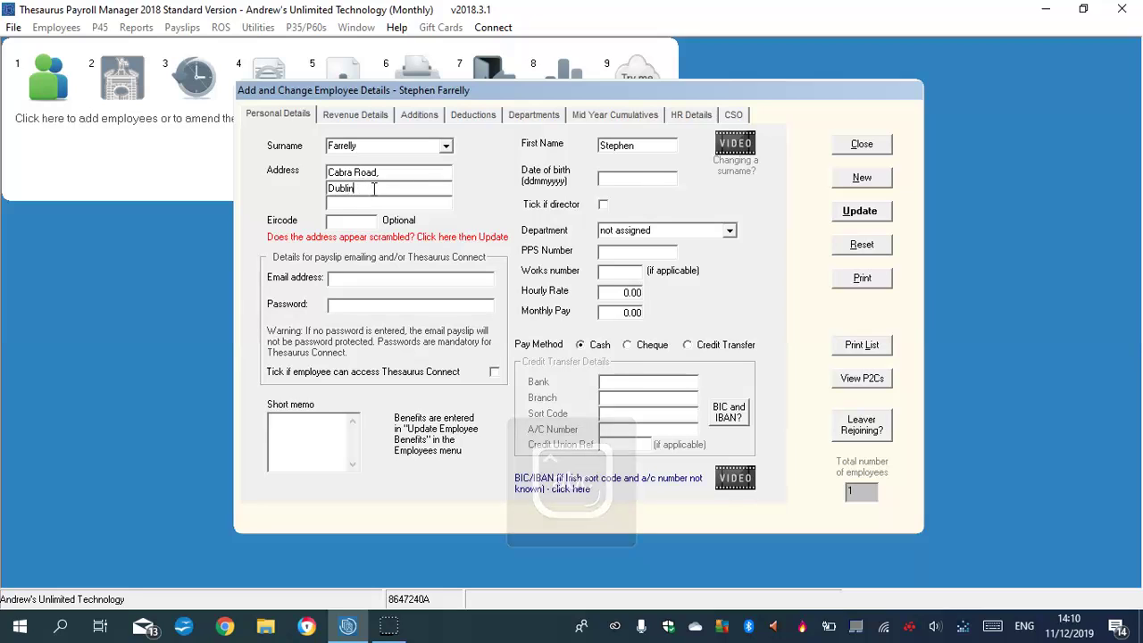
# Enter the employee's date of birth and assign the Accountant department.
pyautogui.click(630, 177)
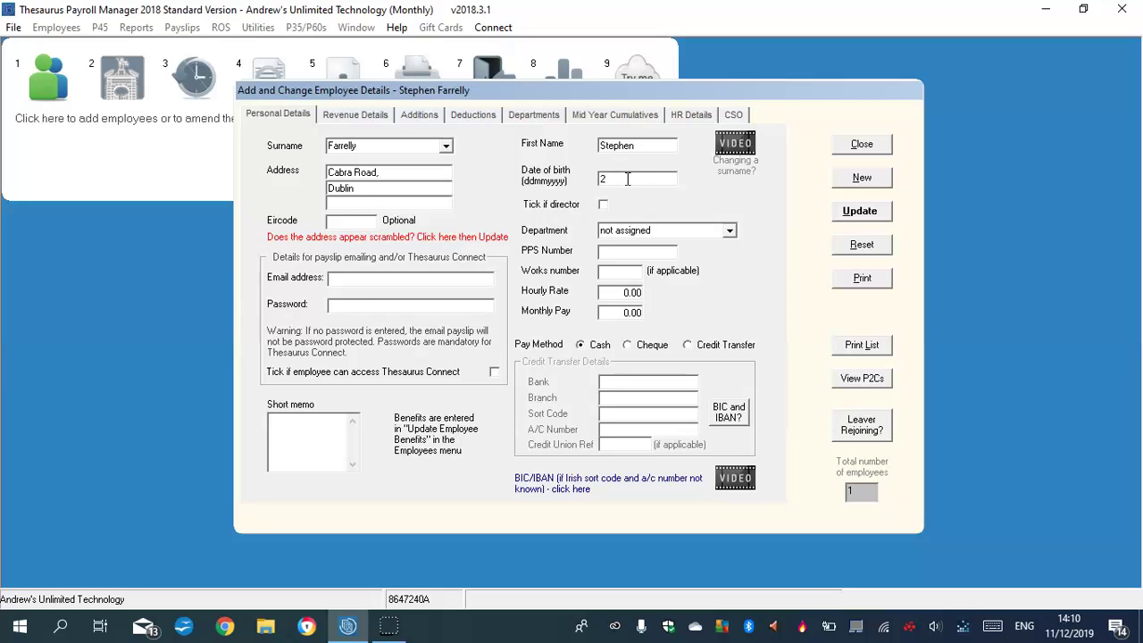
pyautogui.write('28011978')
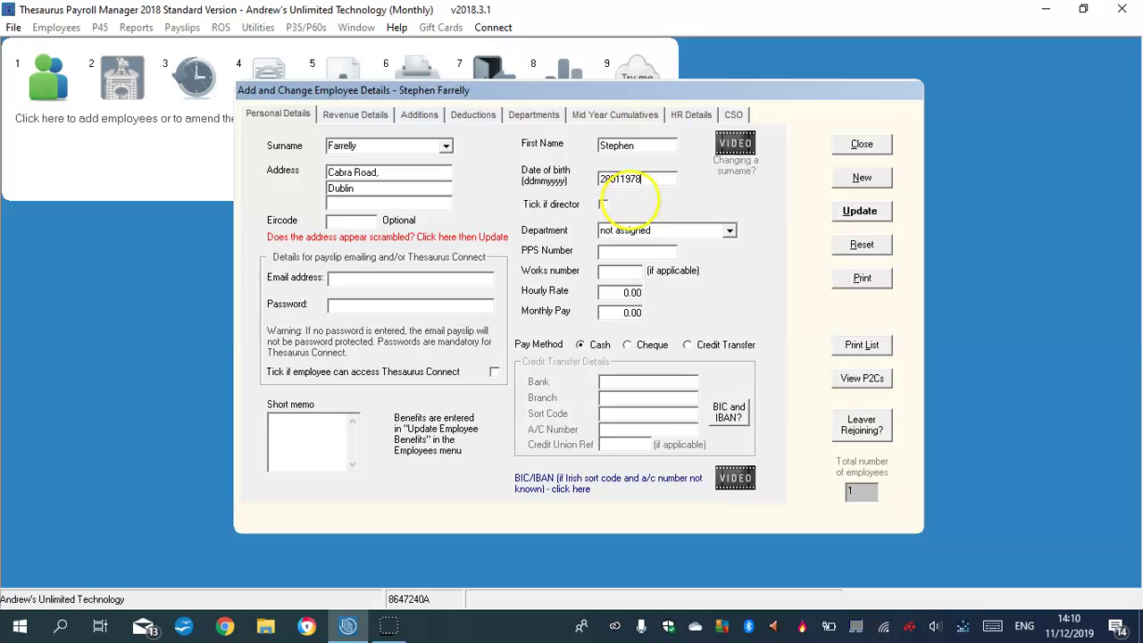
pyautogui.click(728, 230)
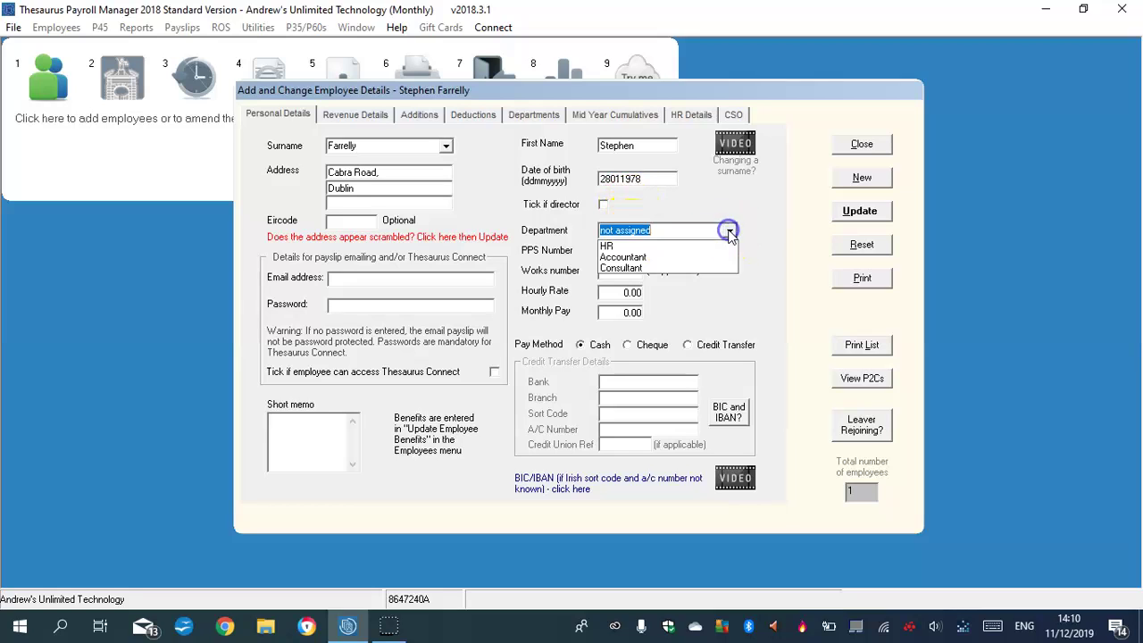
pyautogui.click(641, 258)
pyautogui.click(622, 274)
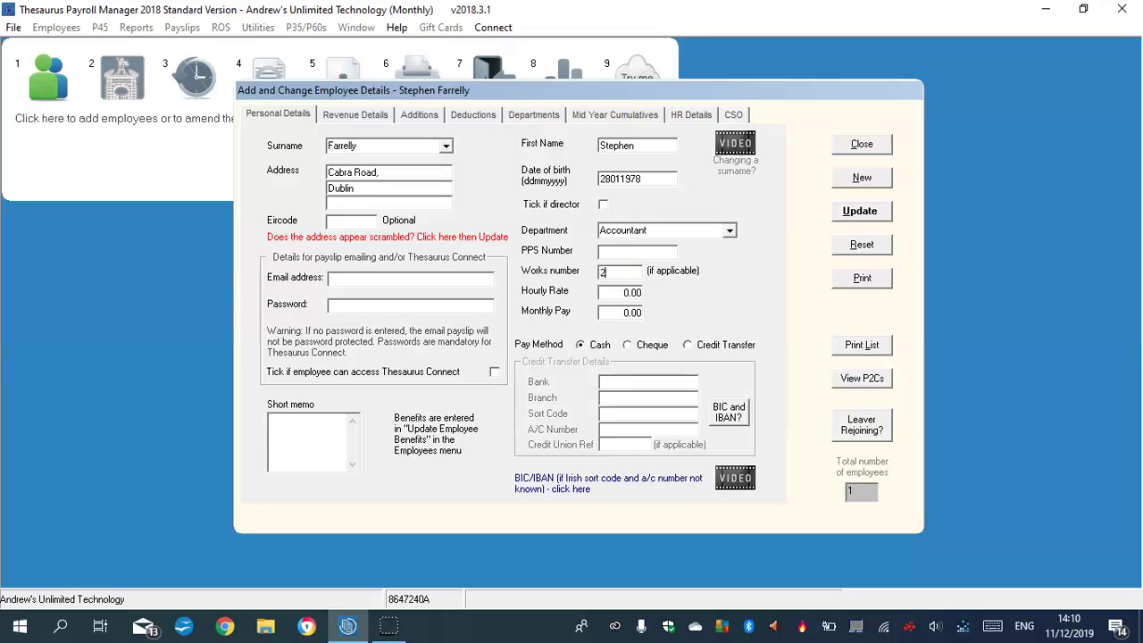
# Set works number 3 after dismissing the in-use warning, hourly rate 35.00, monthly pay 560.00, paid by cheque.
pyautogui.write('2')
pyautogui.click(623, 291)
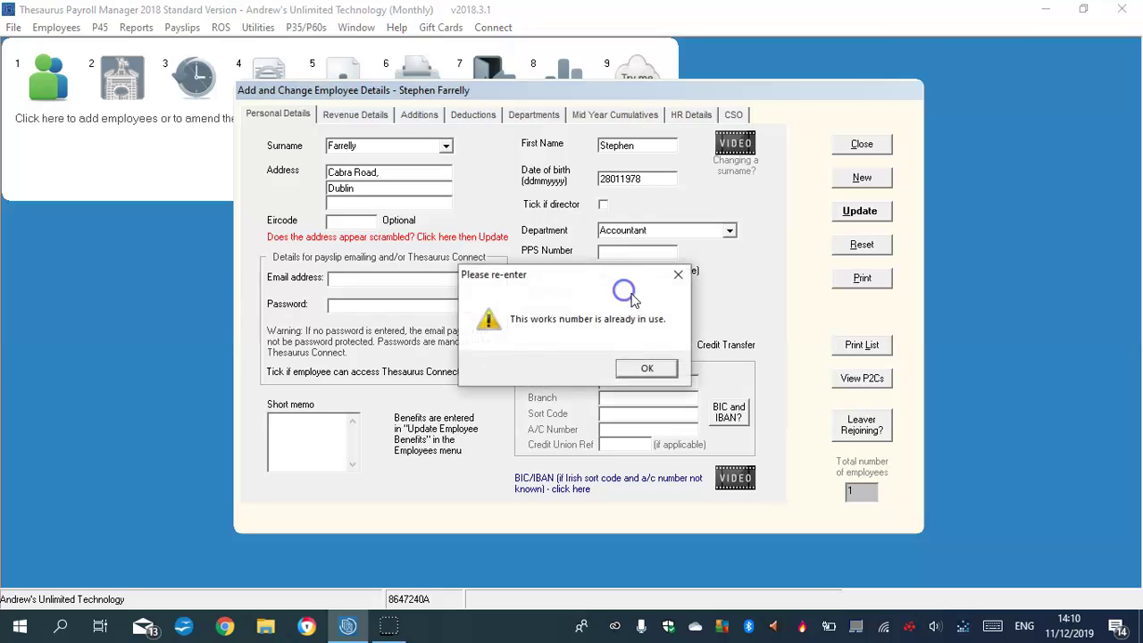
pyautogui.click(654, 370)
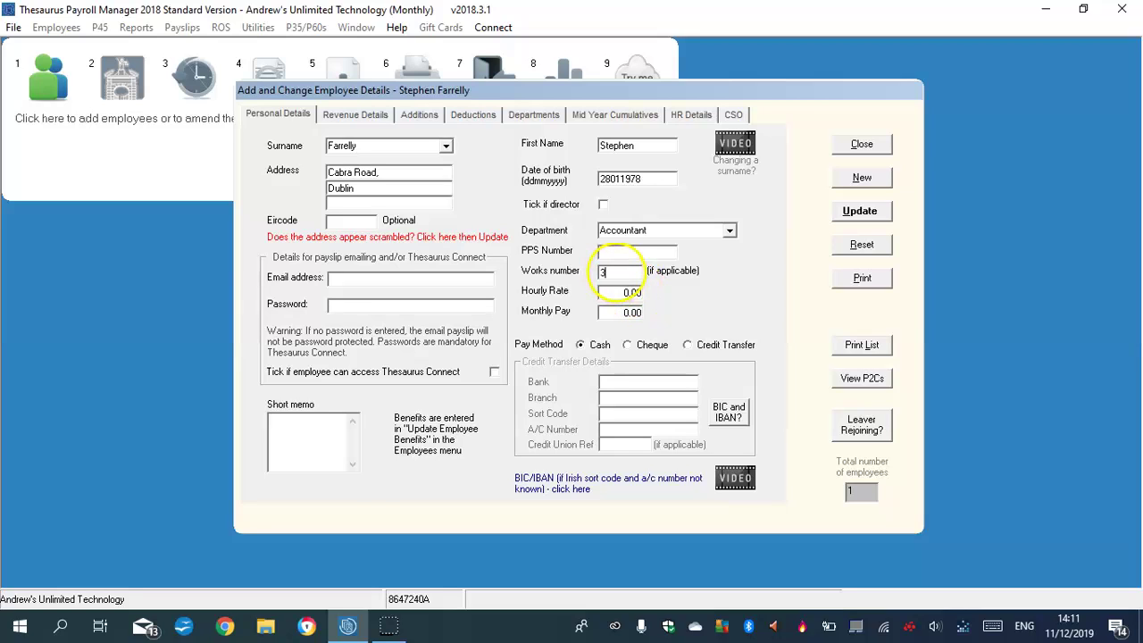
pyautogui.click(633, 293)
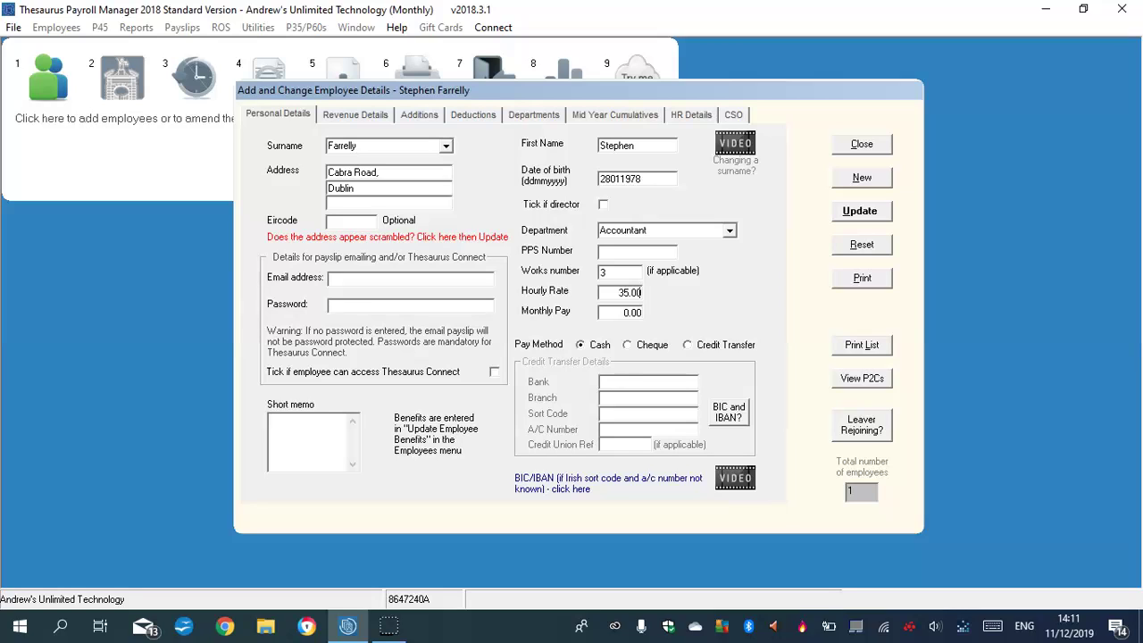
pyautogui.click(632, 312)
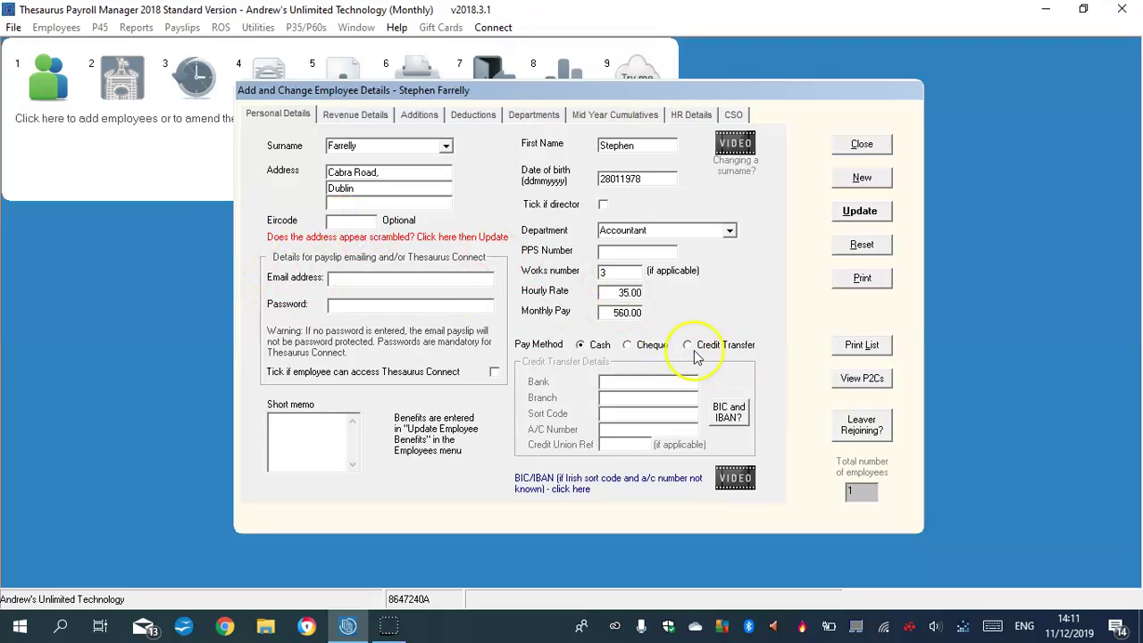
pyautogui.click(627, 346)
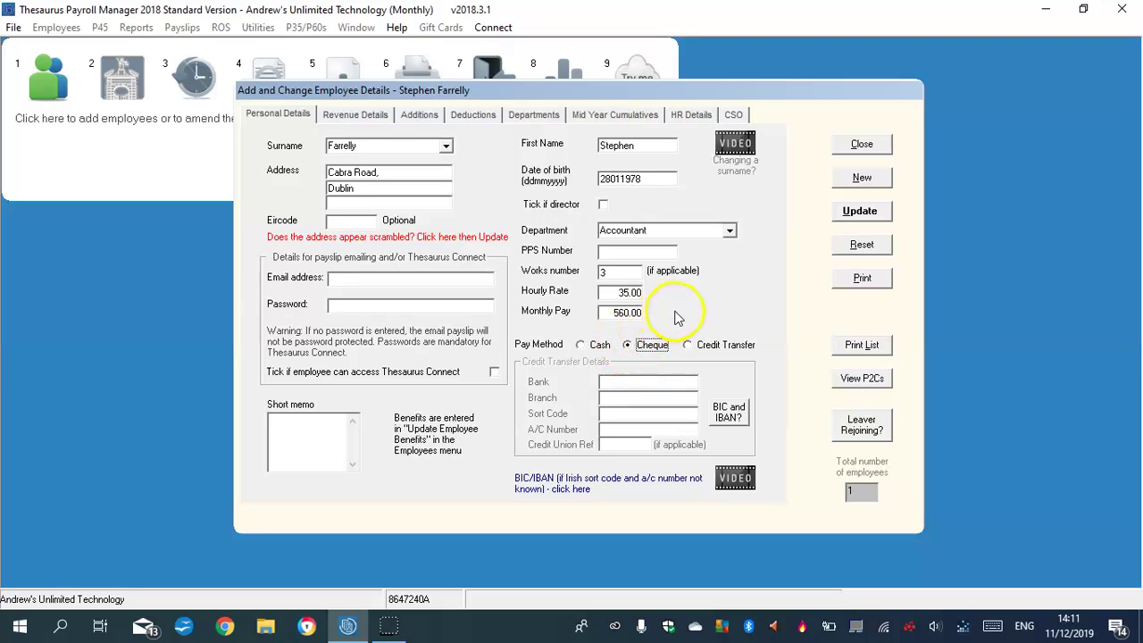
# Enter monthly tax credit 245.00, cut-off point 156.00 and PRSI class A1 on Revenue Details.
pyautogui.click(354, 122)
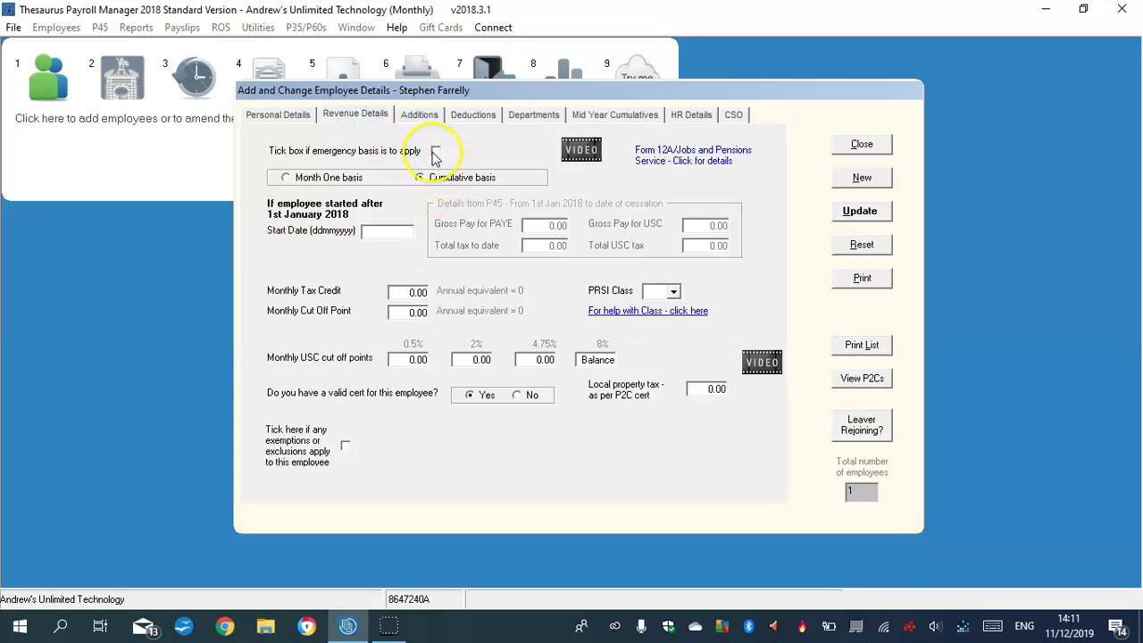
pyautogui.click(419, 293)
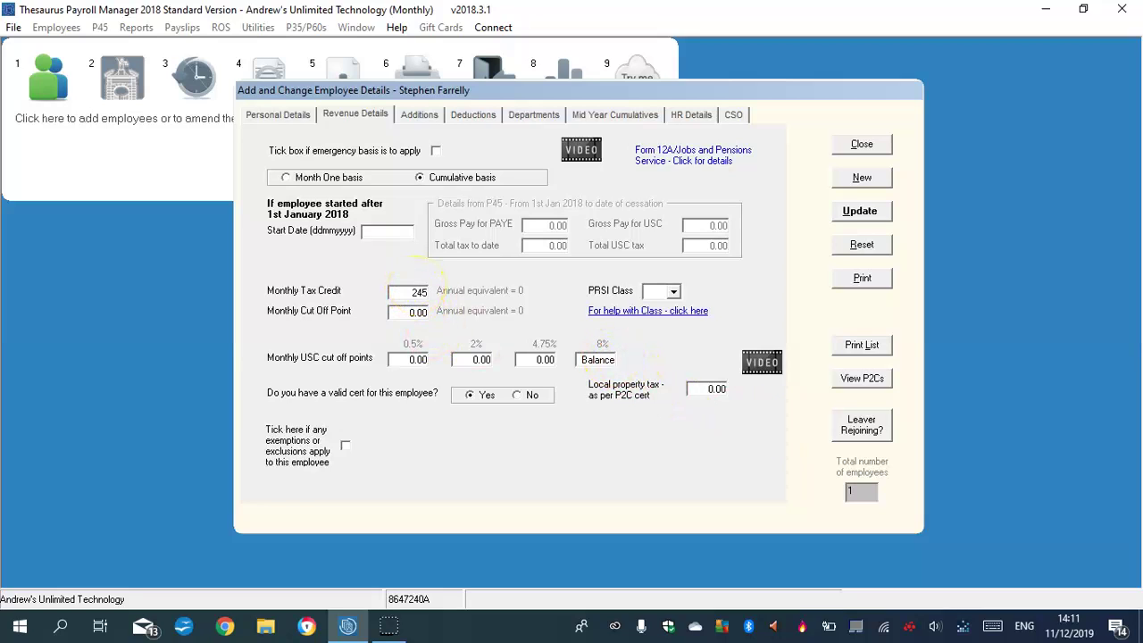
pyautogui.write('00')
pyautogui.click(425, 308)
pyautogui.write('158')
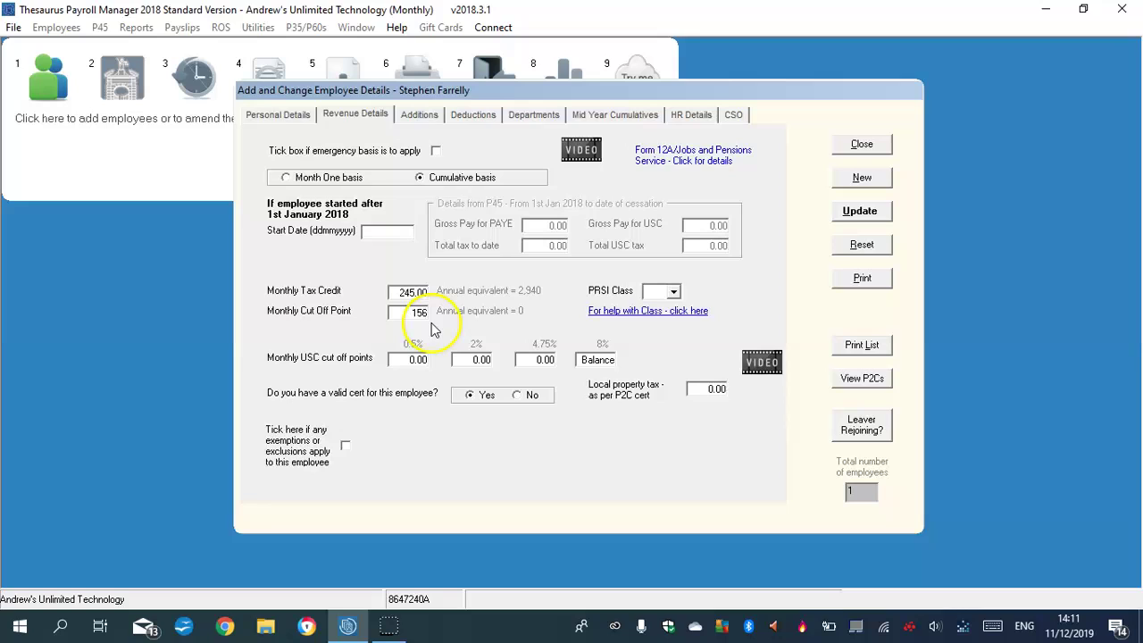
pyautogui.click(672, 294)
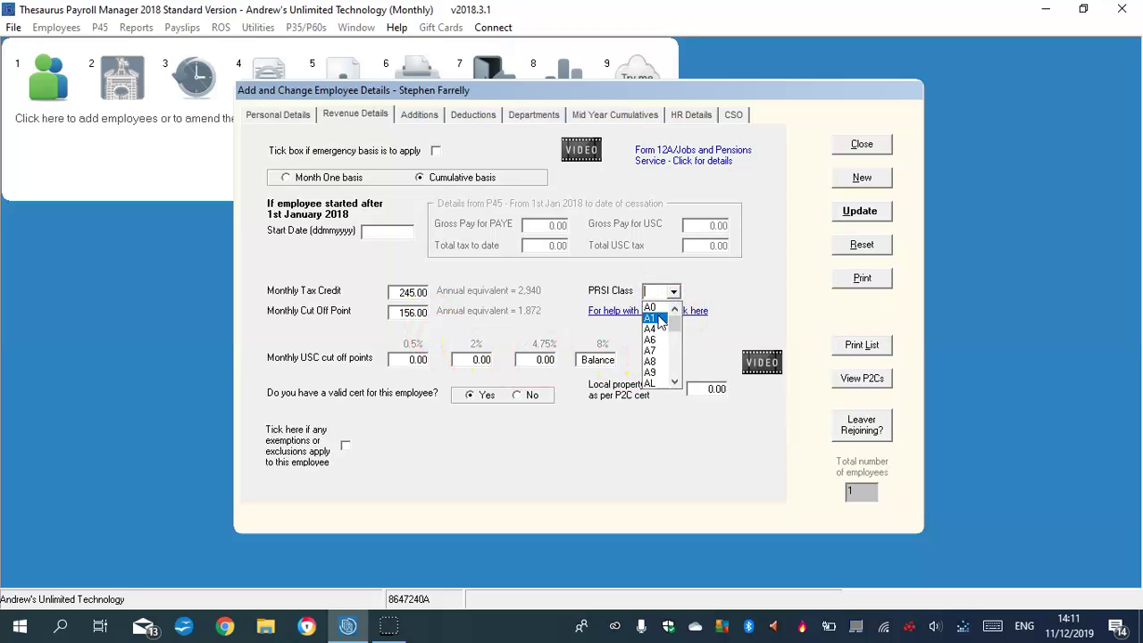
pyautogui.click(658, 318)
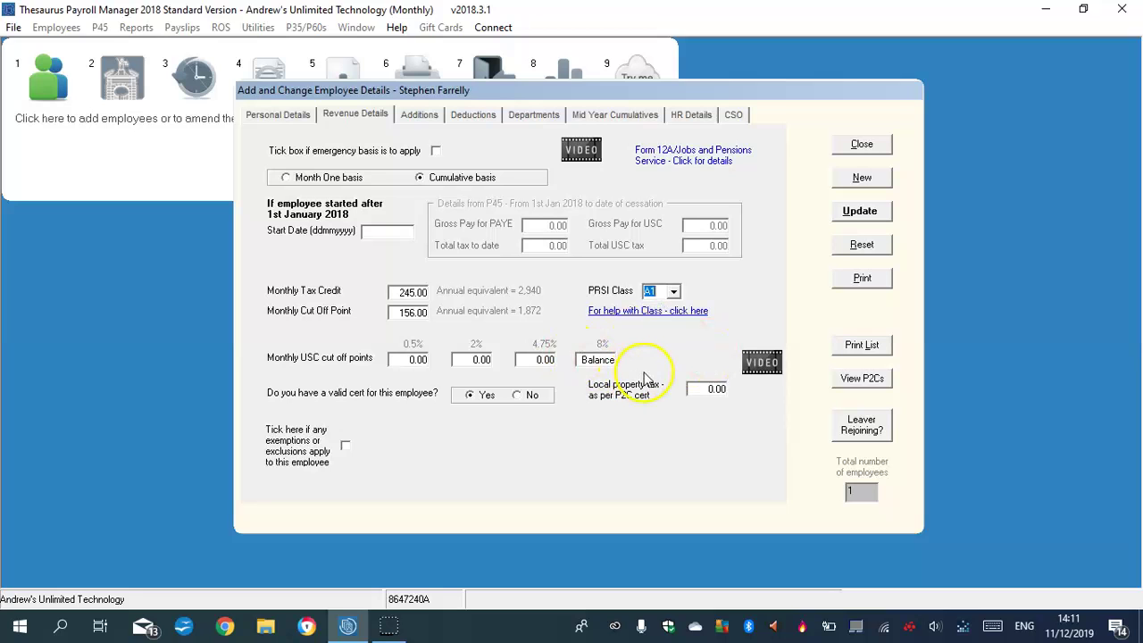
# Apply the standard USC cut-off bands 1001.00/1614.34/5837.00.
pyautogui.click(594, 359)
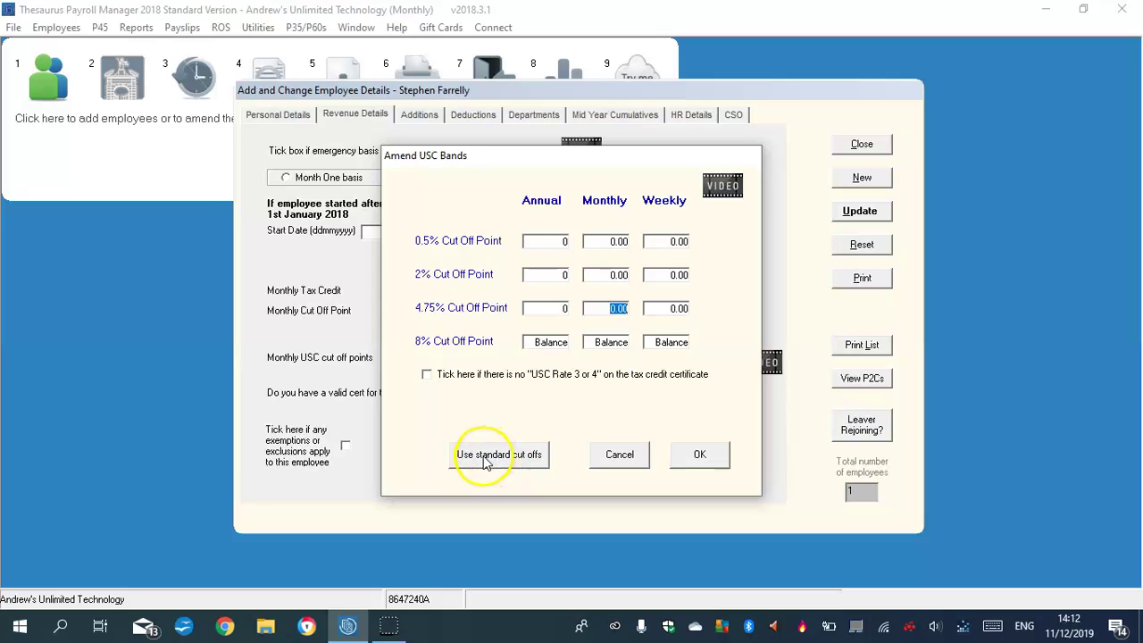
pyautogui.click(484, 458)
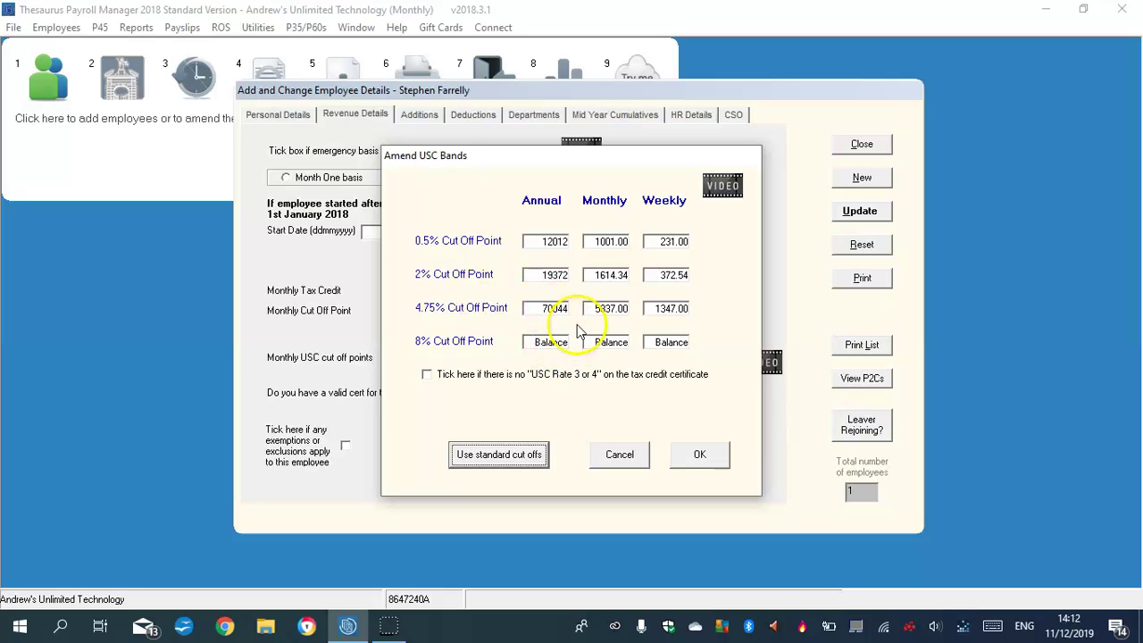
pyautogui.click(689, 455)
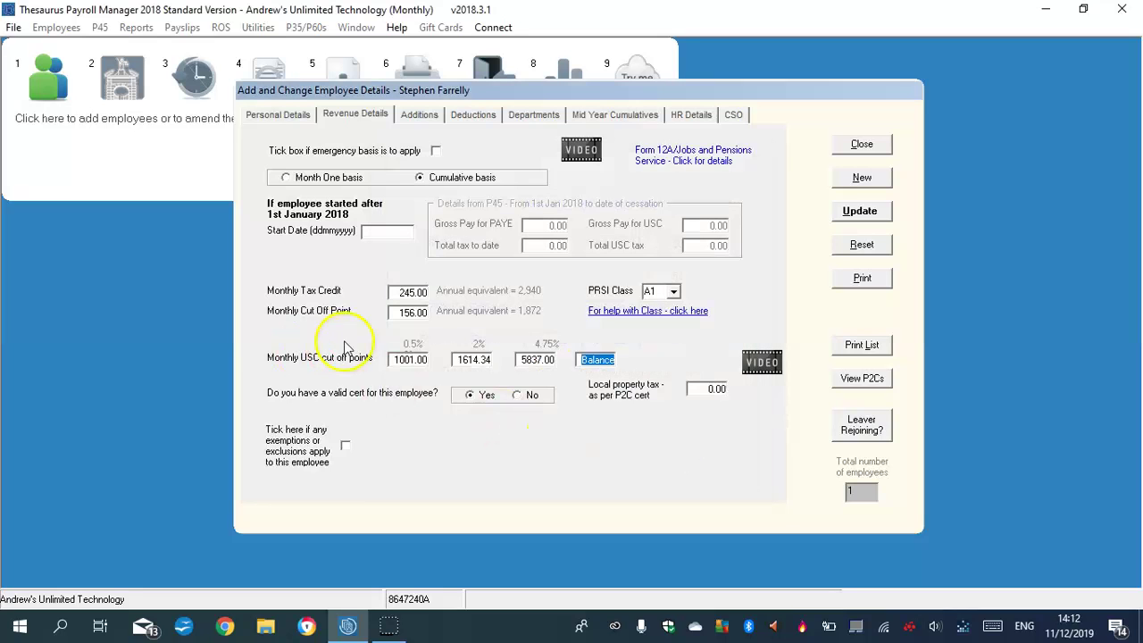
# Add taxable additions 'Insurance' 589.00 and 'VHI' 278.00 on the Additions page.
pyautogui.click(418, 114)
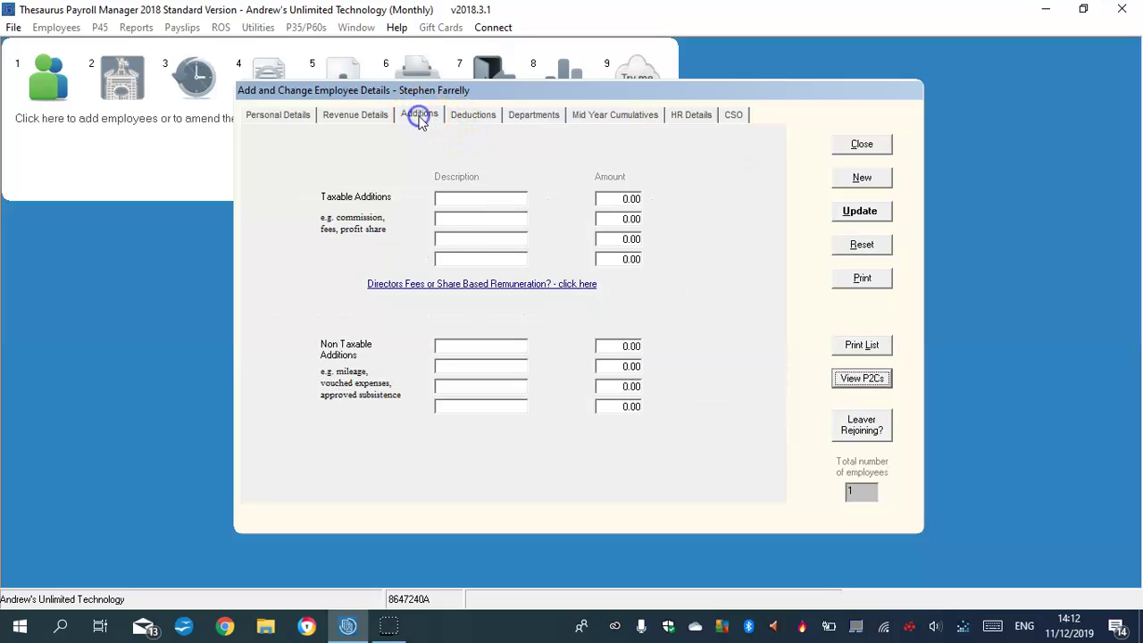
pyautogui.click(446, 199)
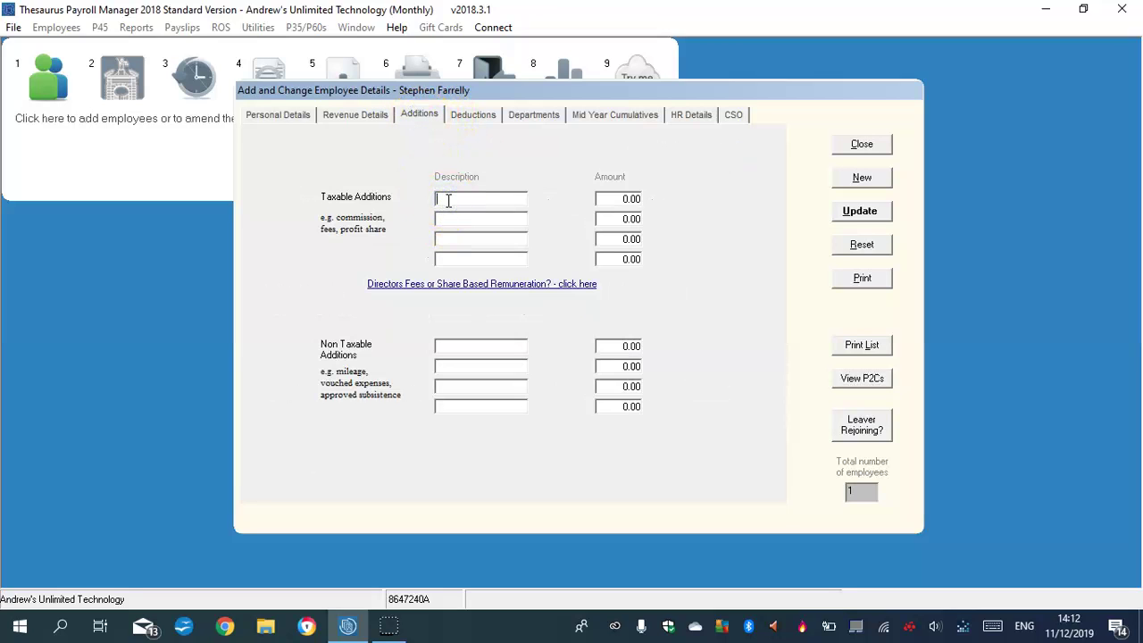
pyautogui.write('I')
pyautogui.press('capslock')
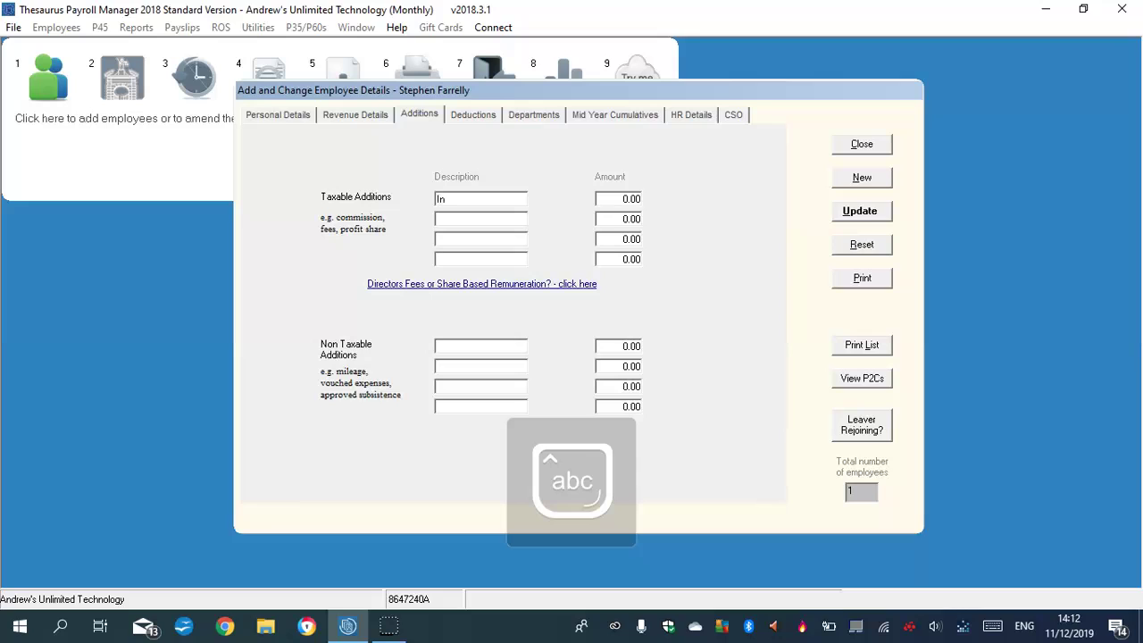
pyautogui.write('nsurance')
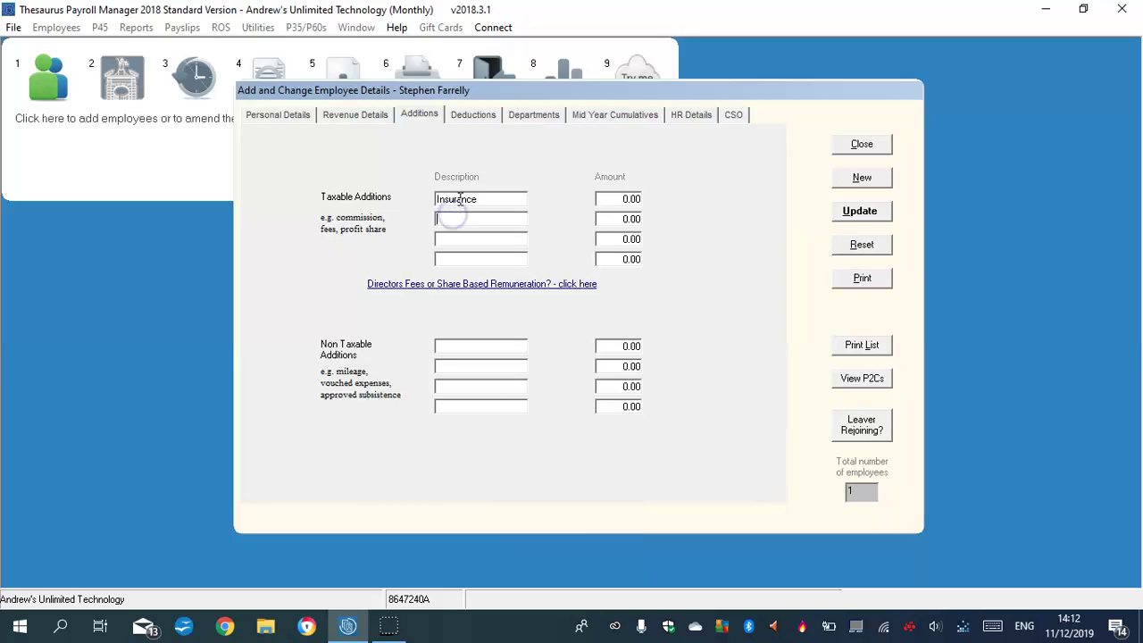
pyautogui.press('capslock')
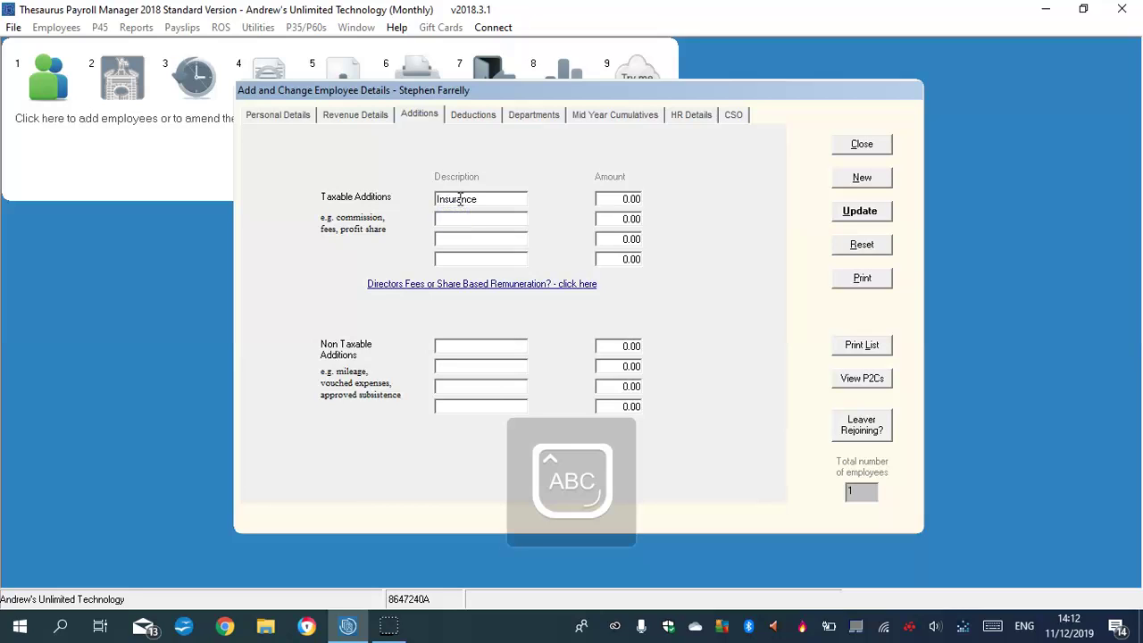
pyautogui.write('VHI')
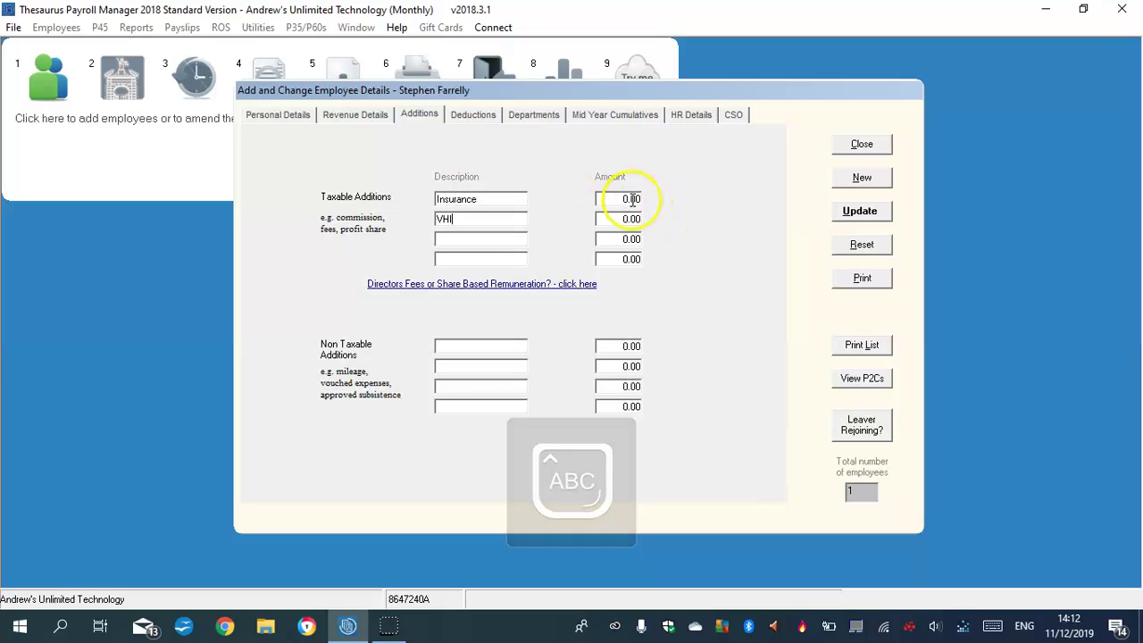
pyautogui.click(630, 198)
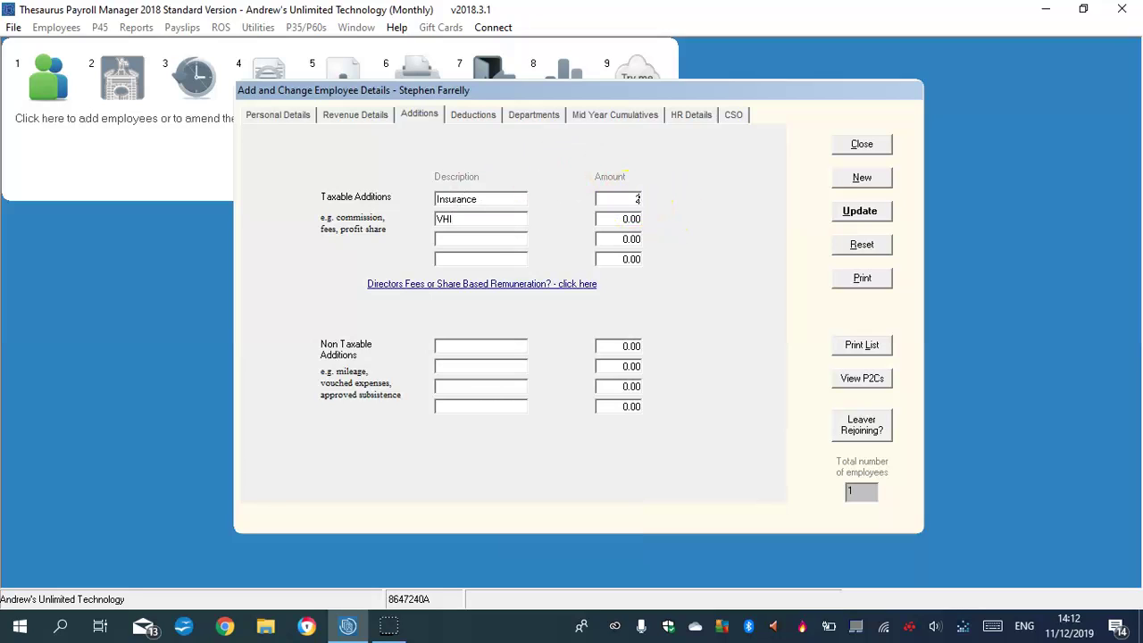
pyautogui.click(631, 219)
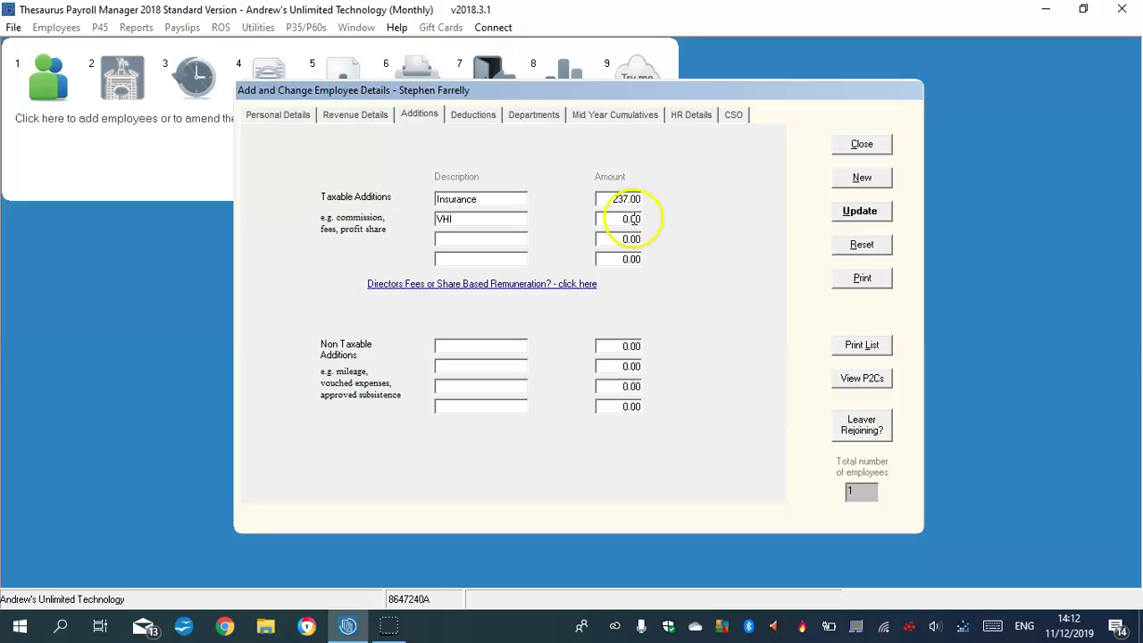
pyautogui.click(630, 199)
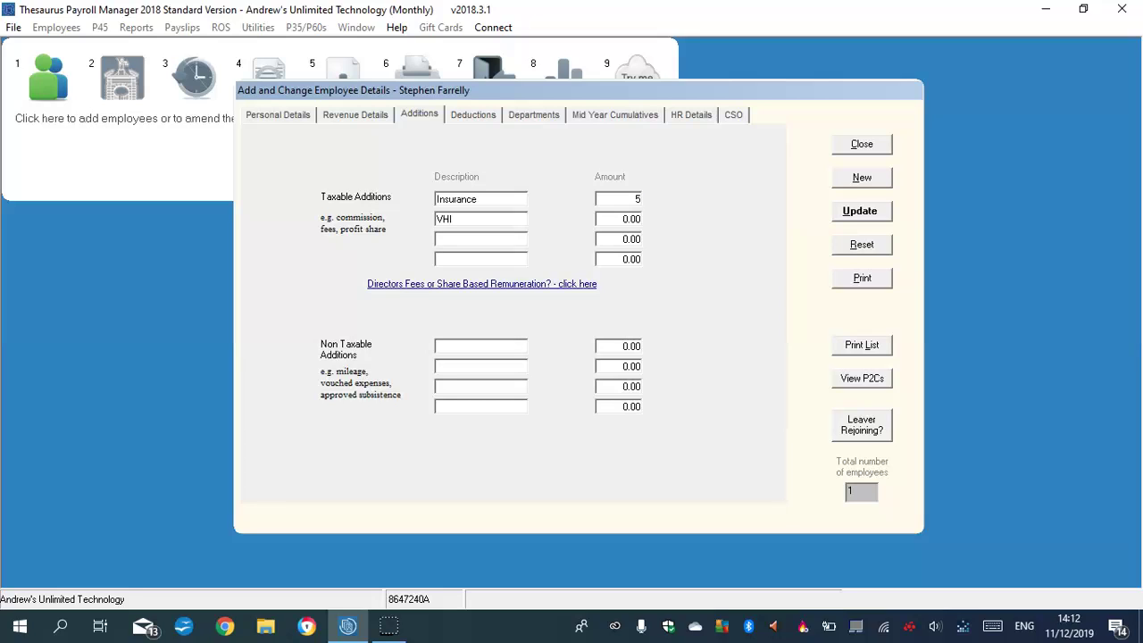
pyautogui.click(631, 216)
# Add VHI 278.00 and Insurance 589.00 as other allowable deductions, cross-checking the Additions amounts.
pyautogui.click(465, 116)
pyautogui.click(390, 263)
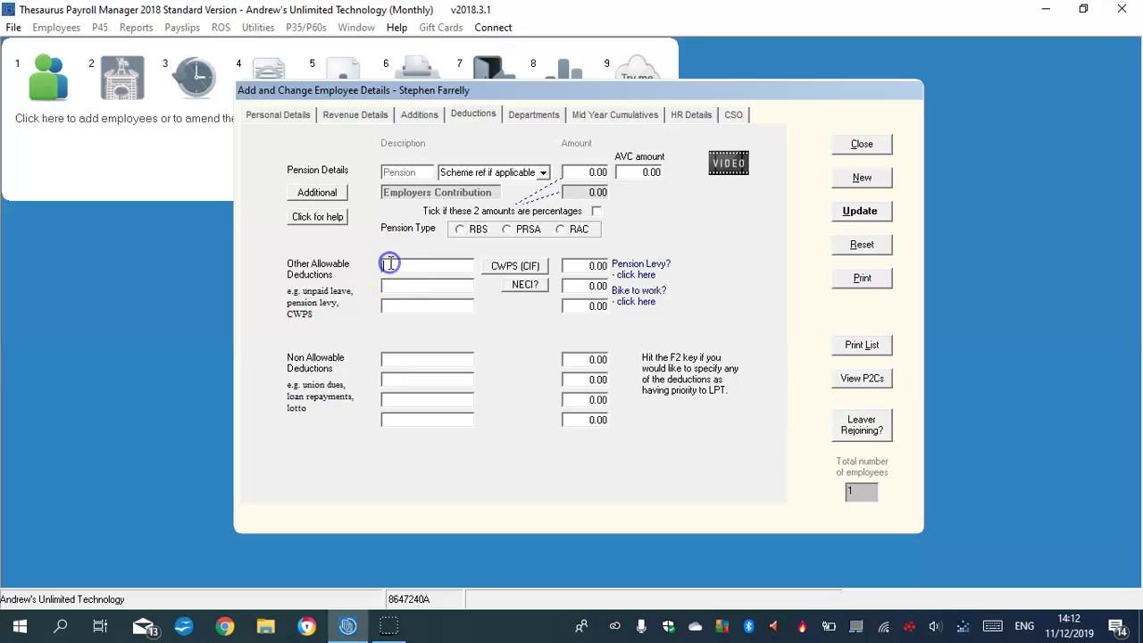
pyautogui.write('VHI')
pyautogui.click(391, 284)
pyautogui.write('Insurance')
pyautogui.click(596, 266)
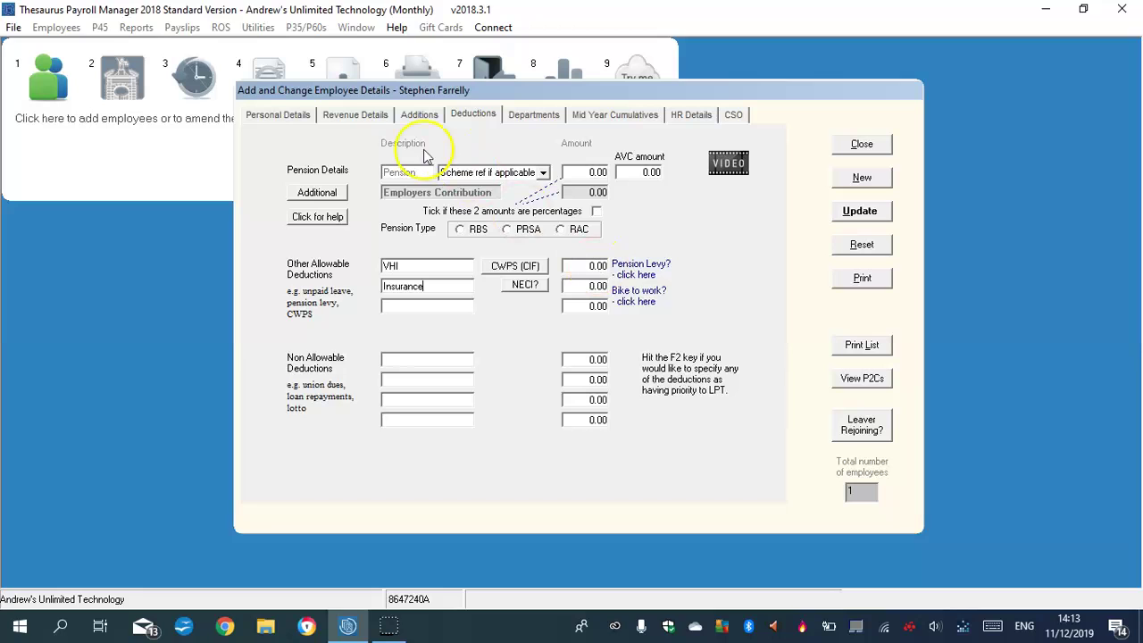
pyautogui.click(420, 113)
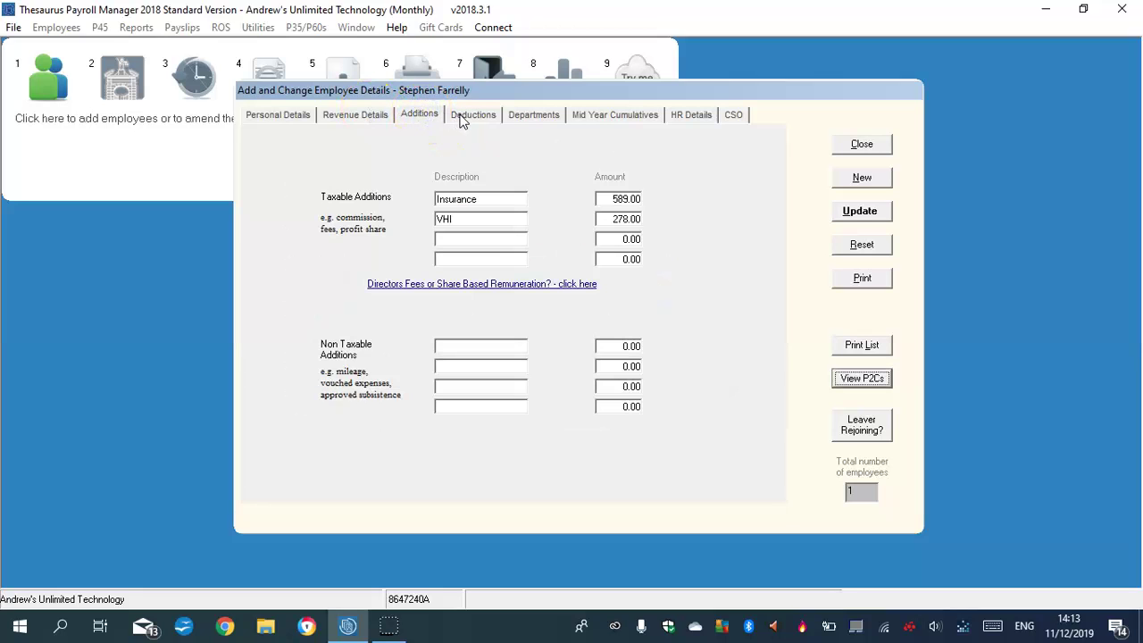
pyautogui.click(466, 114)
pyautogui.click(598, 285)
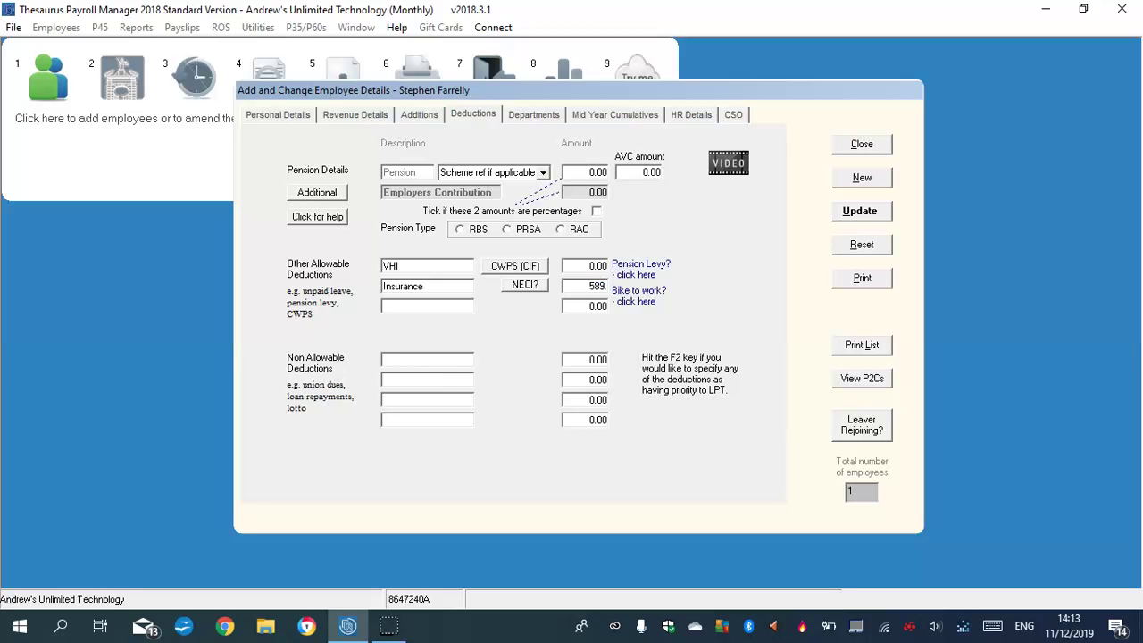
pyautogui.click(430, 114)
pyautogui.click(457, 117)
pyautogui.click(589, 266)
pyautogui.write('278.00')
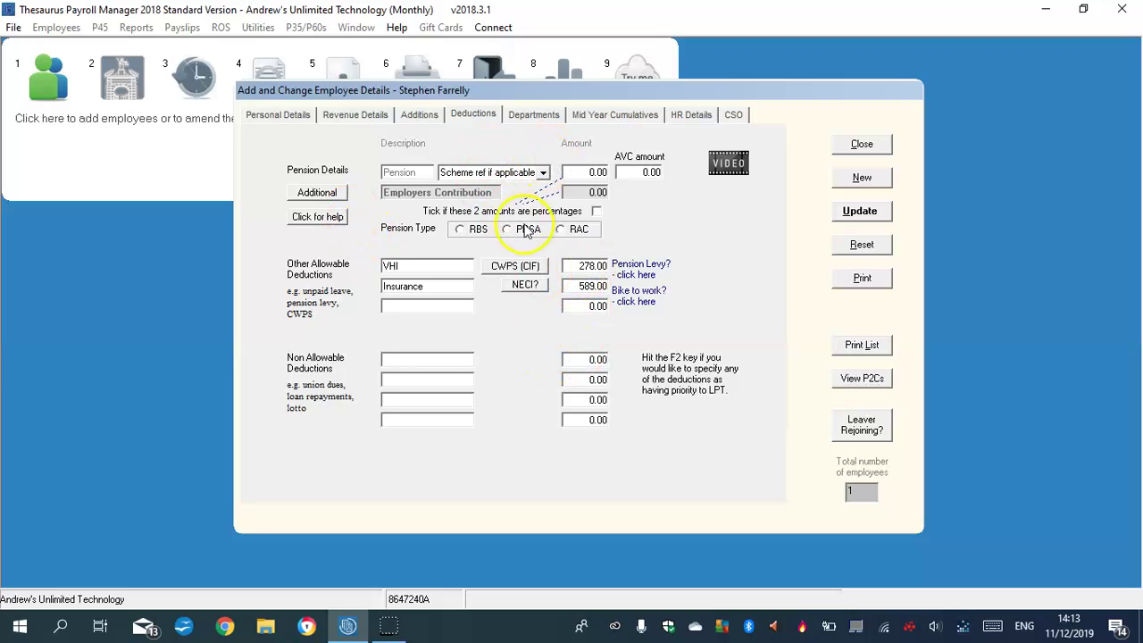
# Set a RAC pension of 5.00 expressed as a percentage.
pyautogui.click(558, 230)
pyautogui.click(595, 175)
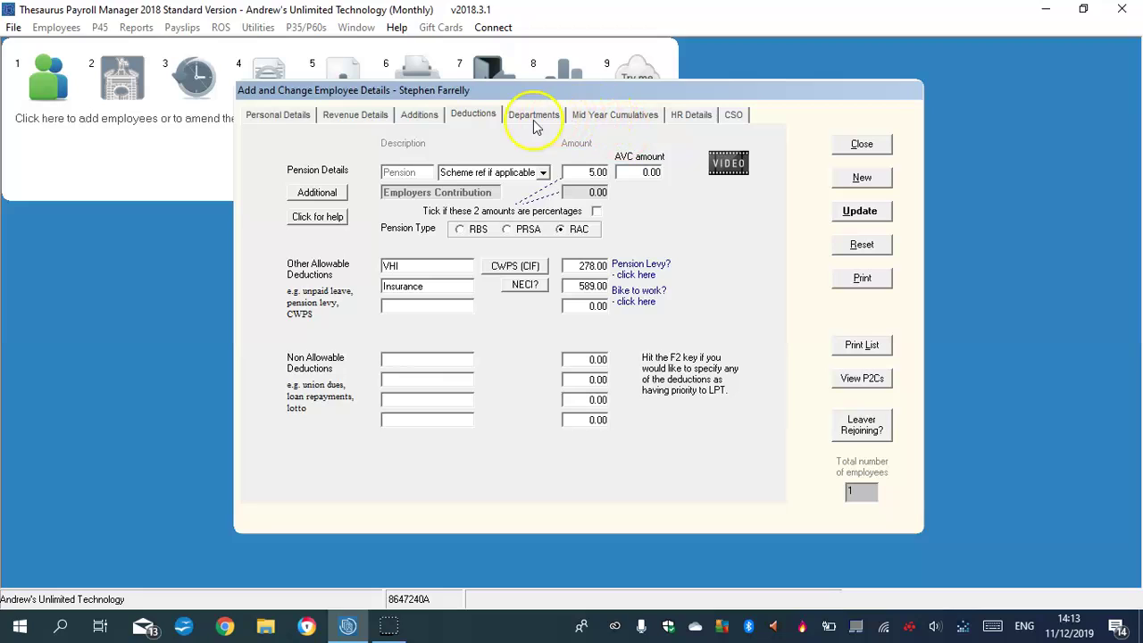
pyautogui.click(699, 252)
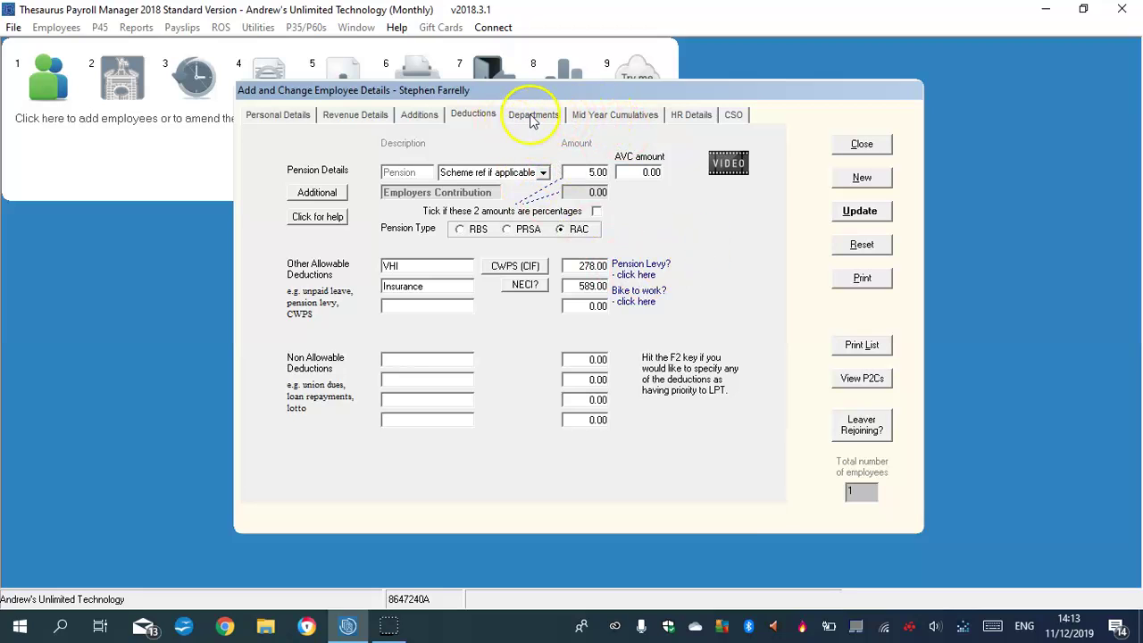
pyautogui.click(596, 210)
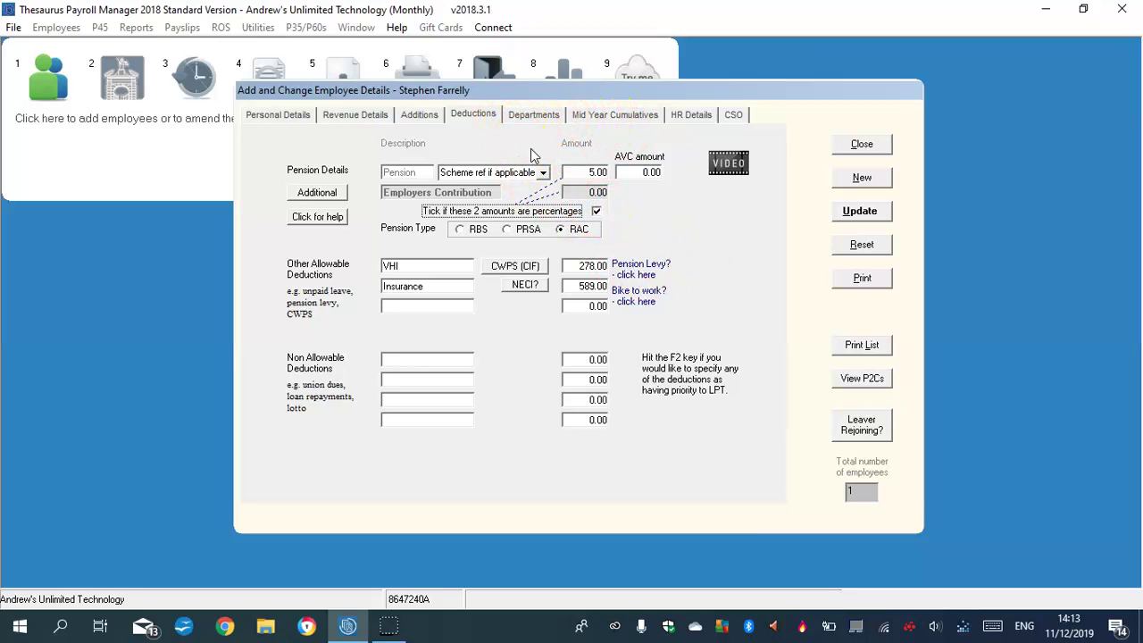
# Review the Departments list and mid-year cumulative taxable pay, then return to Deductions.
pyautogui.click(529, 116)
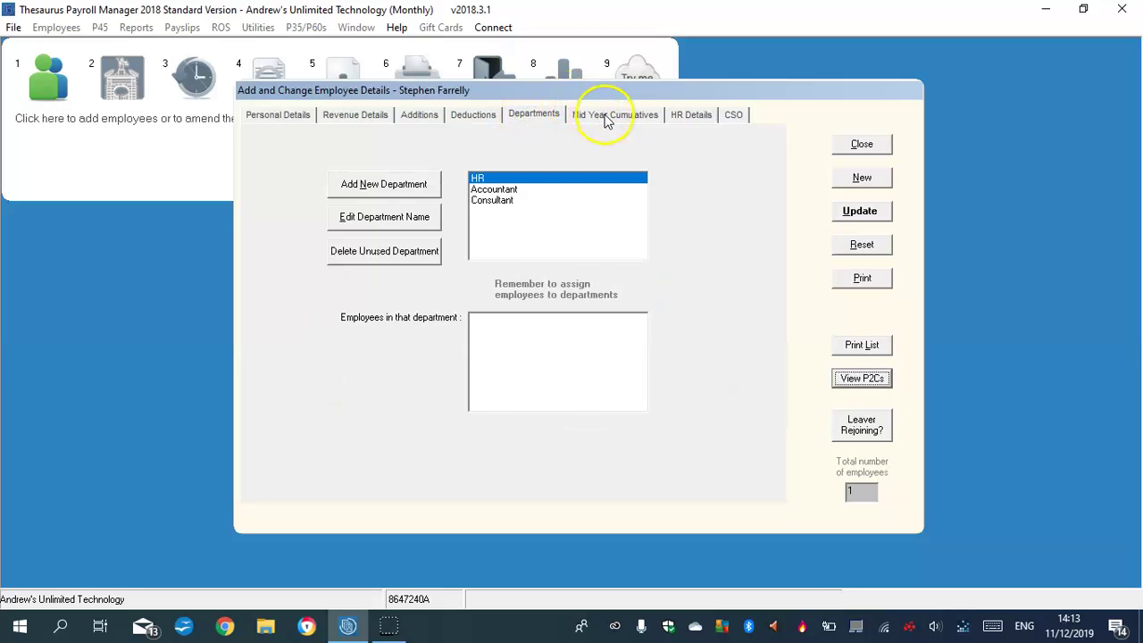
pyautogui.click(606, 118)
pyautogui.click(464, 212)
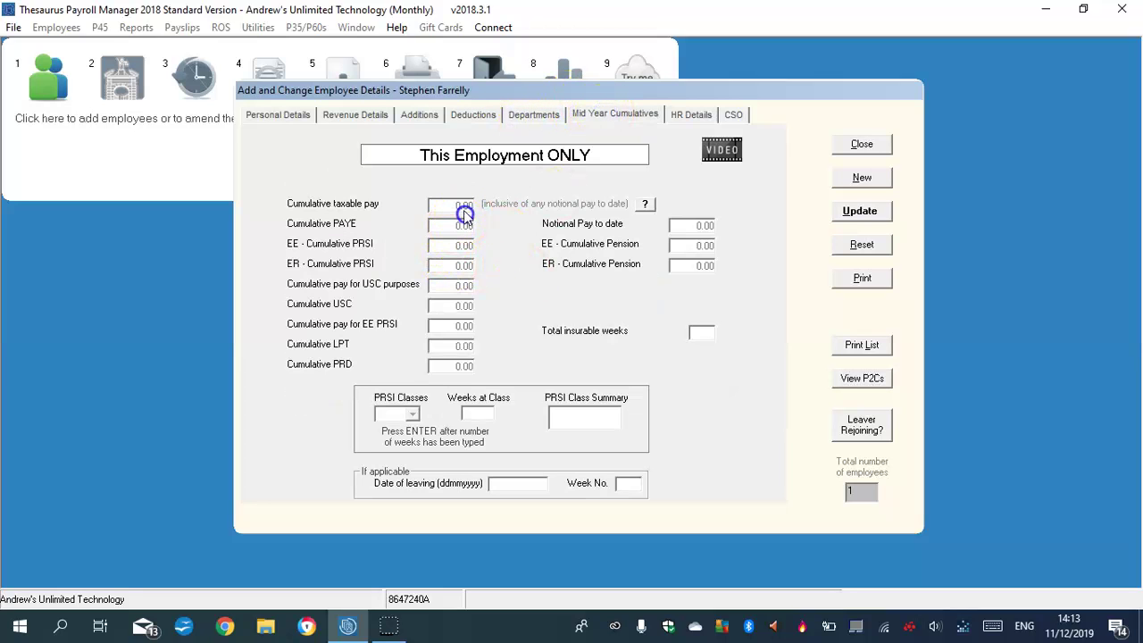
pyautogui.click(522, 117)
pyautogui.click(475, 115)
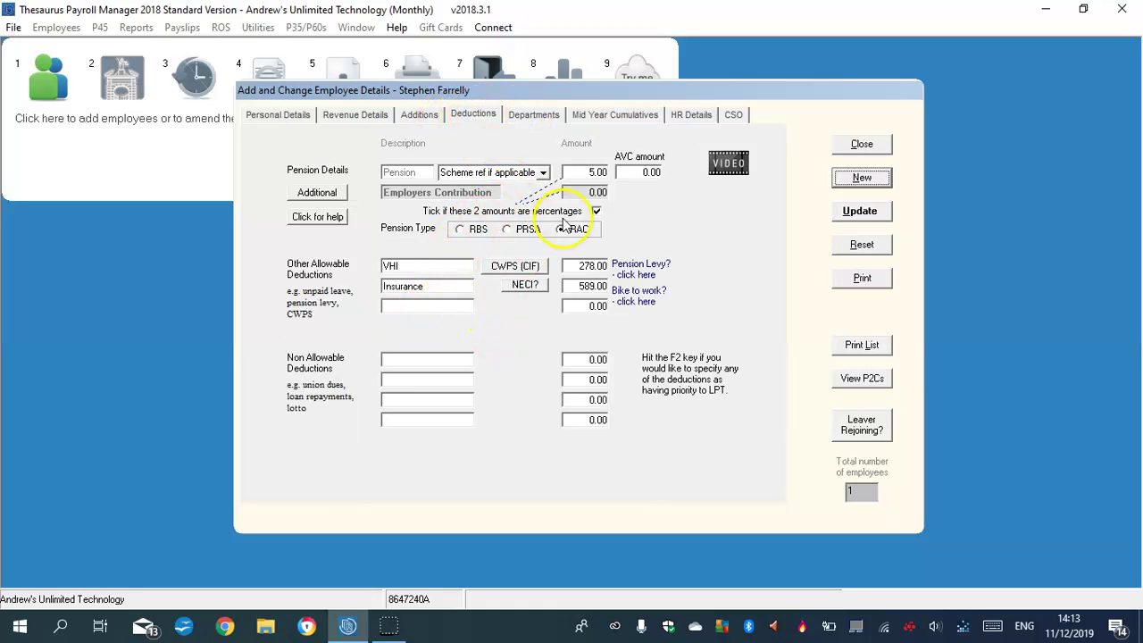
# Save the current employee, start a blank record and enter the third employee's surname and first name.
pyautogui.click(862, 179)
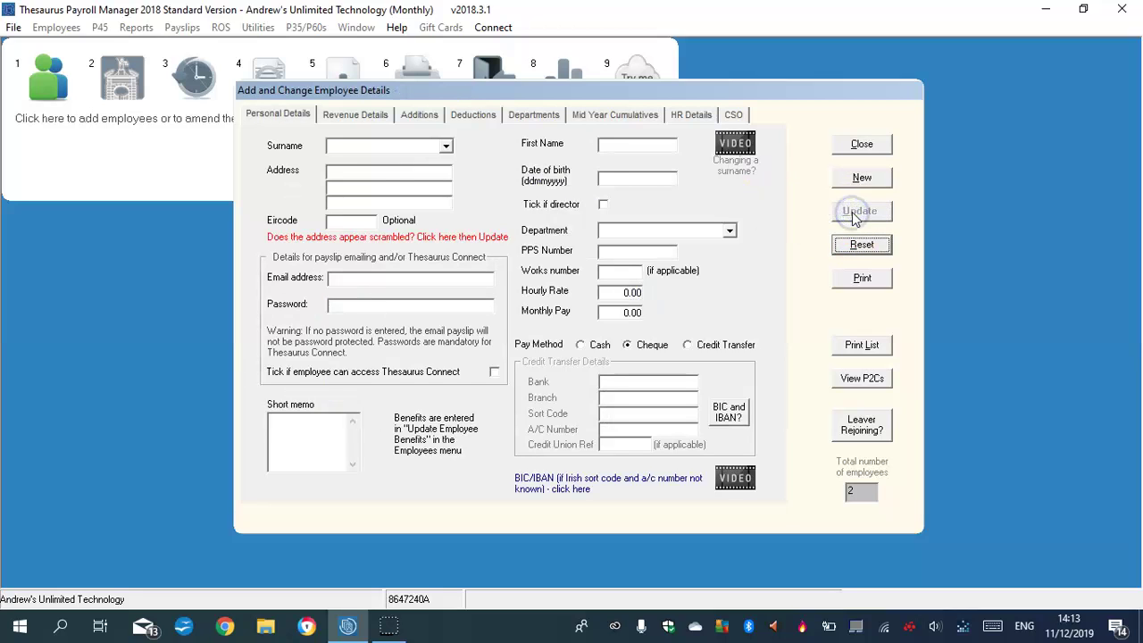
pyautogui.click(446, 146)
pyautogui.click(447, 145)
pyautogui.click(342, 153)
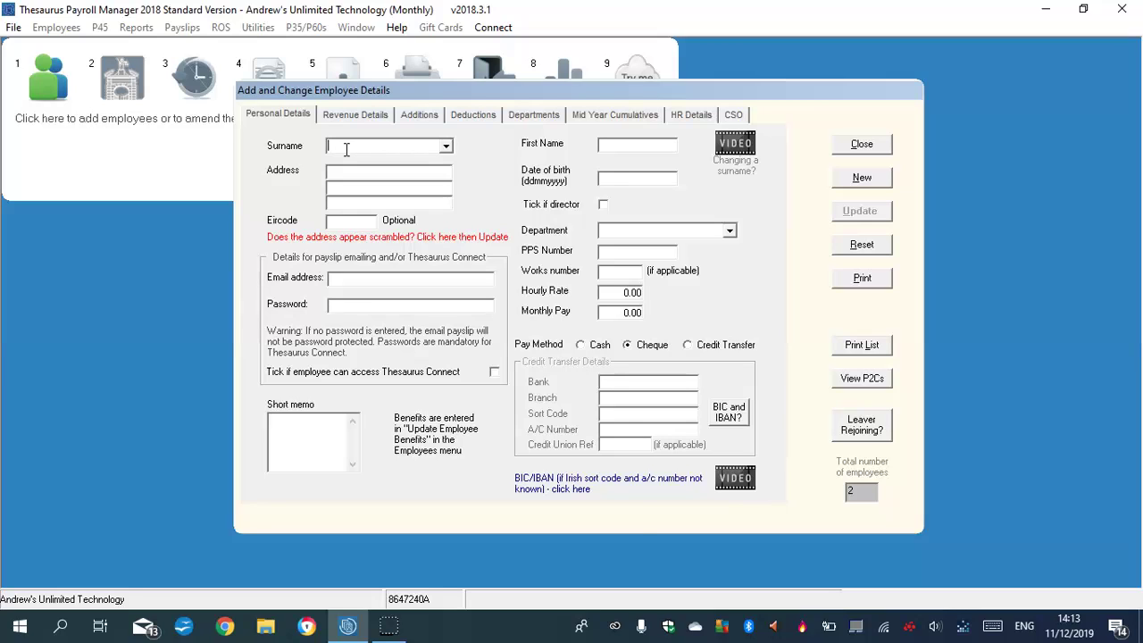
pyautogui.write('S')
pyautogui.press('BackSpace')
pyautogui.press('BackSpace')
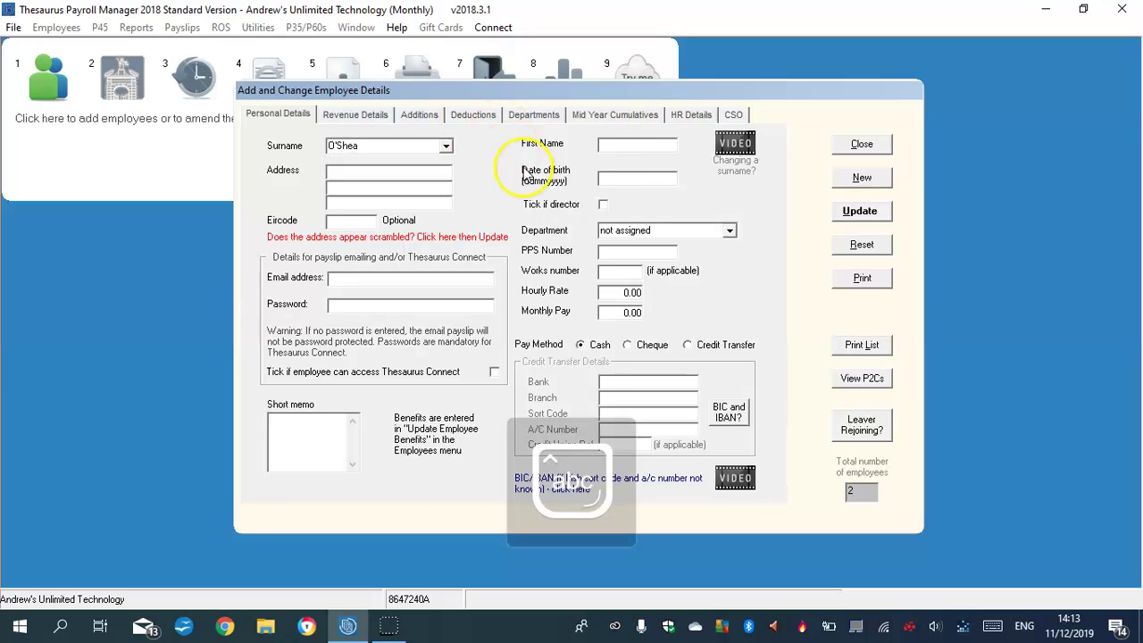
pyautogui.click(635, 144)
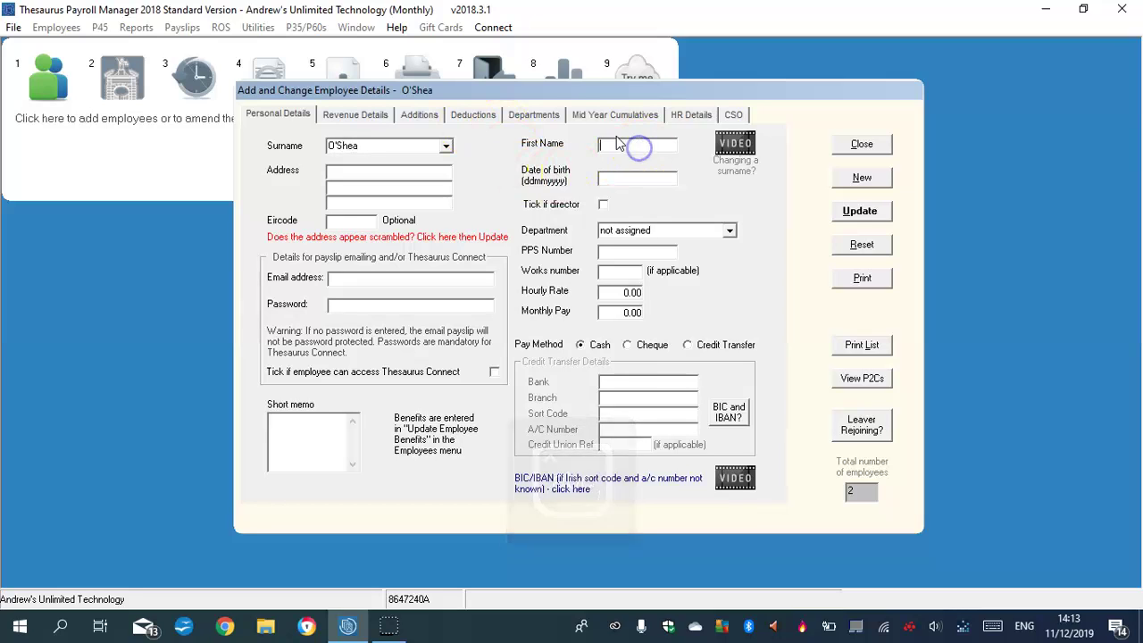
# Enter the third employee's three-line address and move on to the date of birth.
pyautogui.click(348, 169)
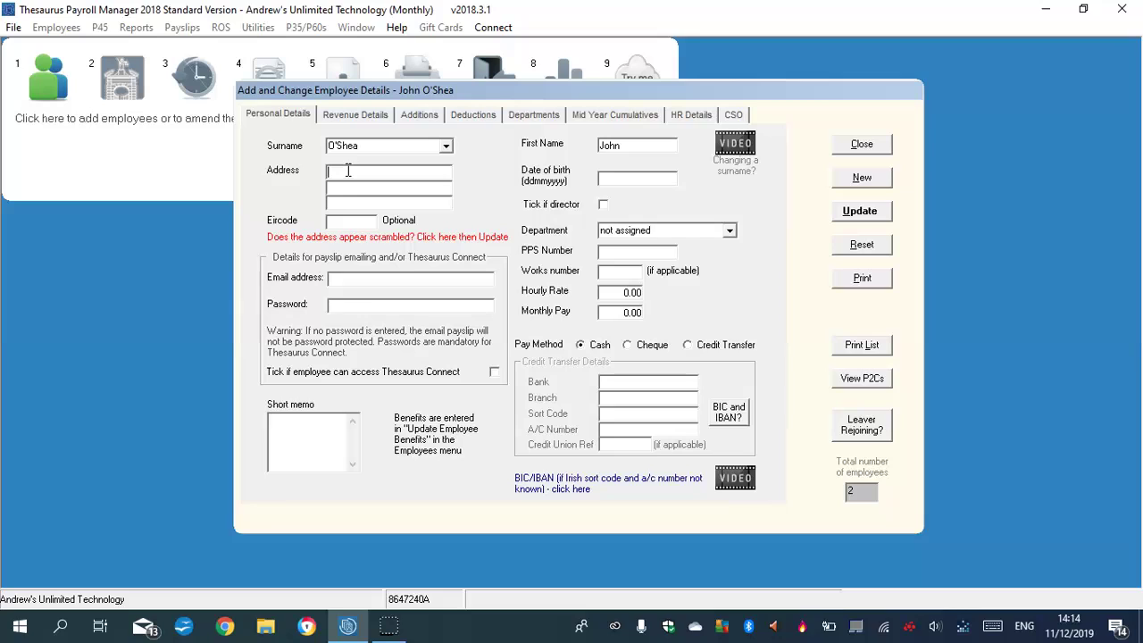
pyautogui.press('capslock')
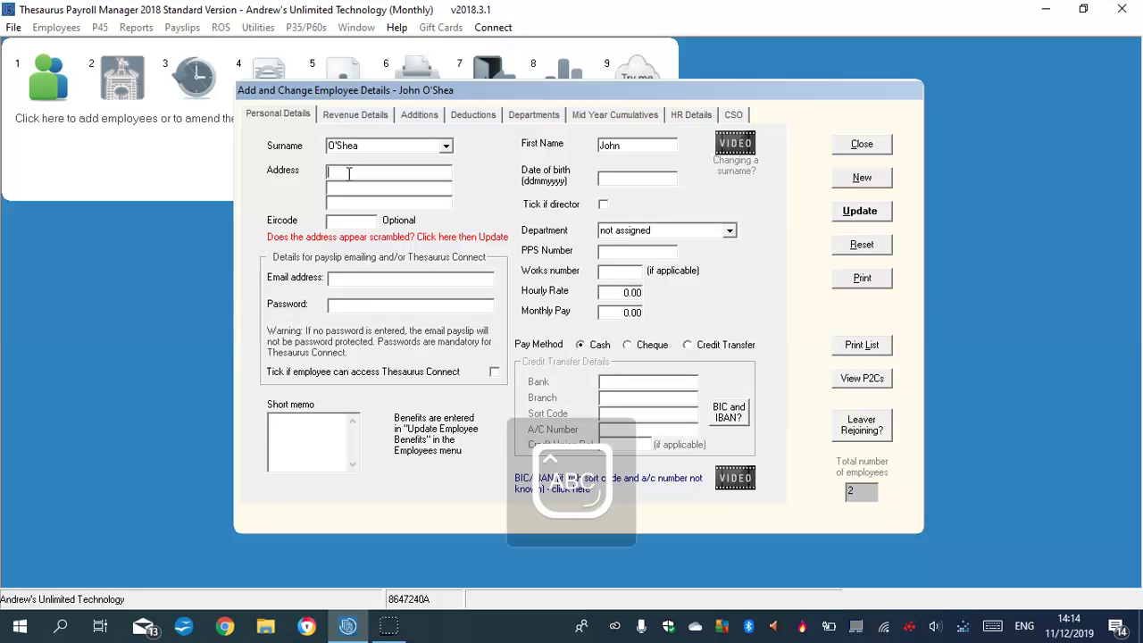
pyautogui.click(356, 188)
pyautogui.press('capslock')
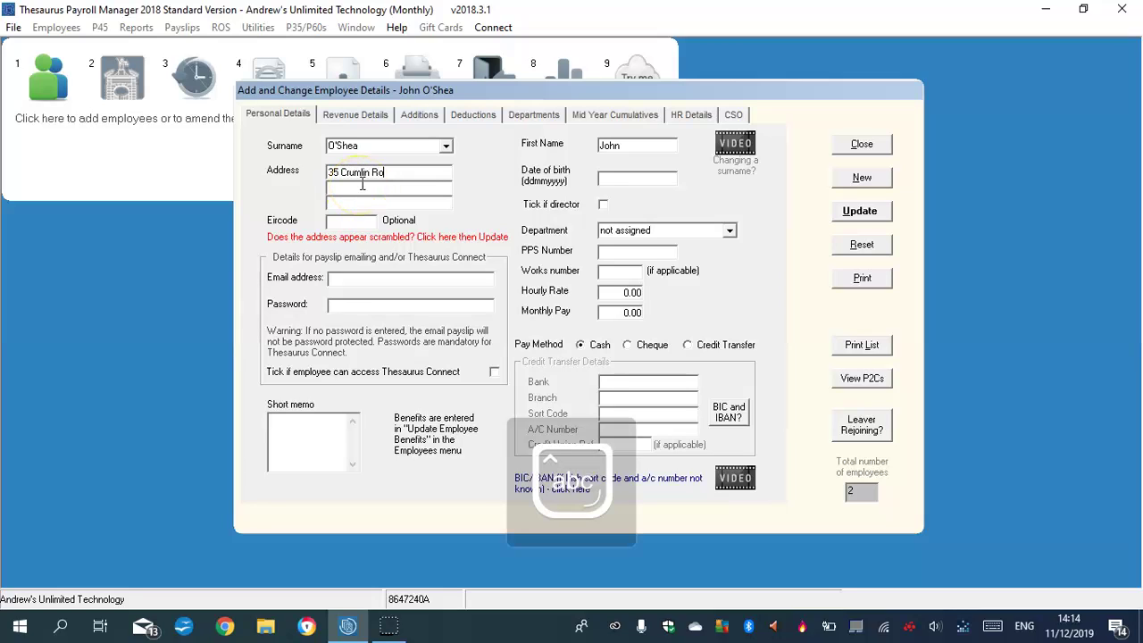
pyautogui.click(357, 188)
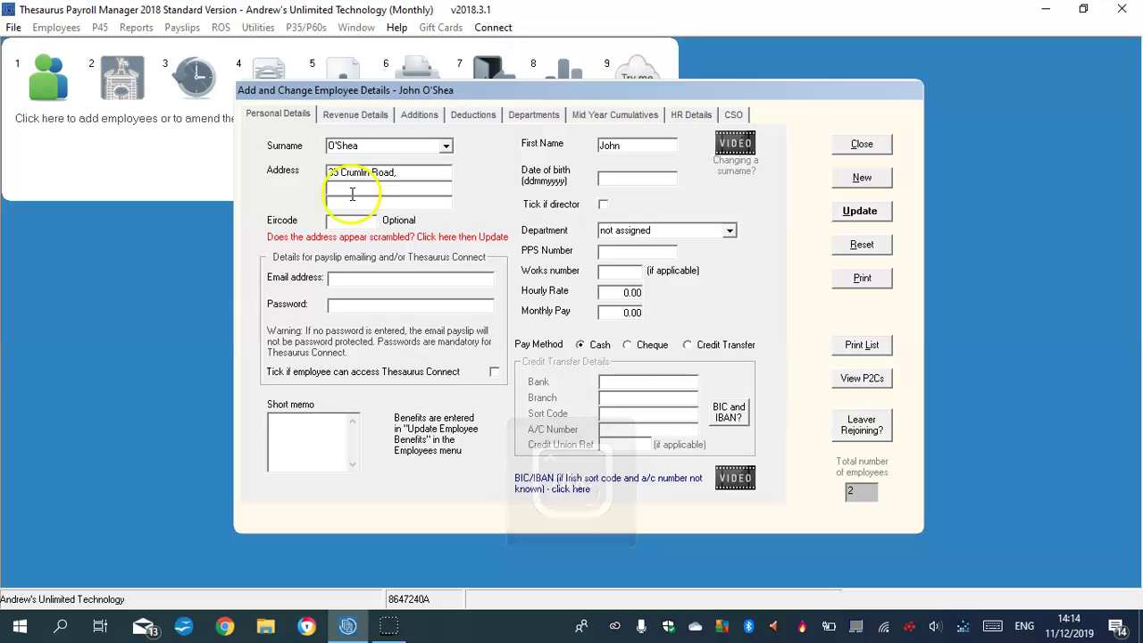
pyautogui.press('capslock')
pyautogui.write('C')
pyautogui.press('capslock')
pyautogui.write('rumlin,')
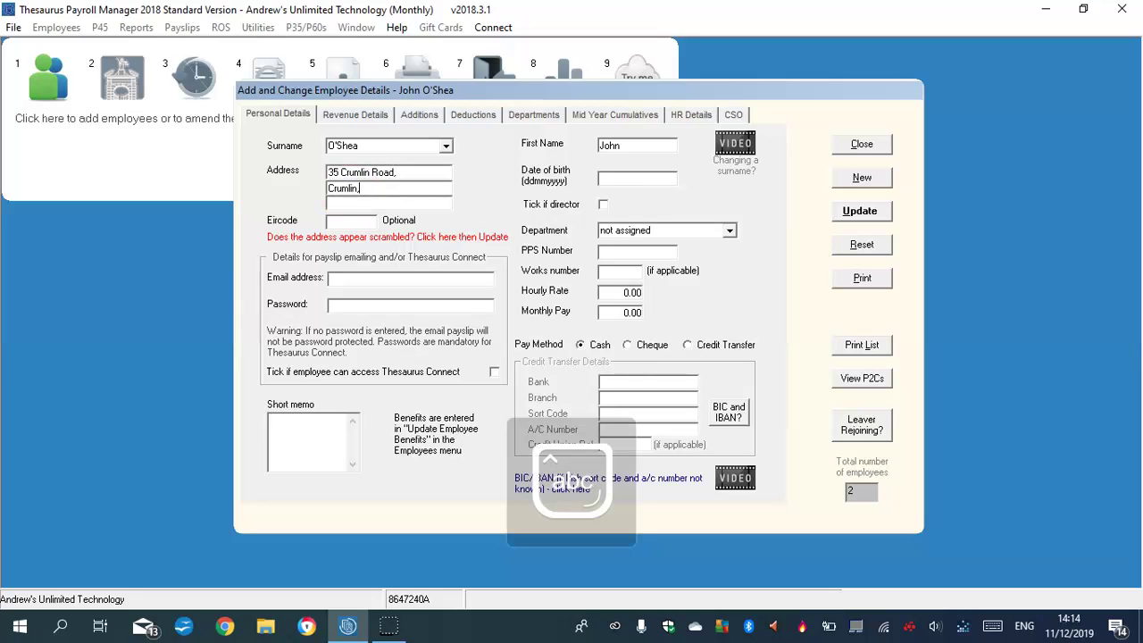
pyautogui.click(342, 205)
pyautogui.press('capslock')
pyautogui.write('D')
pyautogui.press('capslock')
pyautogui.write('ublin 12')
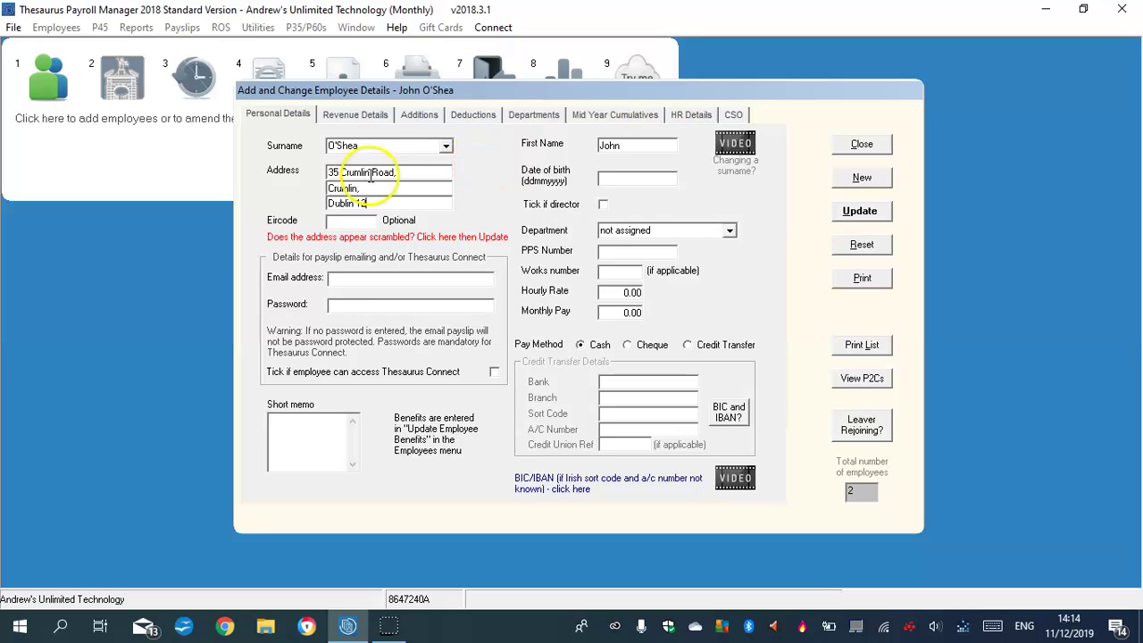
pyautogui.click(628, 180)
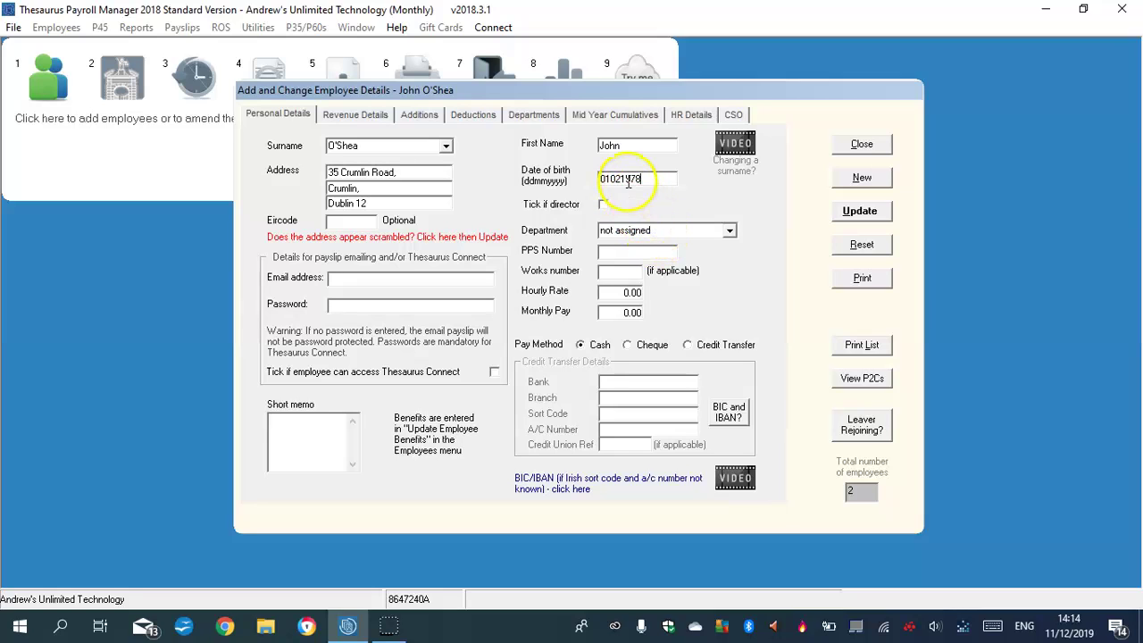
# Put the employee in Consultant with works number 4, hourly rate 67.00, cheque payment and monthly pay 568.00.
pyautogui.click(729, 231)
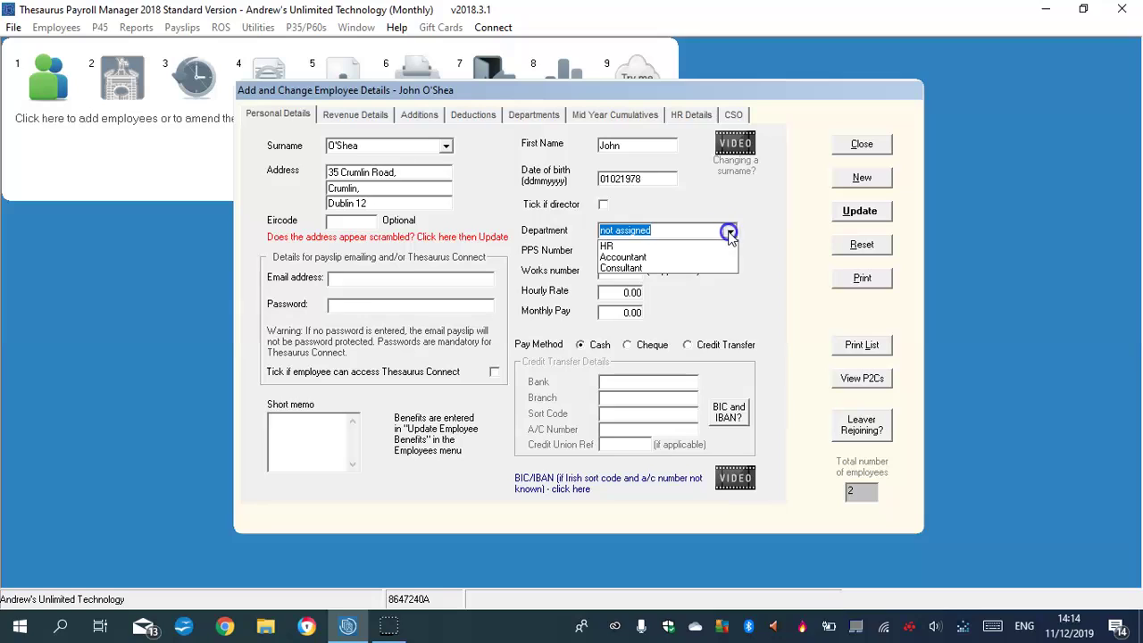
pyautogui.click(629, 268)
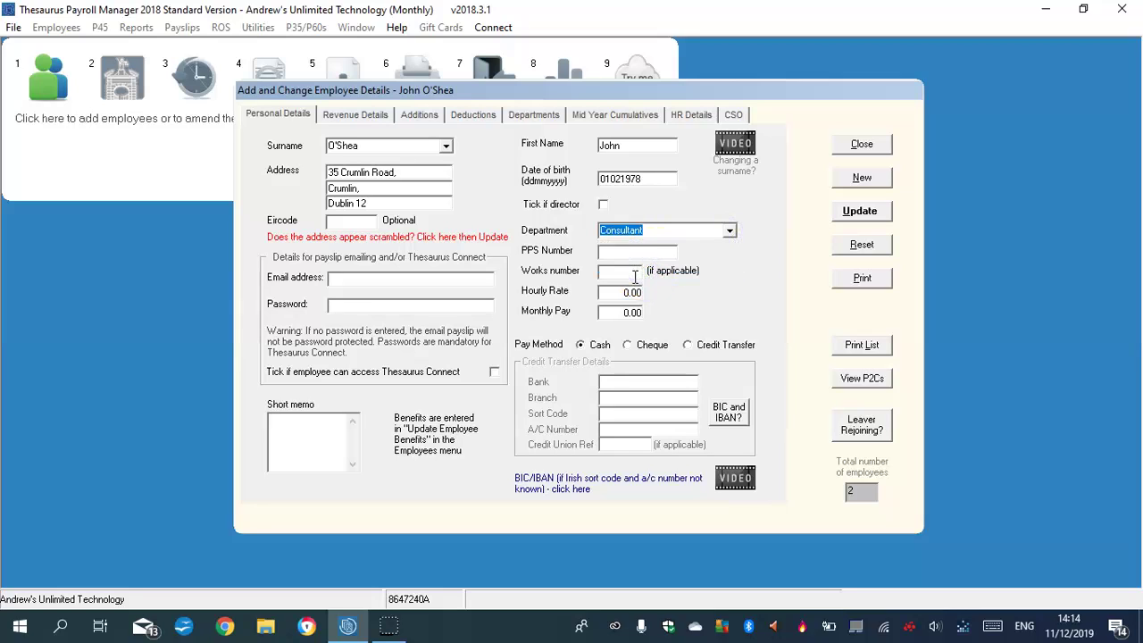
pyautogui.click(632, 273)
pyautogui.click(638, 289)
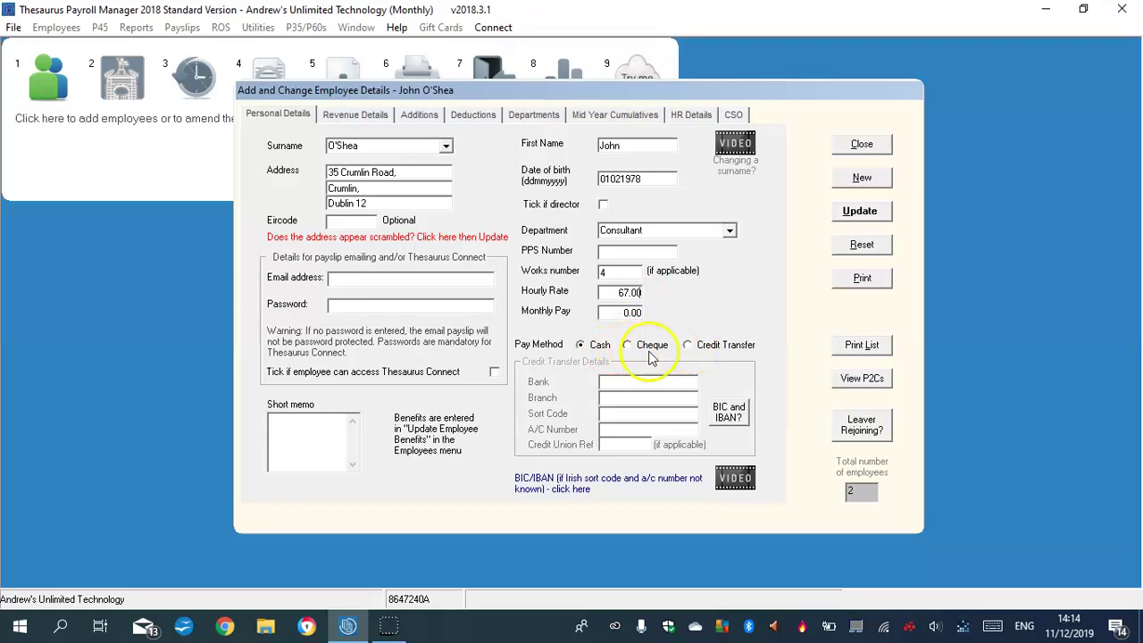
pyautogui.click(630, 346)
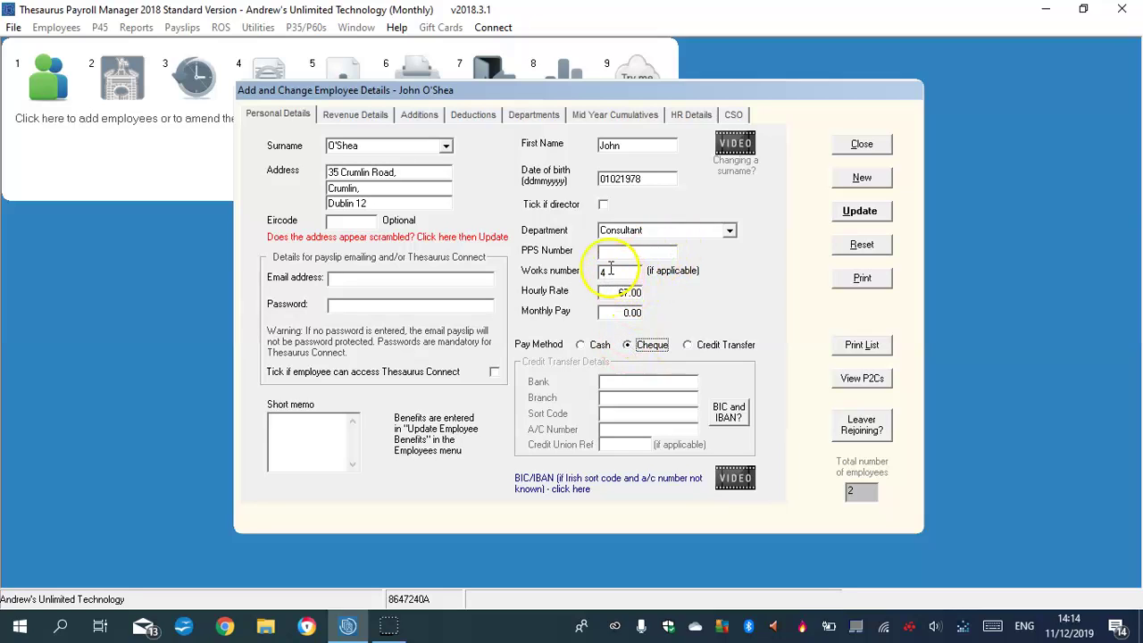
pyautogui.click(632, 312)
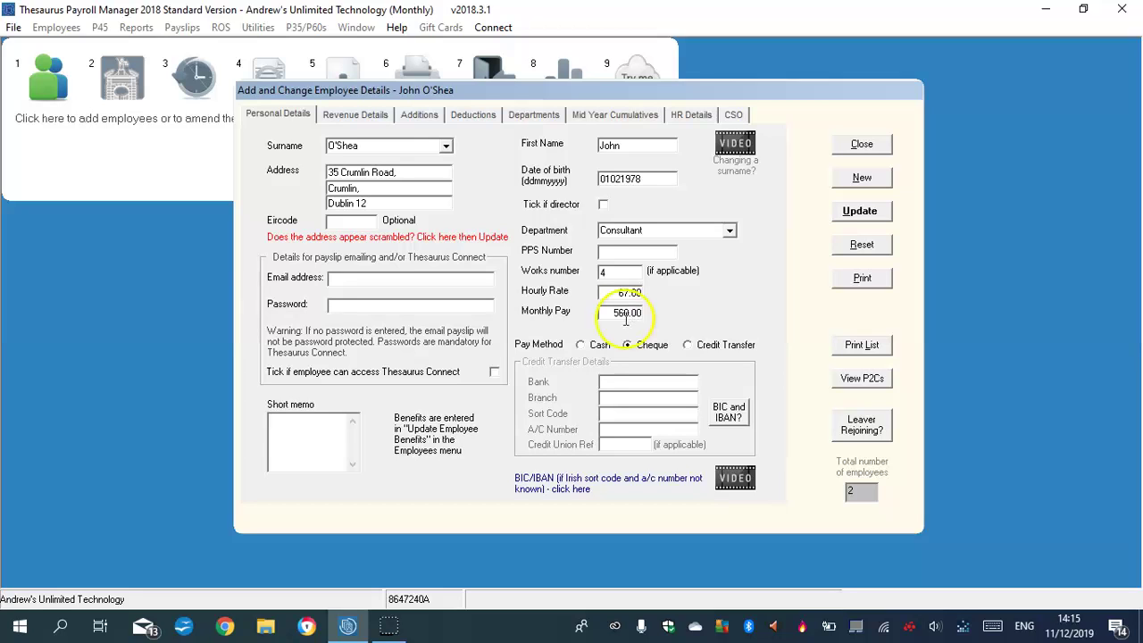
# Apply the standard USC cut-off points on the employee's Revenue Details.
pyautogui.click(355, 114)
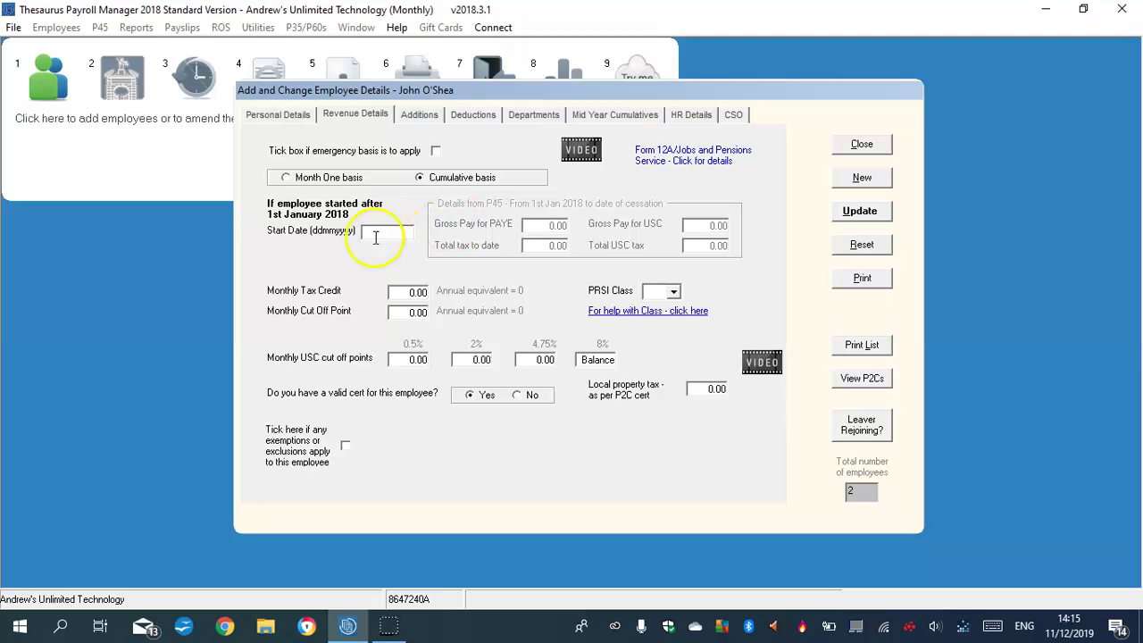
pyautogui.click(594, 360)
pyautogui.click(505, 453)
pyautogui.click(707, 457)
# Enter a 149.00 monthly tax credit, a 245.00 cut-off point and PRSI class A1.
pyautogui.click(416, 292)
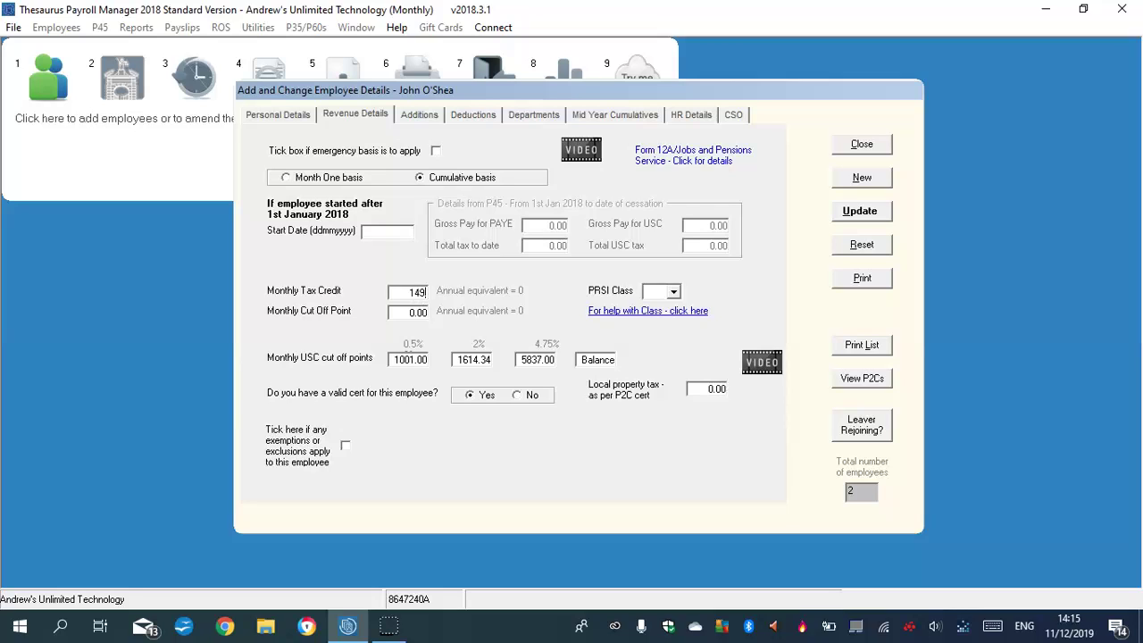
pyautogui.click(421, 309)
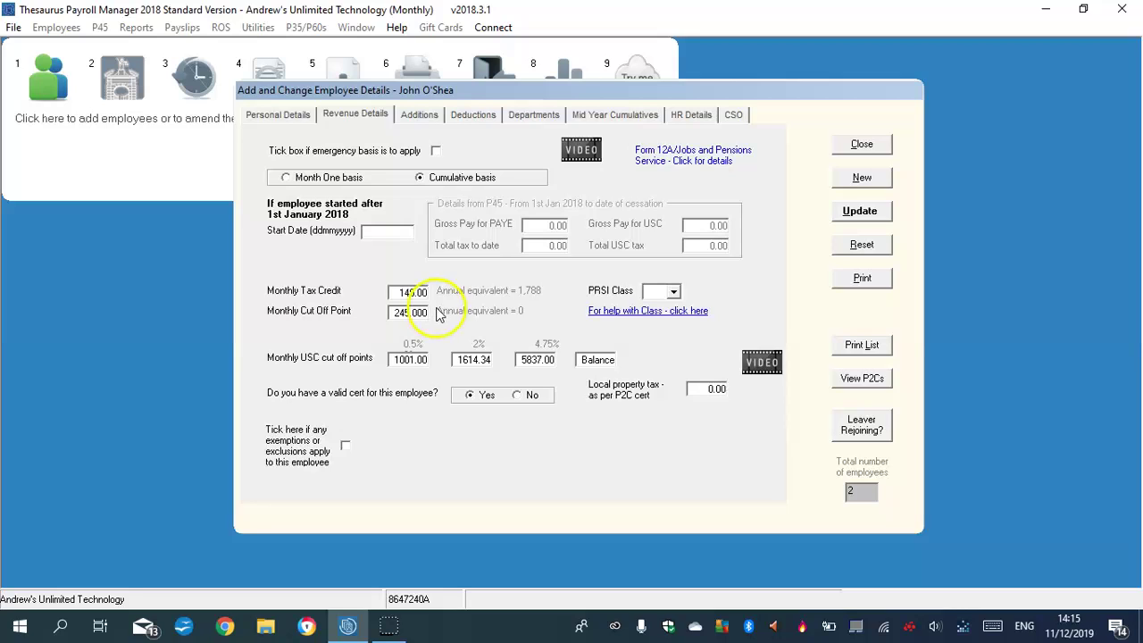
pyautogui.press('BackSpace')
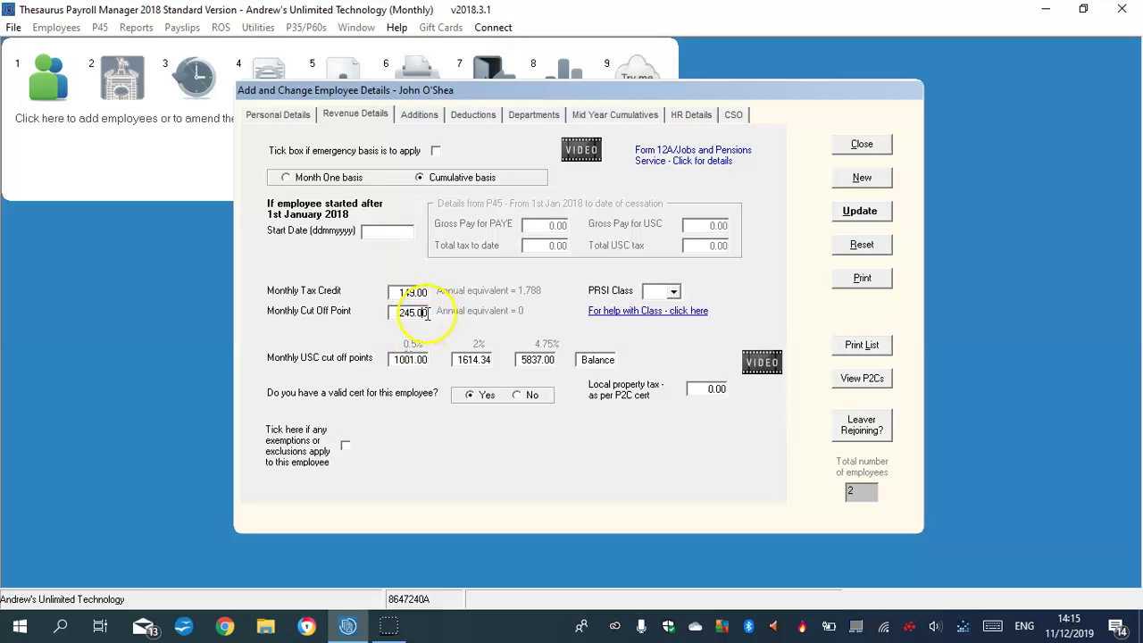
pyautogui.click(637, 346)
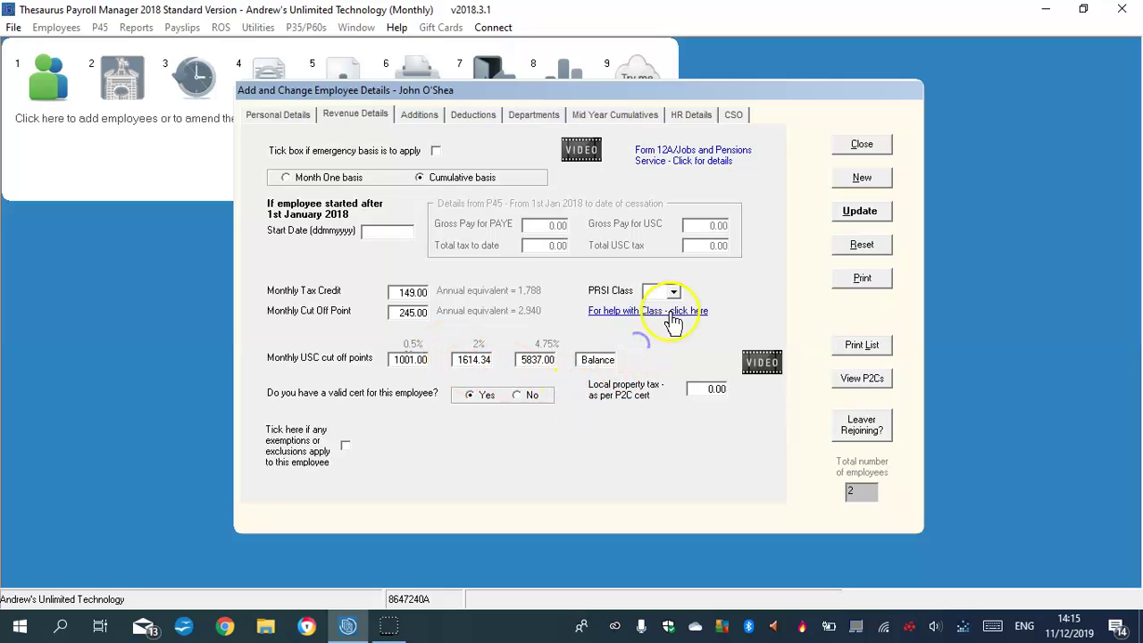
pyautogui.click(673, 291)
pyautogui.click(648, 320)
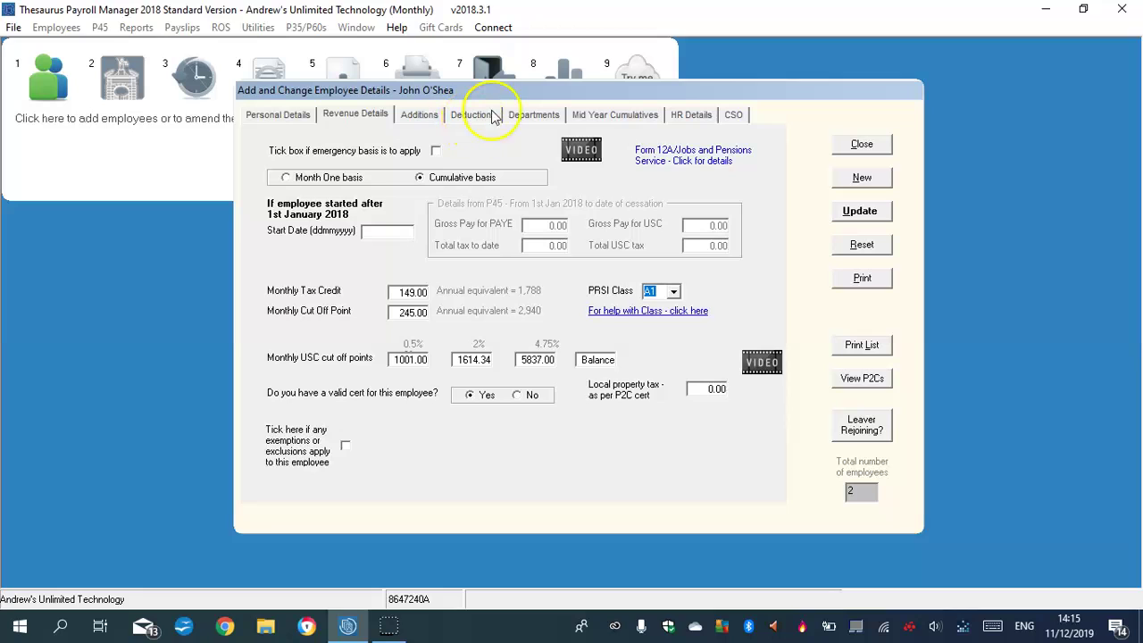
pyautogui.click(532, 118)
# Enter VHI as the first taxable addition description.
pyautogui.click(570, 119)
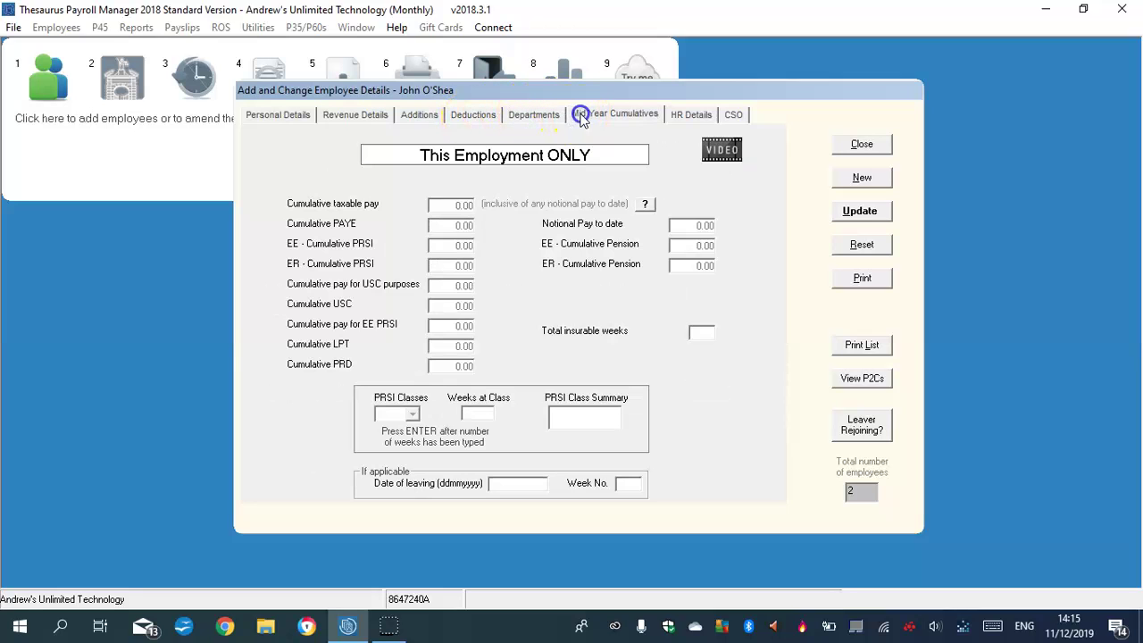
pyautogui.click(425, 116)
pyautogui.click(465, 198)
pyautogui.press('capslock')
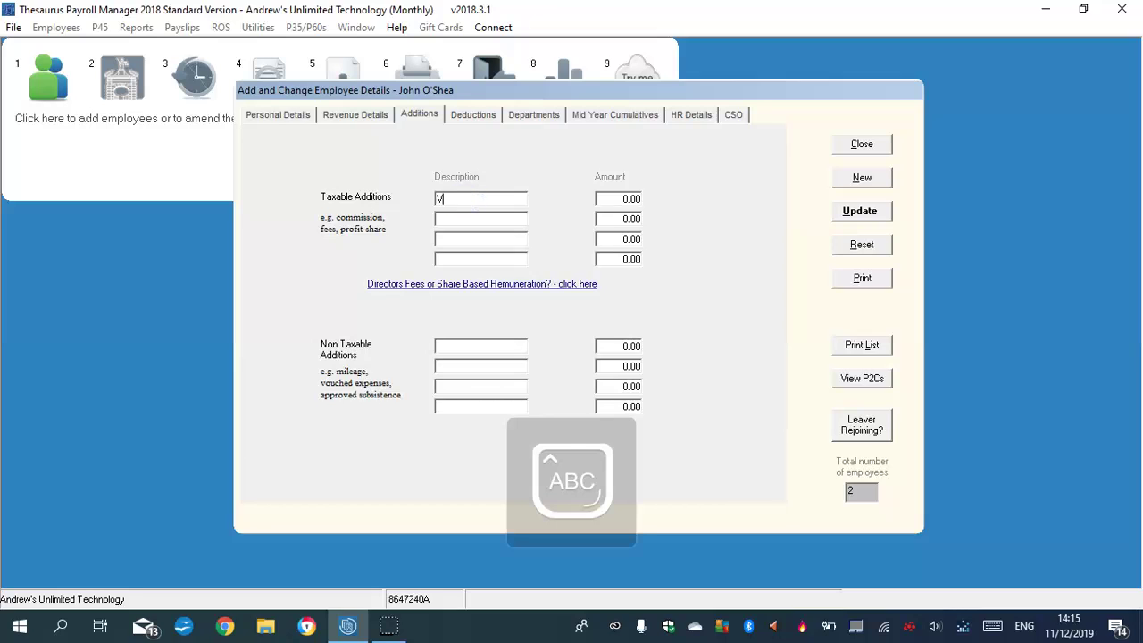
pyautogui.click(477, 220)
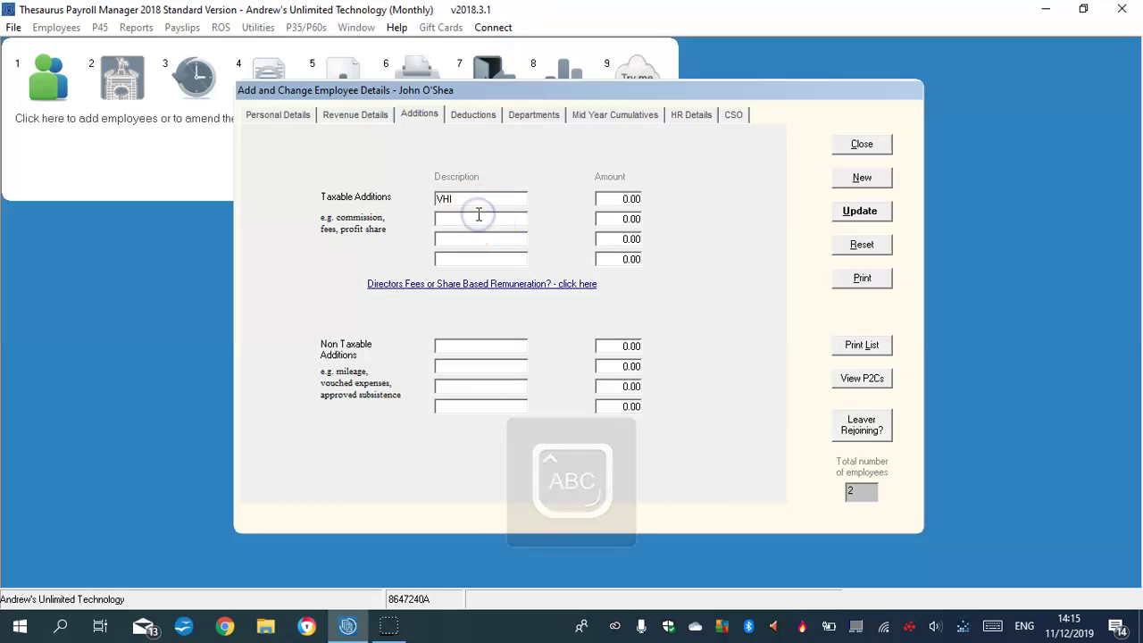
pyautogui.press('capslock')
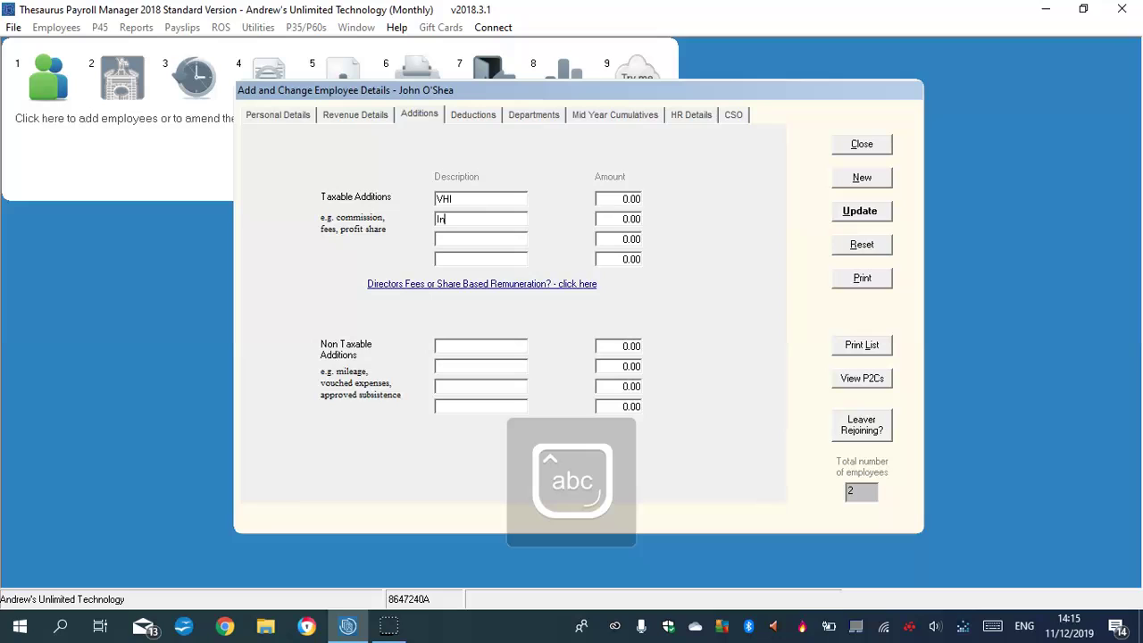
# Add Insurance at 670.00 and VHI at 432.00 as taxable additions.
pyautogui.write('Insurance')
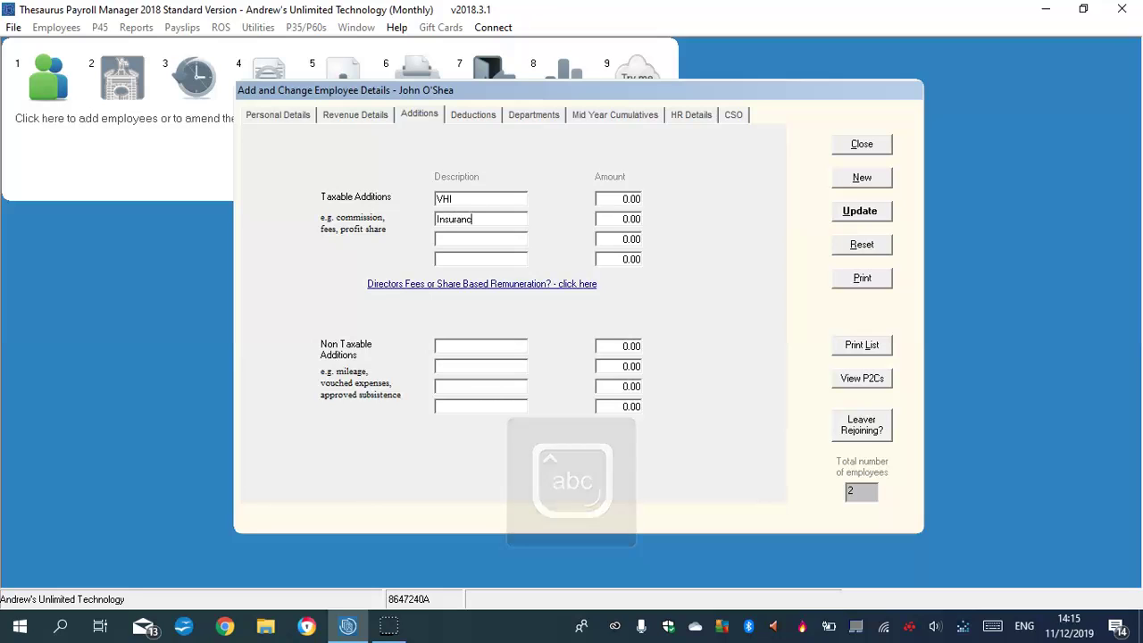
pyautogui.click(623, 220)
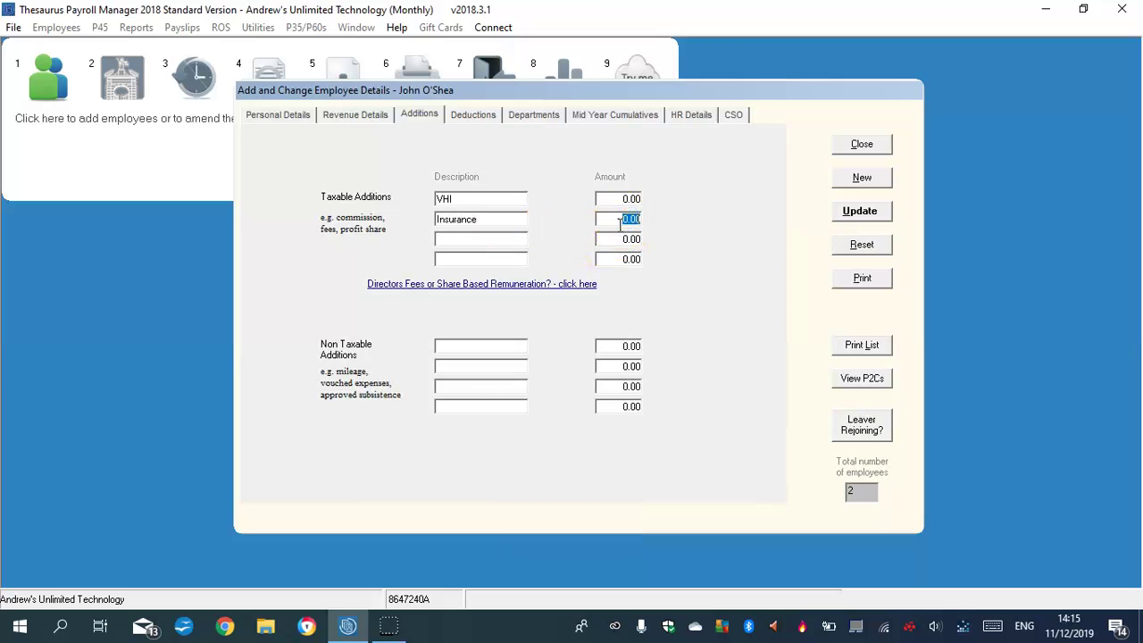
pyautogui.write('67')
pyautogui.click(625, 199)
pyautogui.click(471, 114)
pyautogui.click(396, 264)
# Enter VHI and Insurance as the two other allowable deduction descriptions.
pyautogui.press('capslock')
pyautogui.write('VHI')
pyautogui.click(396, 285)
pyautogui.press('capslock')
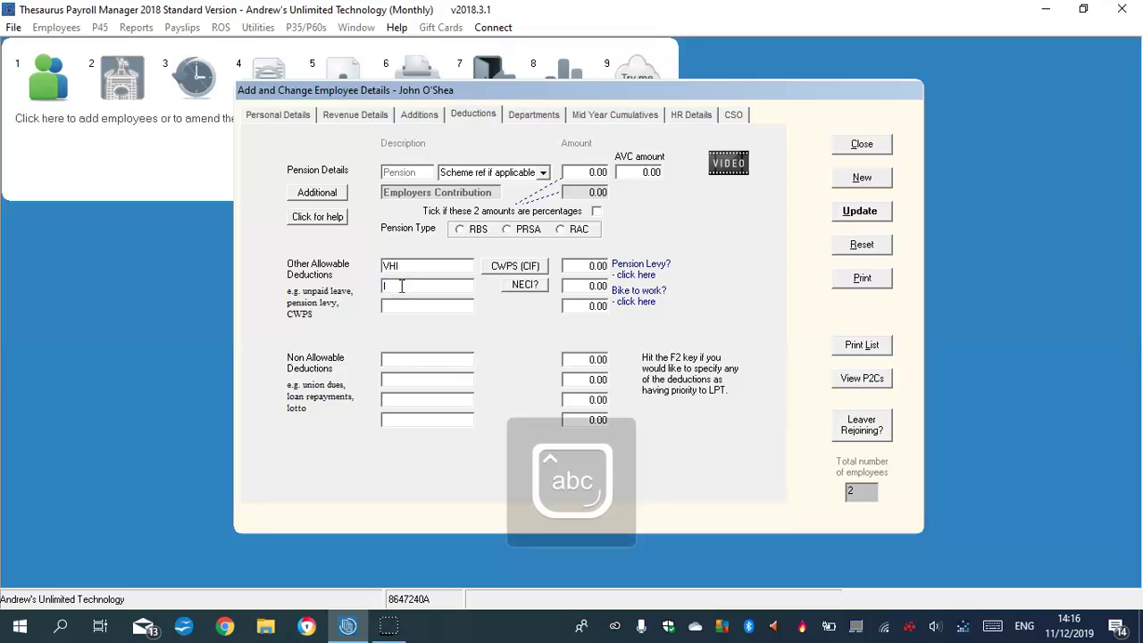
pyautogui.write('Insurance')
# Set the VHI deduction to 432.00 and Insurance to 670.00, then save the employee.
pyautogui.click(598, 265)
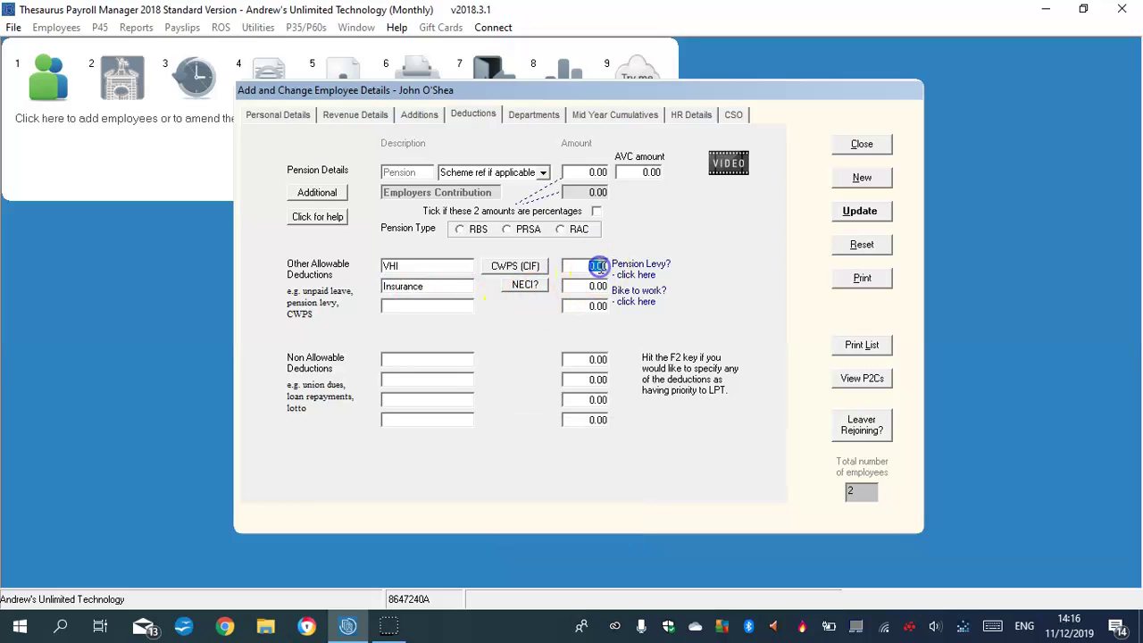
pyautogui.write('478.0')
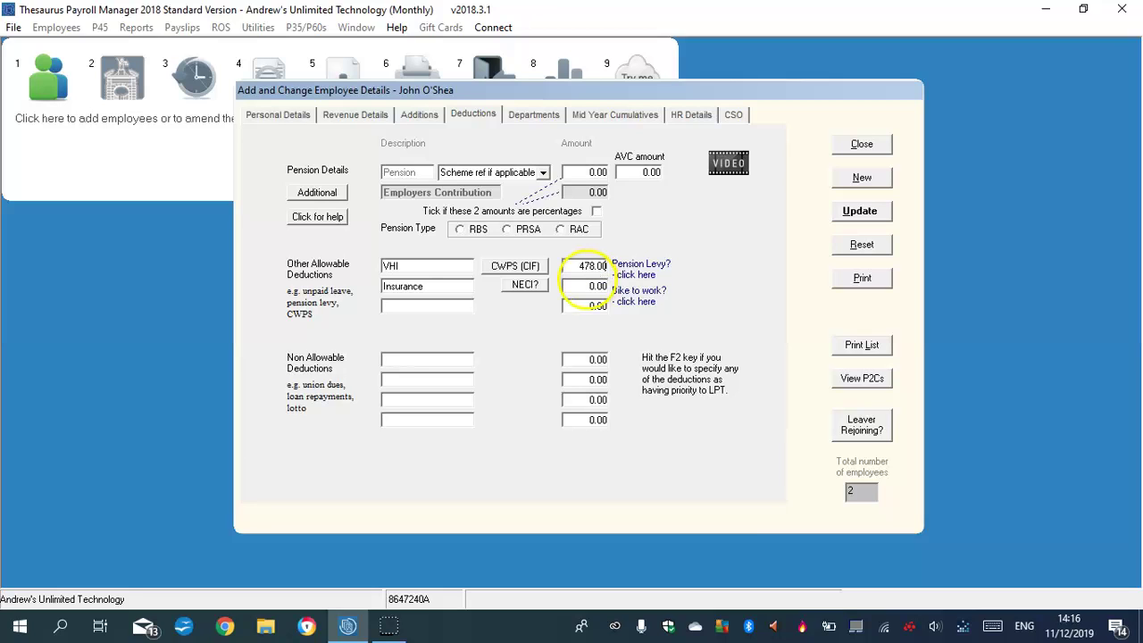
pyautogui.click(419, 114)
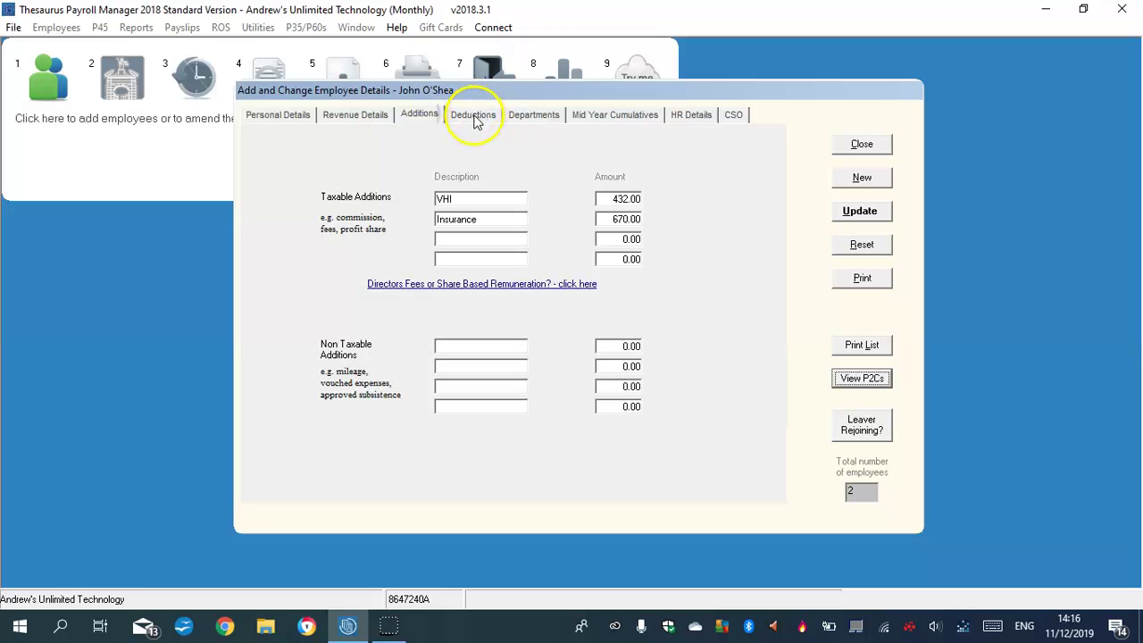
pyautogui.click(473, 115)
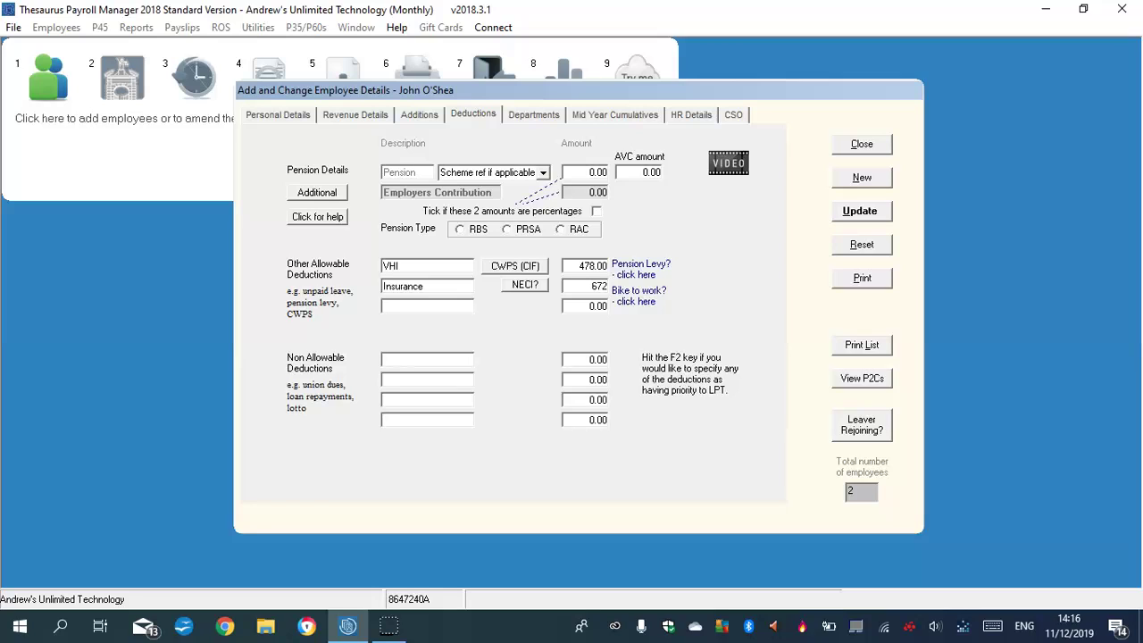
pyautogui.doubleClick(592, 268)
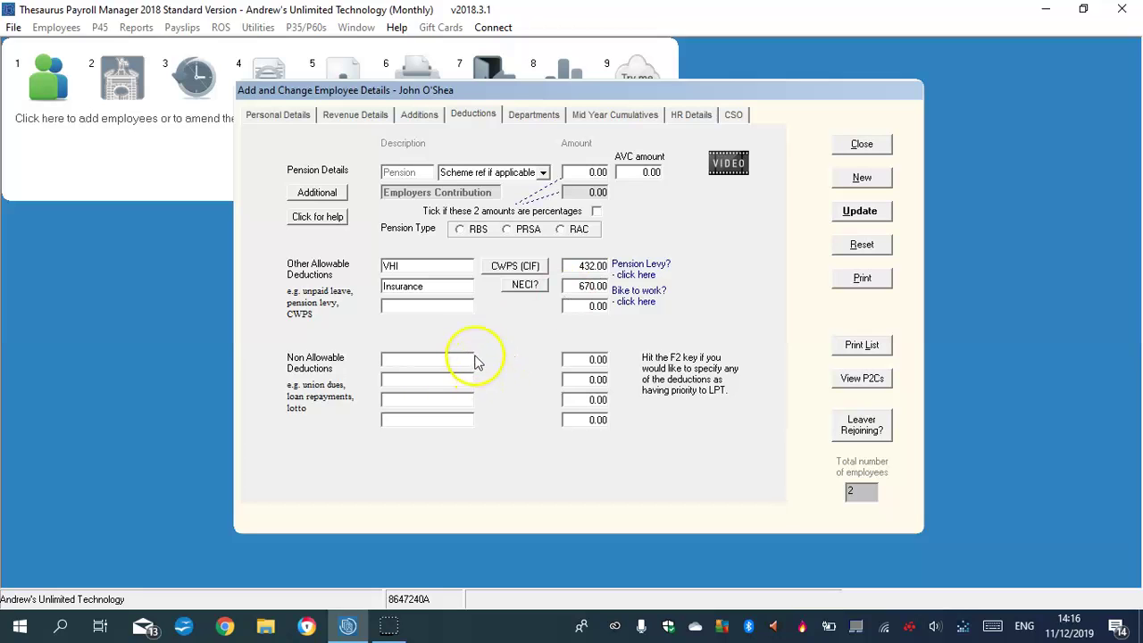
pyautogui.click(858, 212)
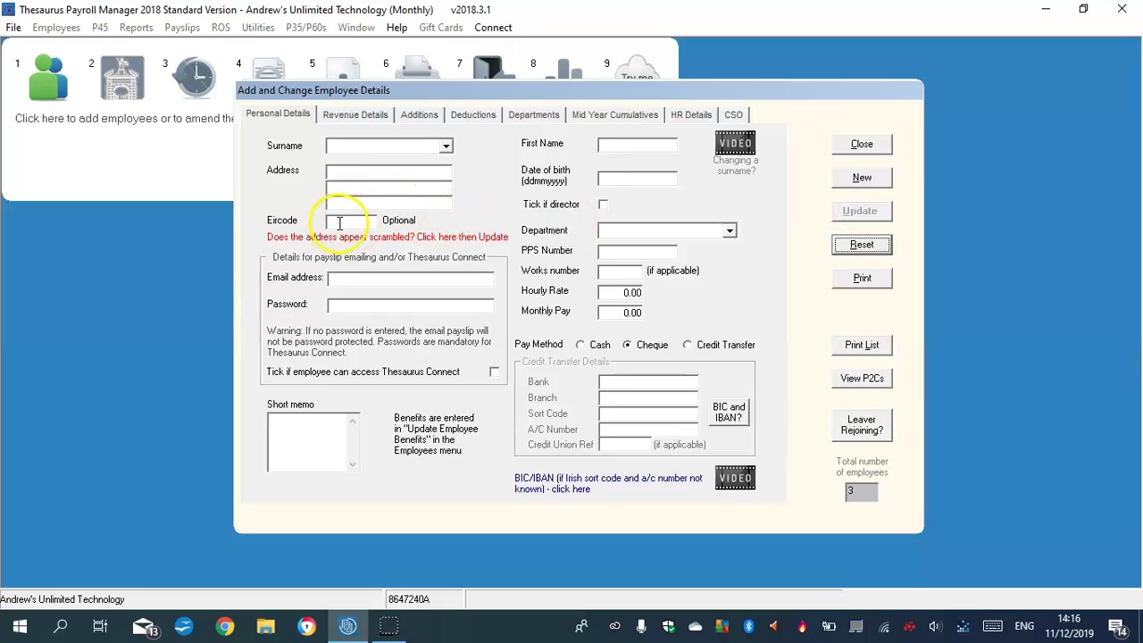
# Close the Add and Change Employee Details window.
pyautogui.click(863, 145)
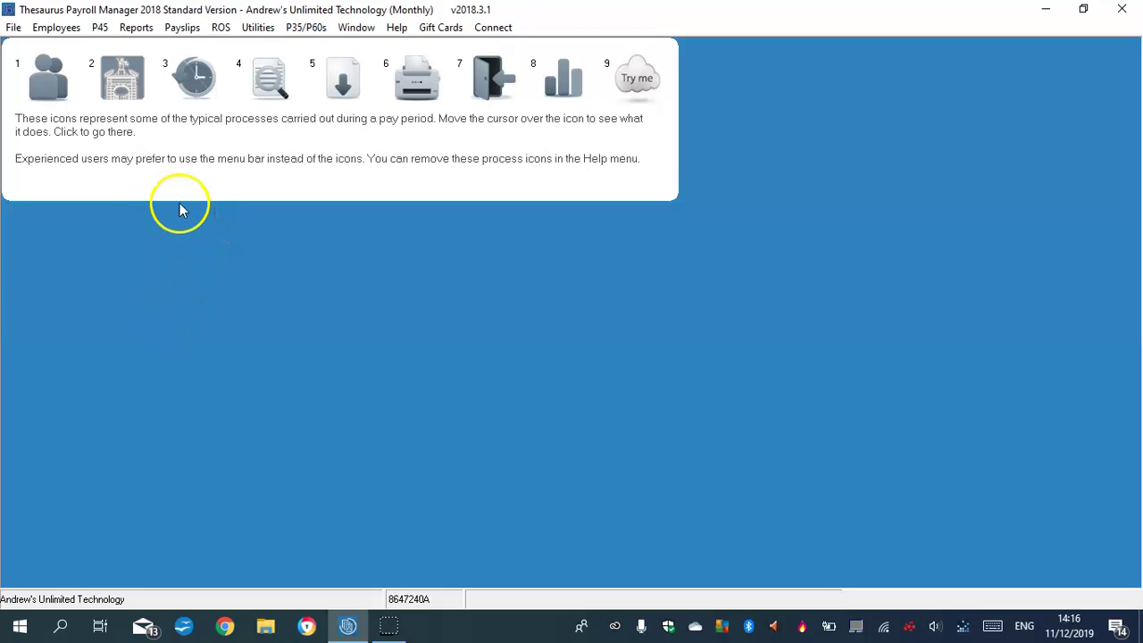
# Preview month 1 payslips, accepting all three PRSI class changes; totals 1551.05 gross, 1298.59 net.
pyautogui.click(270, 83)
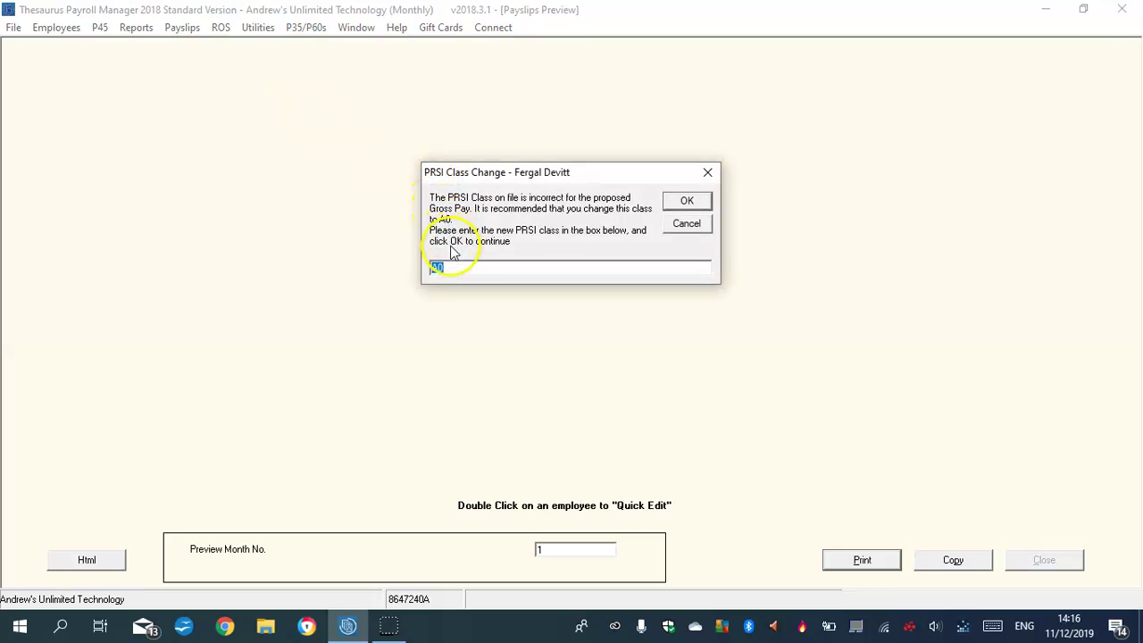
pyautogui.click(685, 203)
pyautogui.click(685, 203)
pyautogui.click(685, 203)
pyautogui.click(368, 125)
pyautogui.click(280, 111)
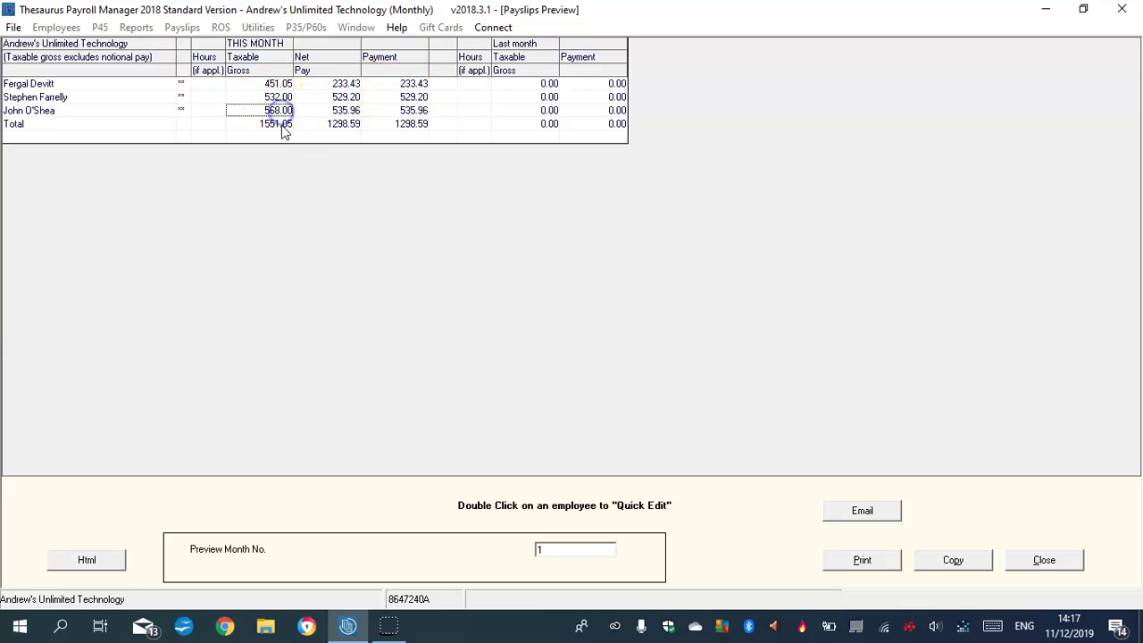